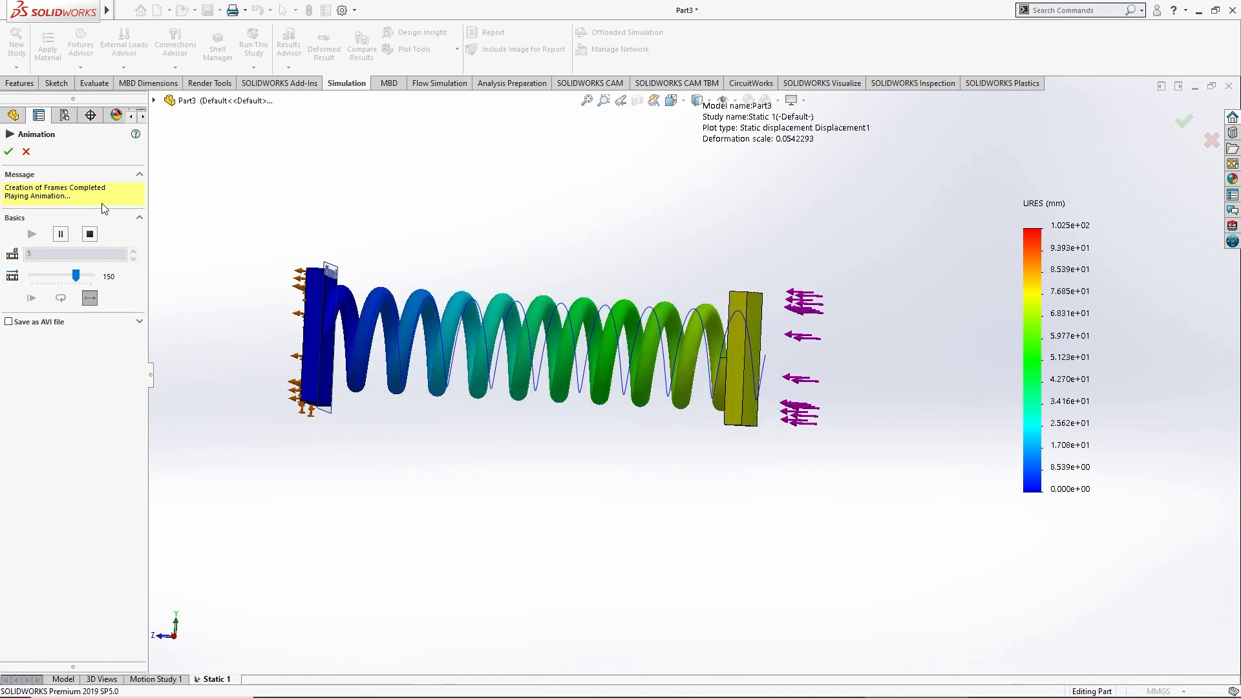
pyautogui.moveTo(388, 336); pyautogui.dragTo(260, 442, button='middle')
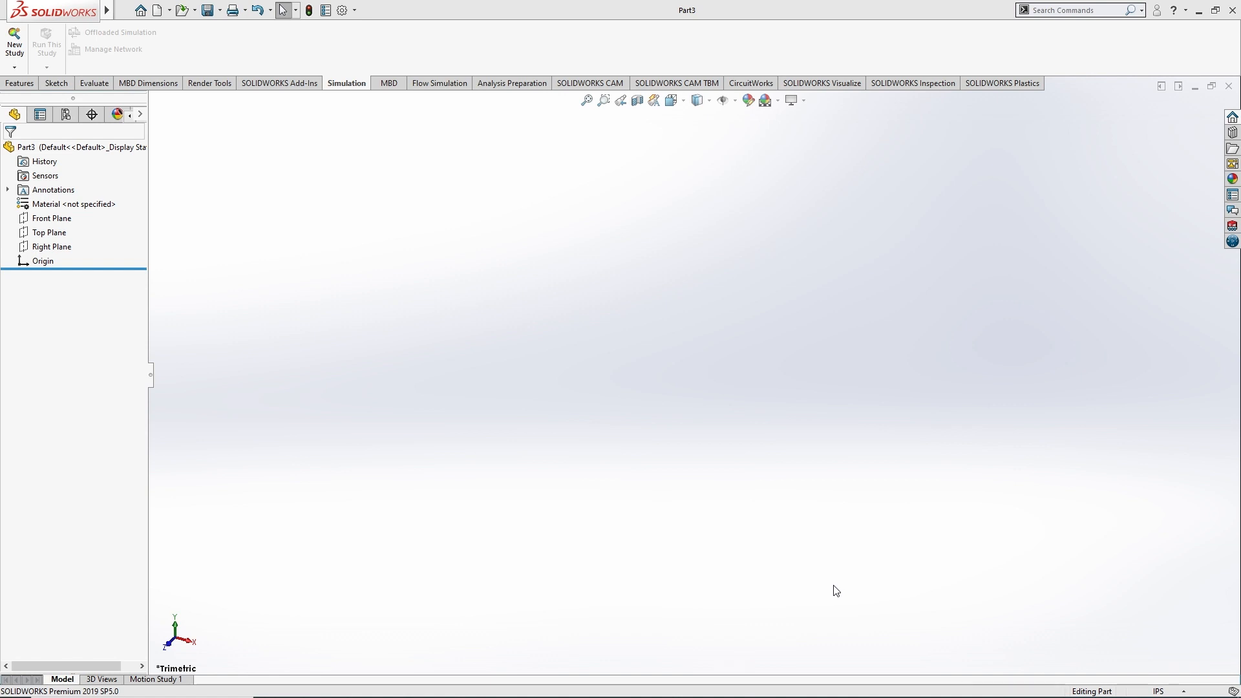
# Set the document units to MMGS (millimeter, gram, second) and start a sketch on the Front Plane
pyautogui.click(1142, 692)
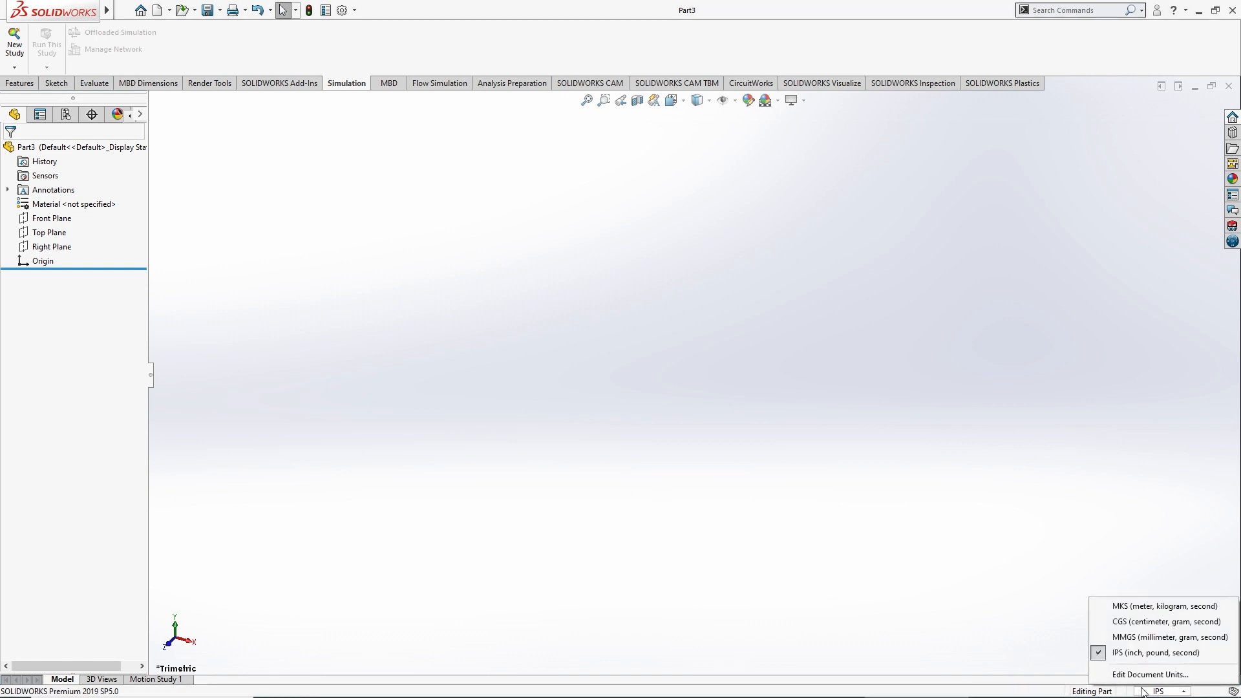
pyautogui.click(1164, 637)
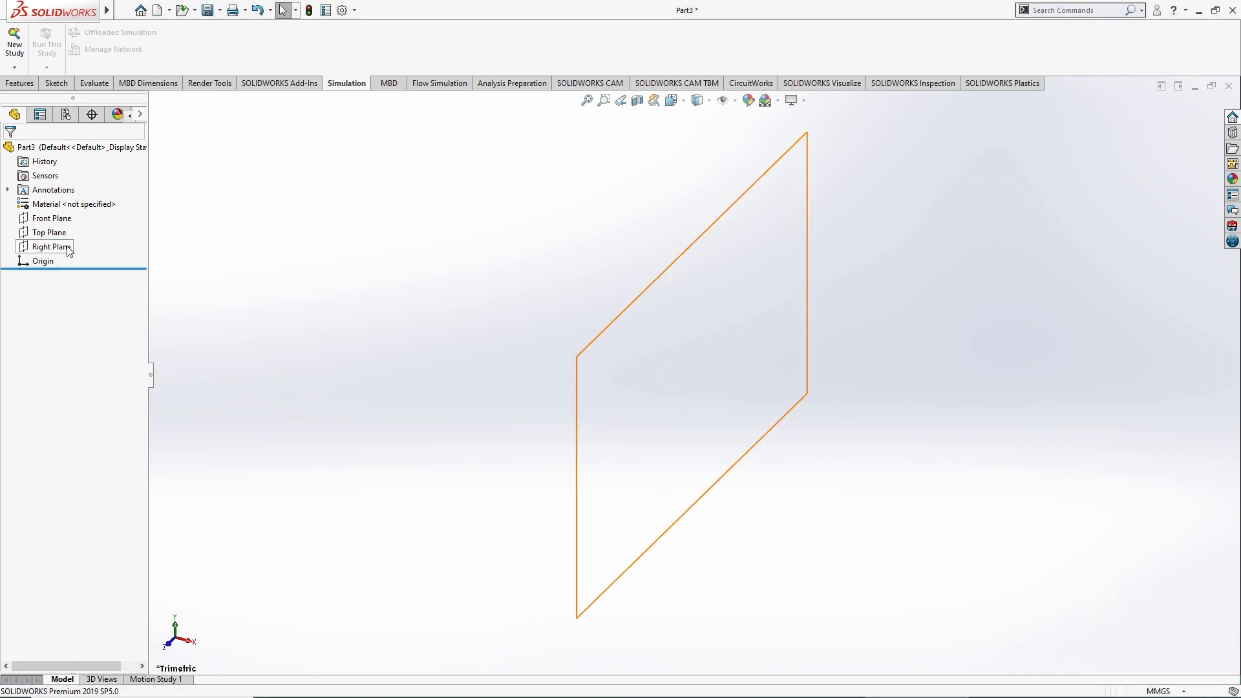
pyautogui.click(56, 233)
pyautogui.click(50, 219)
pyautogui.click(55, 199)
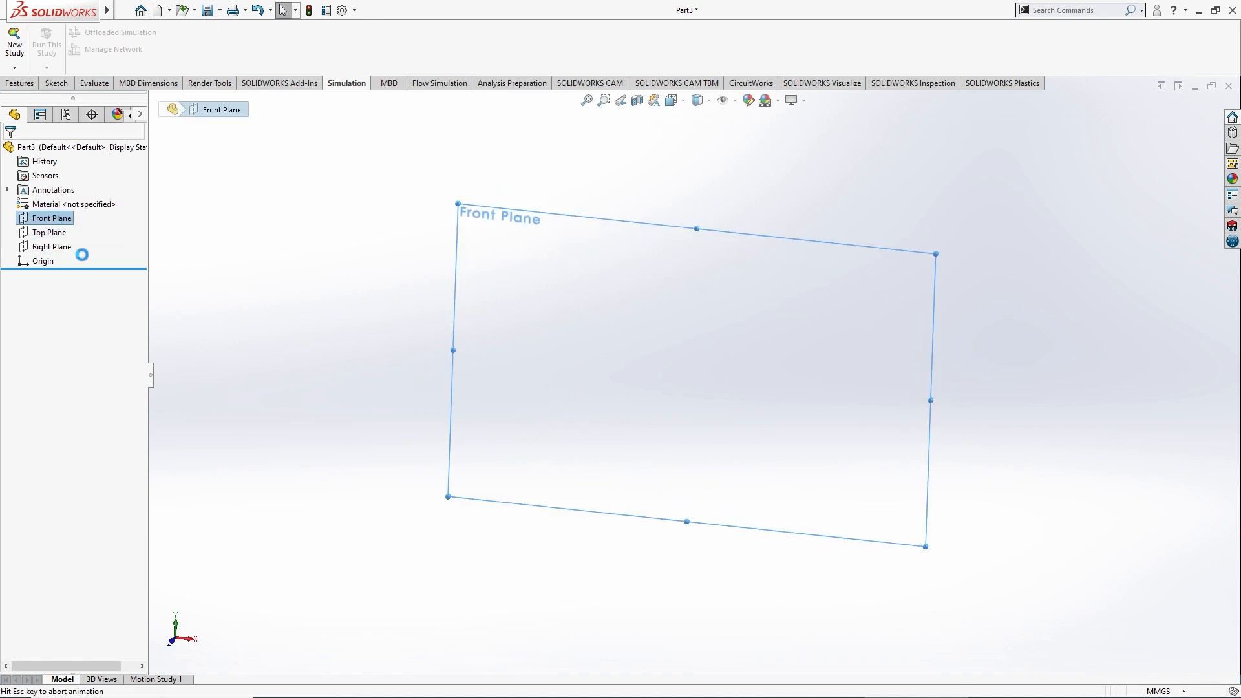
# Sketch a circle about 89 mm in diameter centred on the origin
pyautogui.click(111, 31)
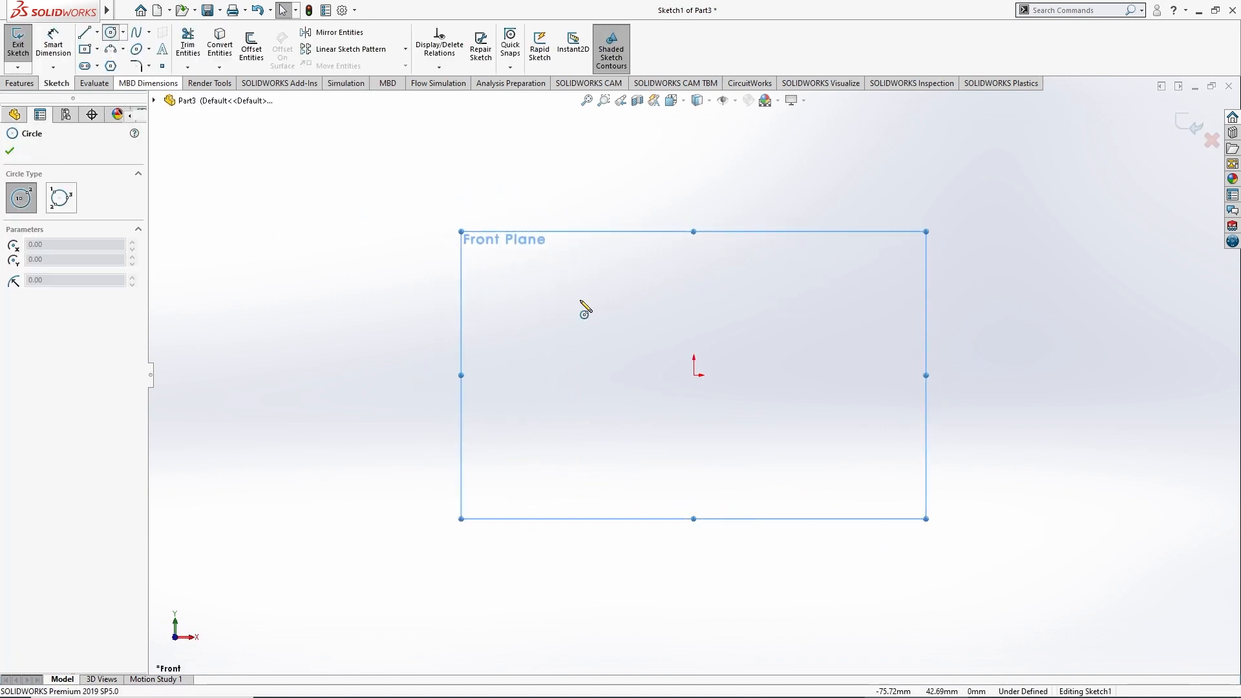
pyautogui.moveTo(694, 375)
pyautogui.mouseDown()
pyautogui.moveTo(776, 472)
pyautogui.moveTo(769, 464)
pyautogui.mouseUp()
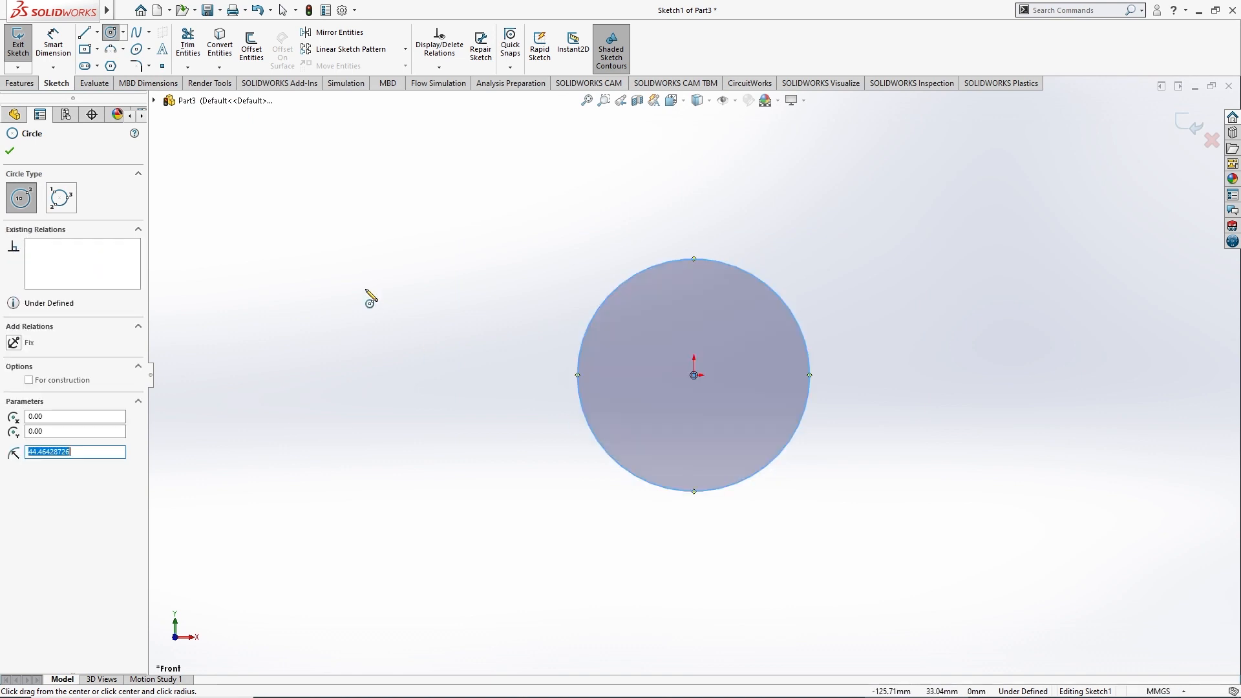
pyautogui.rightClick(368, 292)
pyautogui.click(410, 309)
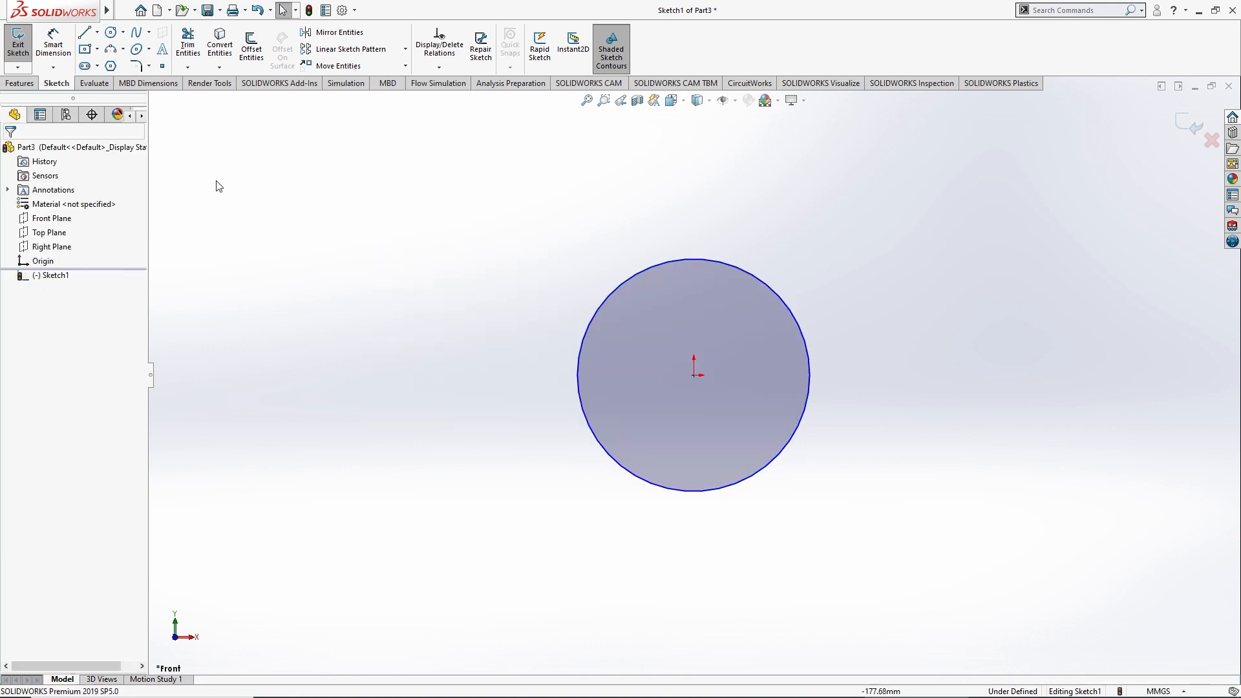
# Dimension the circle's diameter and set it to 10 mm
pyautogui.click(53, 44)
pyautogui.click(578, 365)
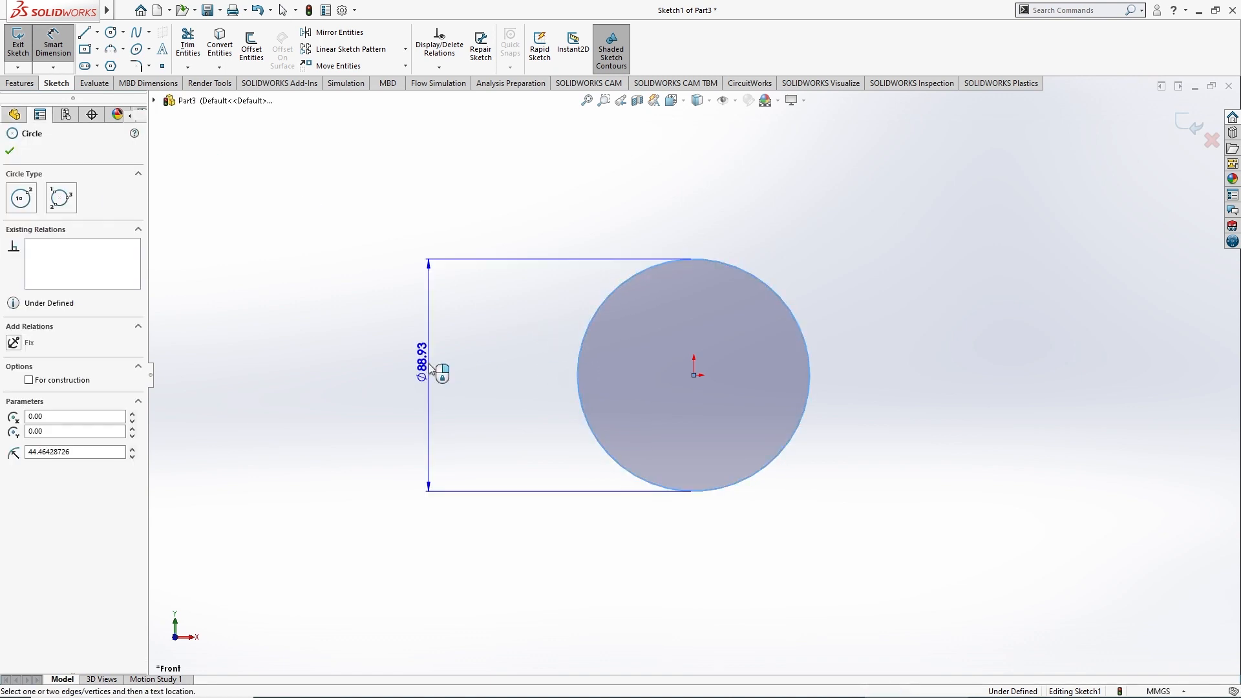
pyautogui.click(429, 364)
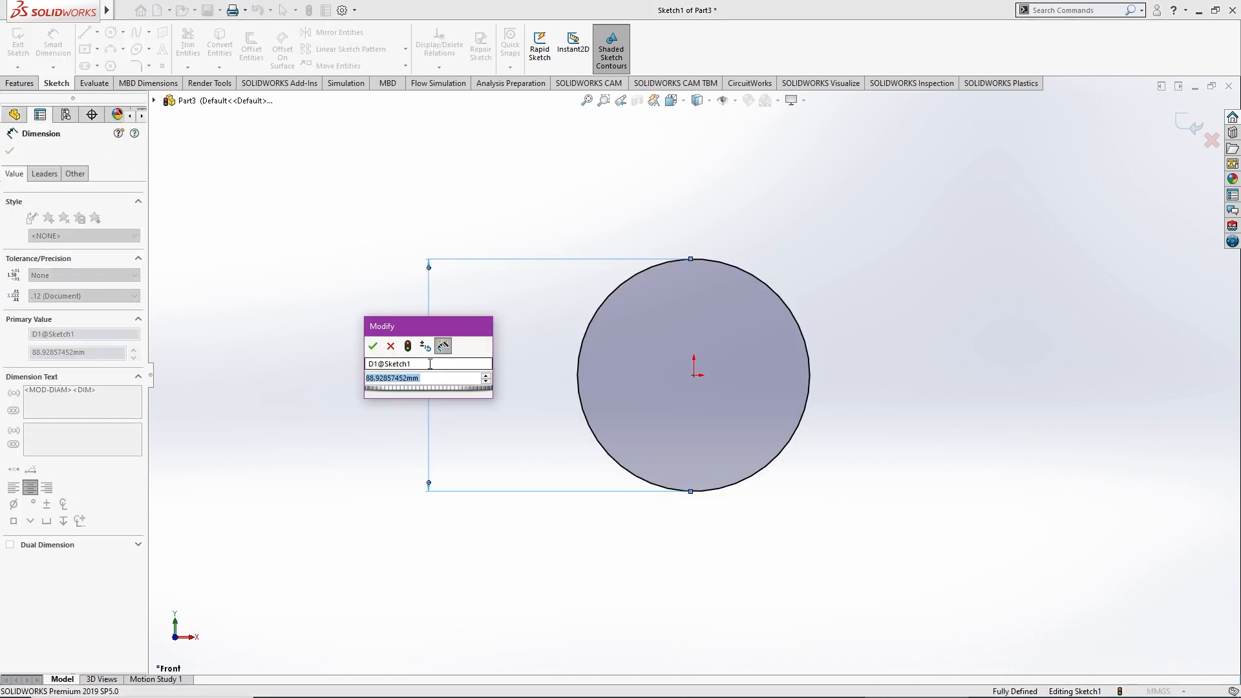
pyautogui.write('10')
pyautogui.press('Return')
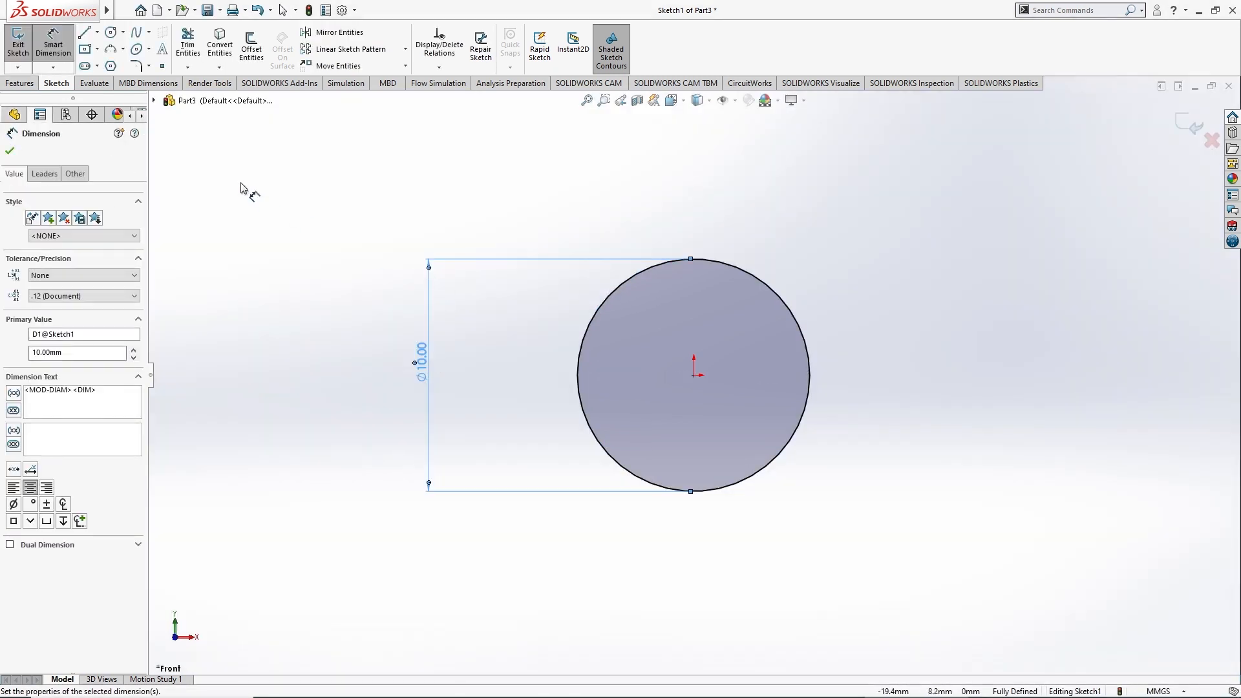
pyautogui.press('Escape')
pyautogui.press('Escape')
# Start a Helix/Spiral from the circle, try the Spiral definition, and switch back to Pitch and Revolution
pyautogui.click(24, 84)
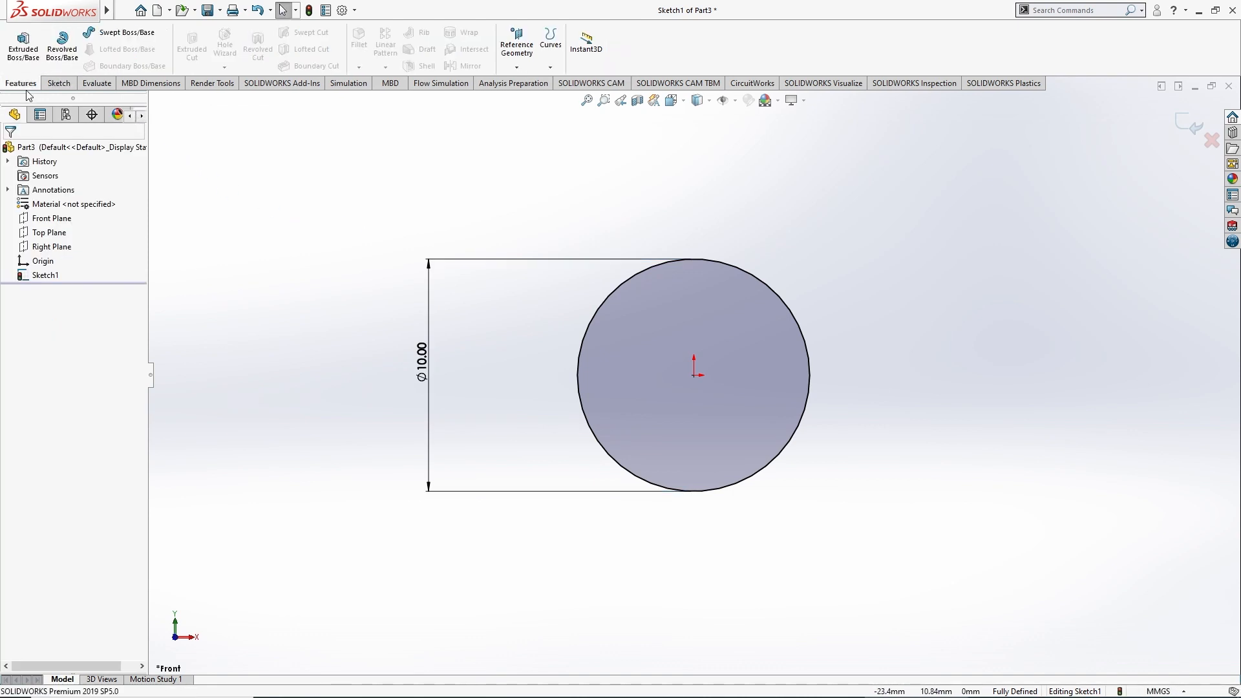
pyautogui.click(551, 67)
pyautogui.click(584, 82)
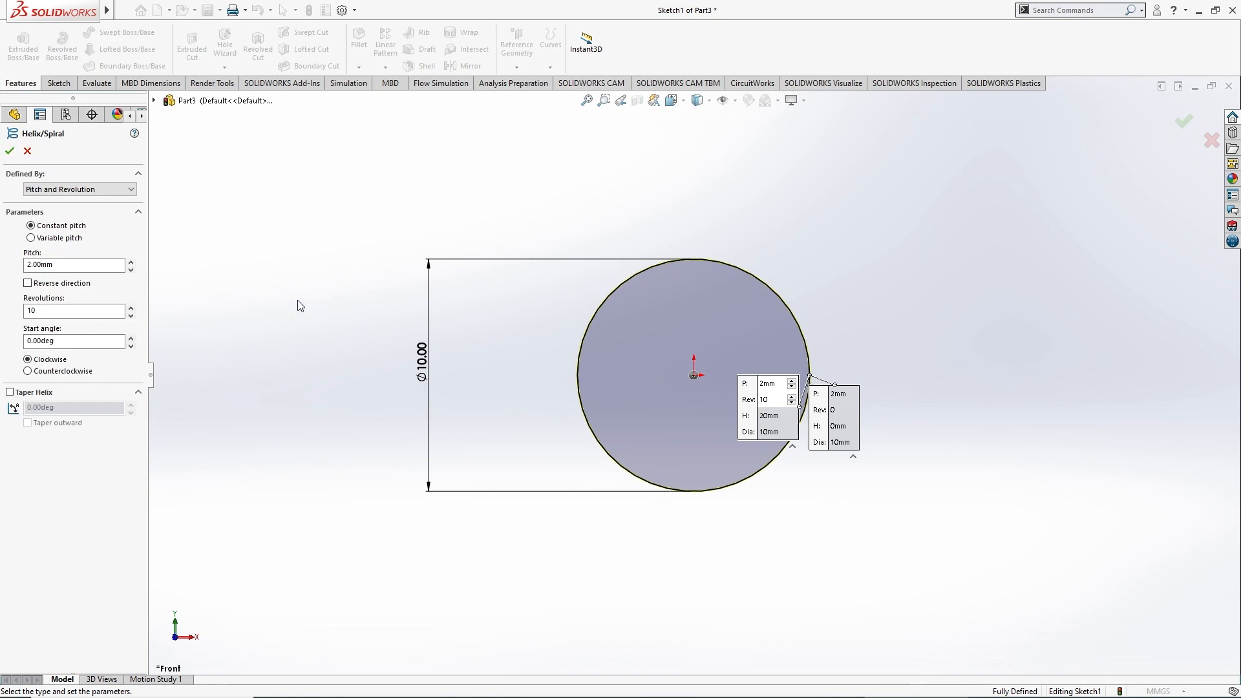
pyautogui.click(60, 189)
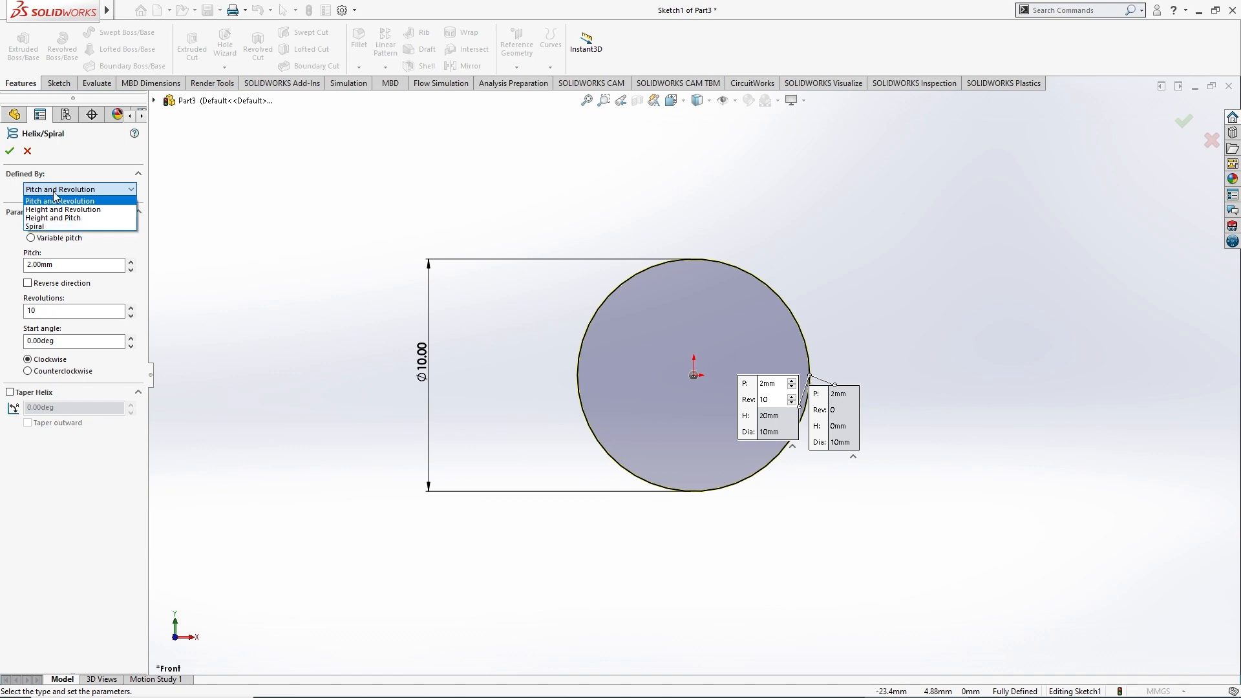
pyautogui.click(60, 226)
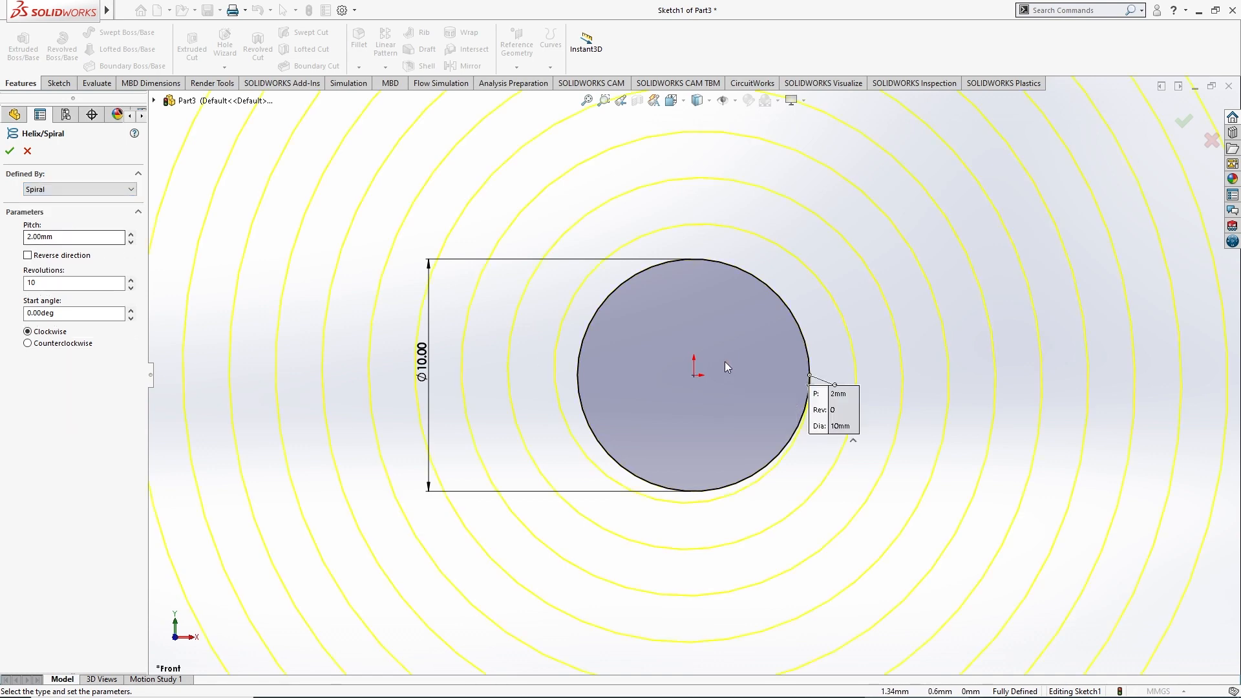
pyautogui.press('f')
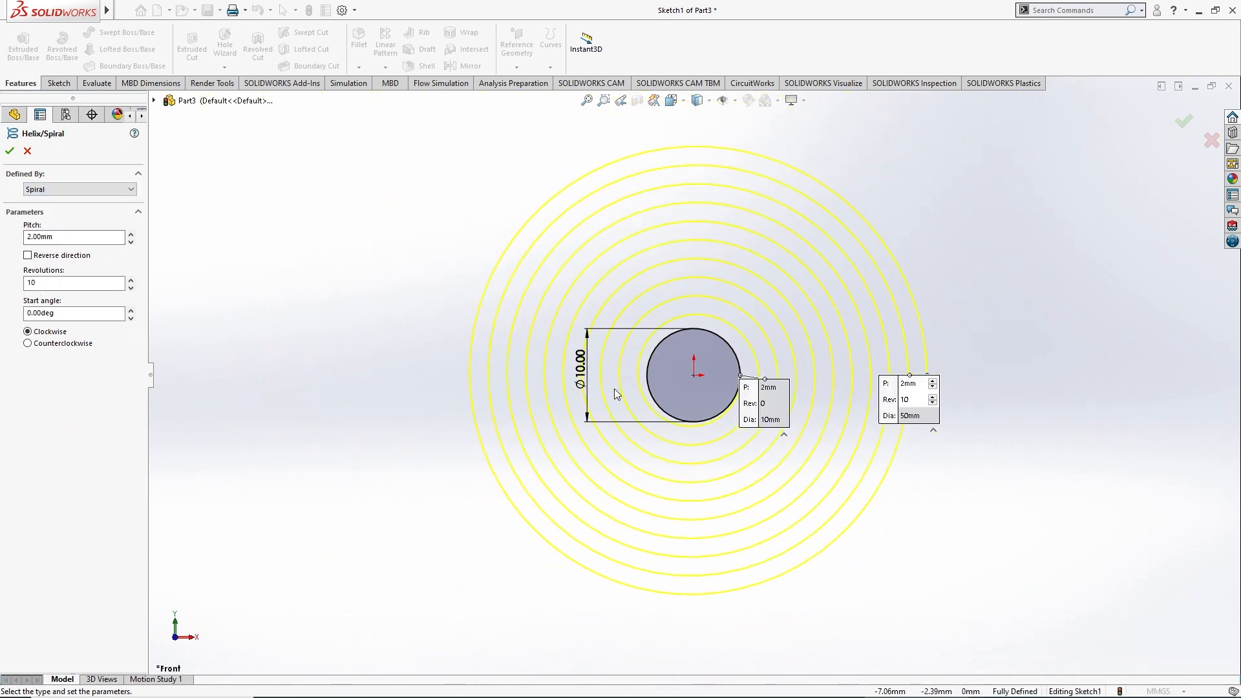
pyautogui.moveTo(614, 389); pyautogui.dragTo(628, 326, button='middle')
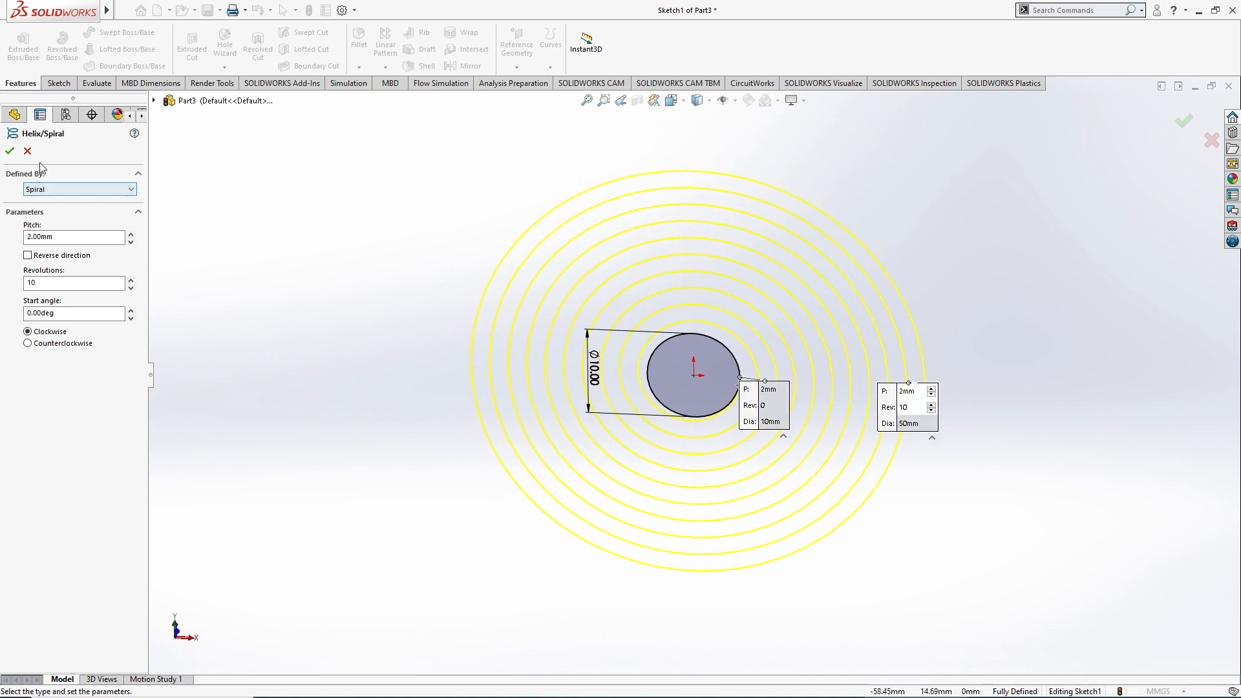
pyautogui.click(53, 190)
pyautogui.click(59, 201)
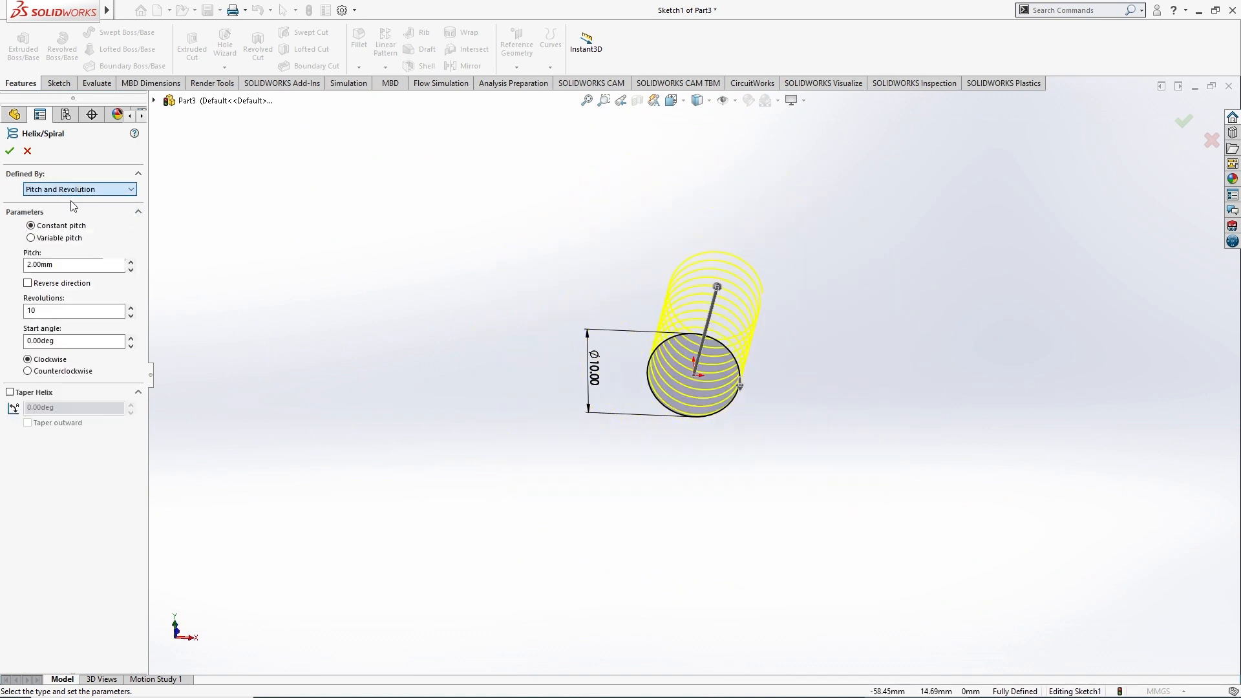
# Try helix pitches of 500 mm, 5 mm and 1 mm with constant pitch, and cancel the helix
pyautogui.moveTo(709, 315); pyautogui.dragTo(596, 333, button='middle')
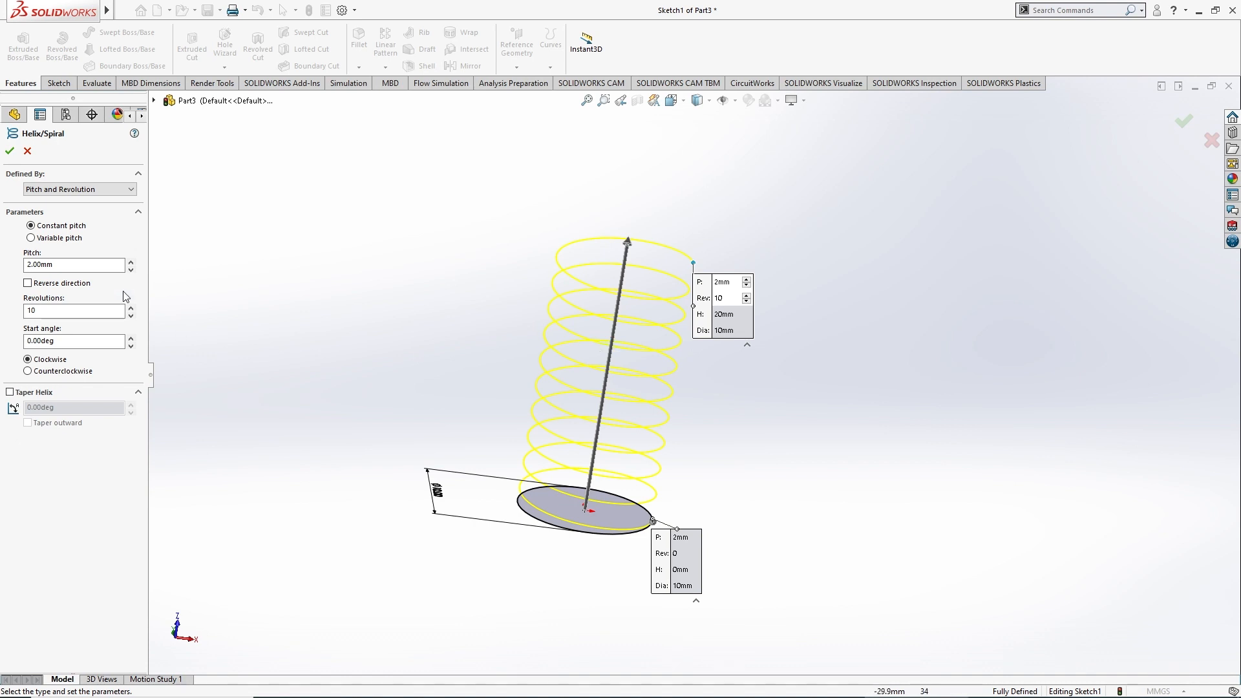
pyautogui.click(58, 268)
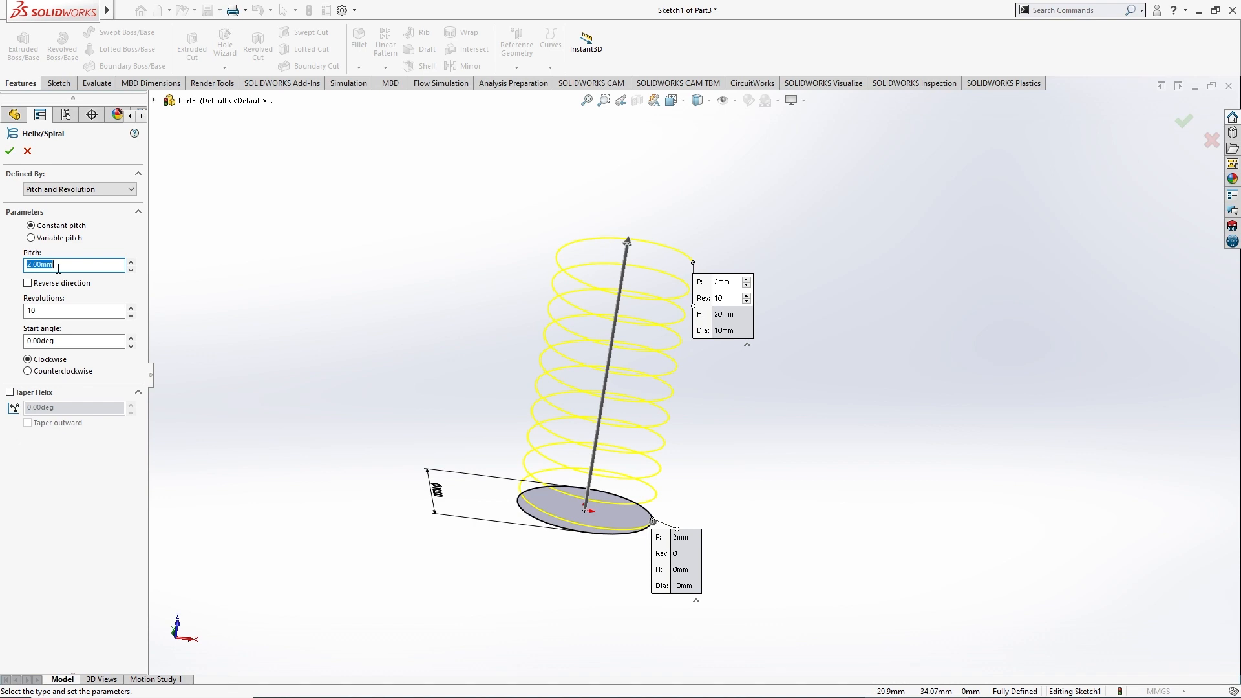
pyautogui.scroll(-2, 577, 325)
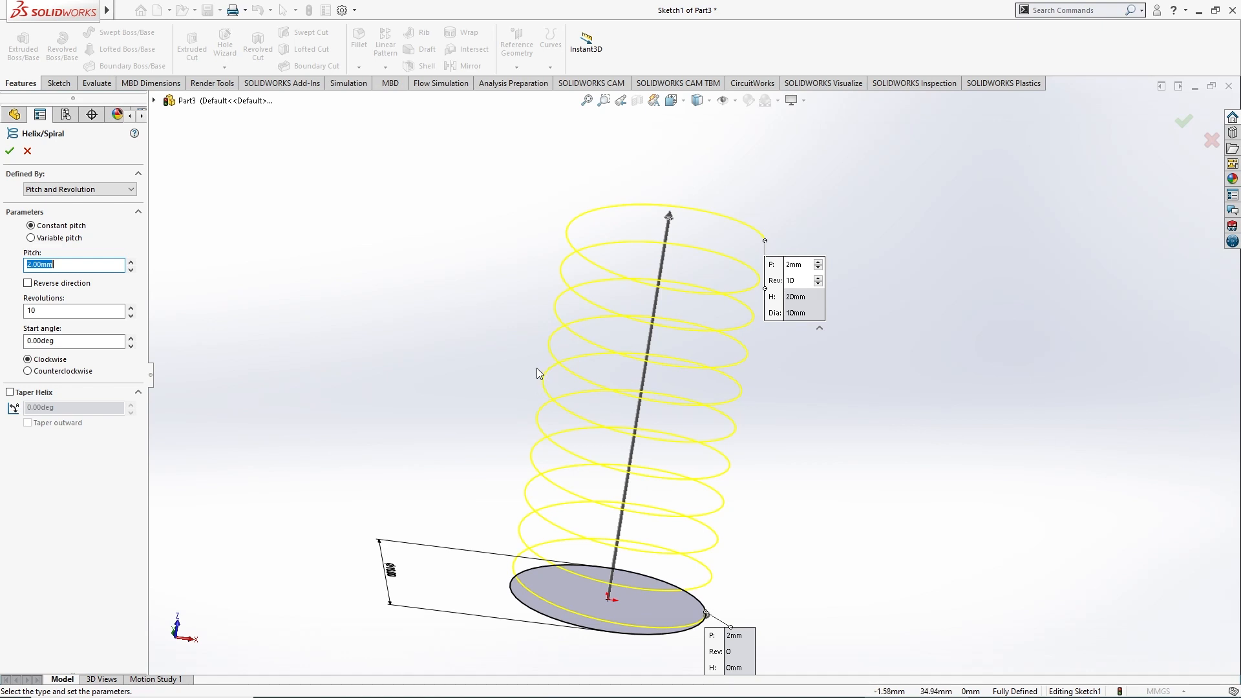
pyautogui.write('500')
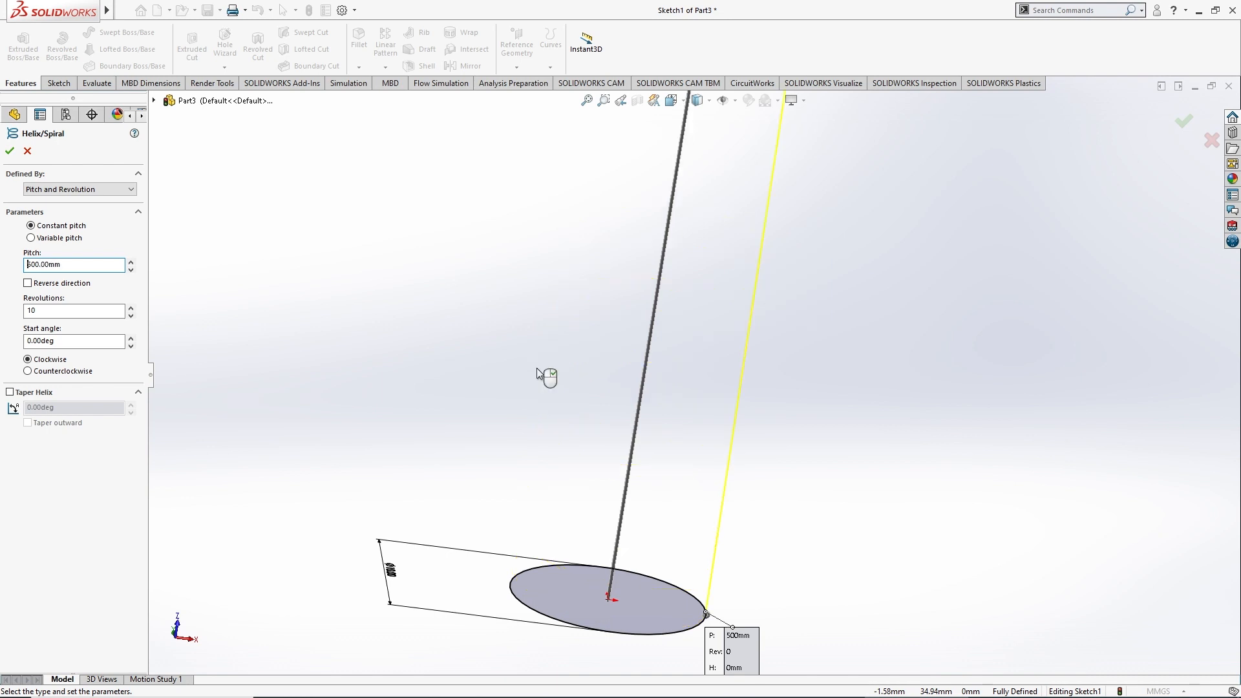
pyautogui.scroll(4, 729, 351)
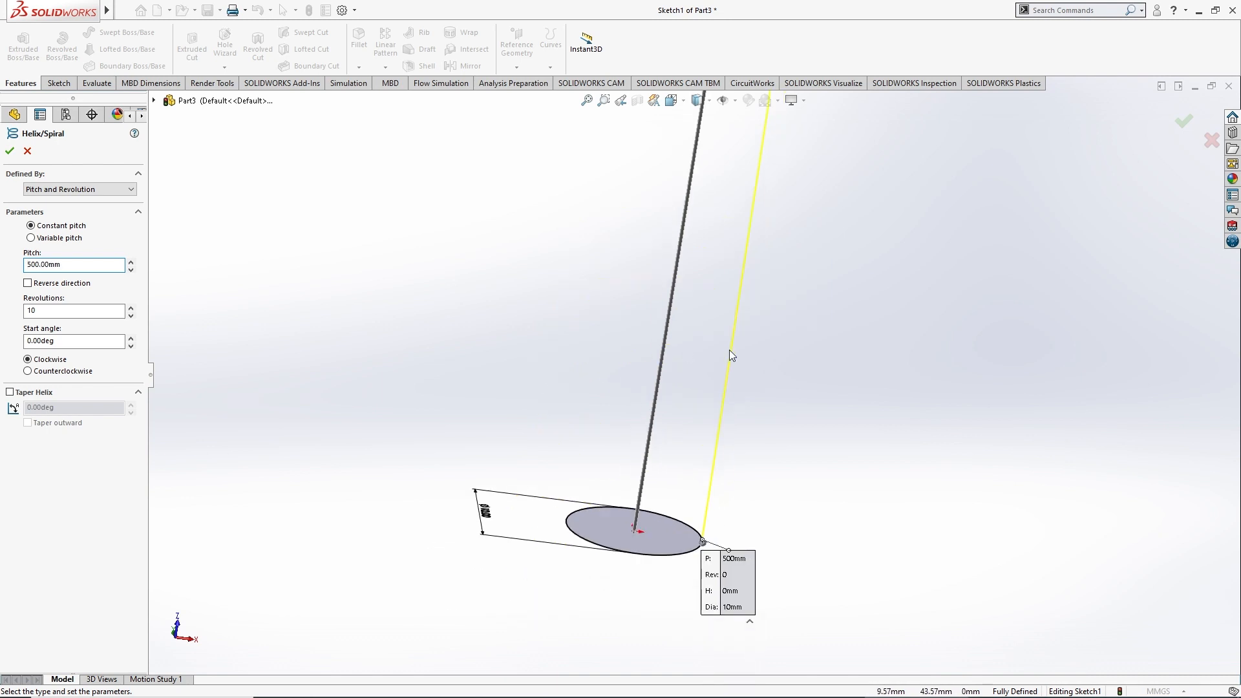
pyautogui.doubleClick(86, 269)
pyautogui.write('5')
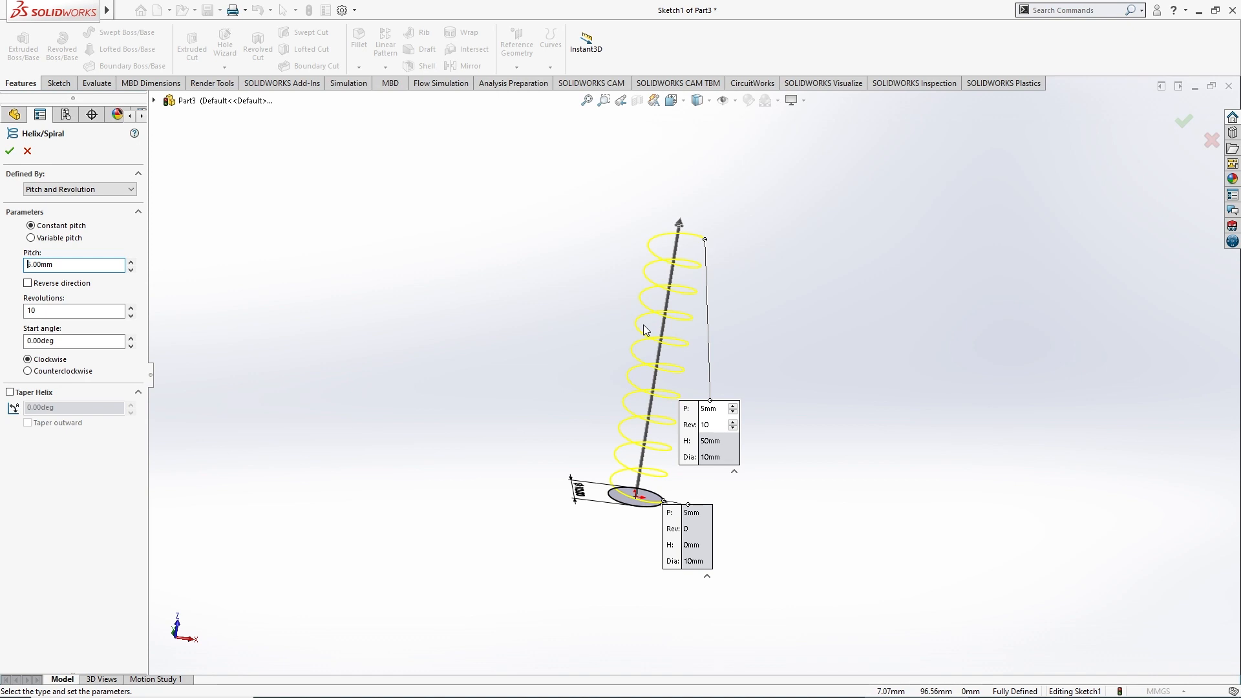
pyautogui.doubleClick(70, 263)
pyautogui.write('1')
pyautogui.scroll(-2, 709, 502)
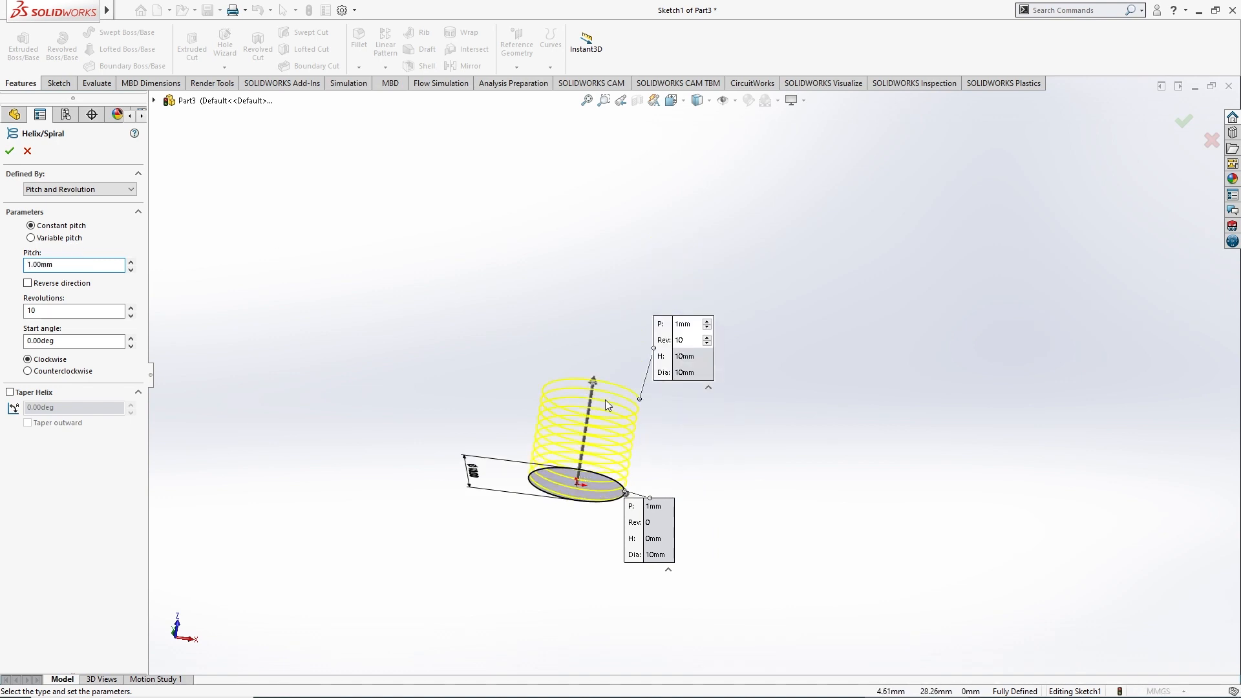
pyautogui.click(28, 152)
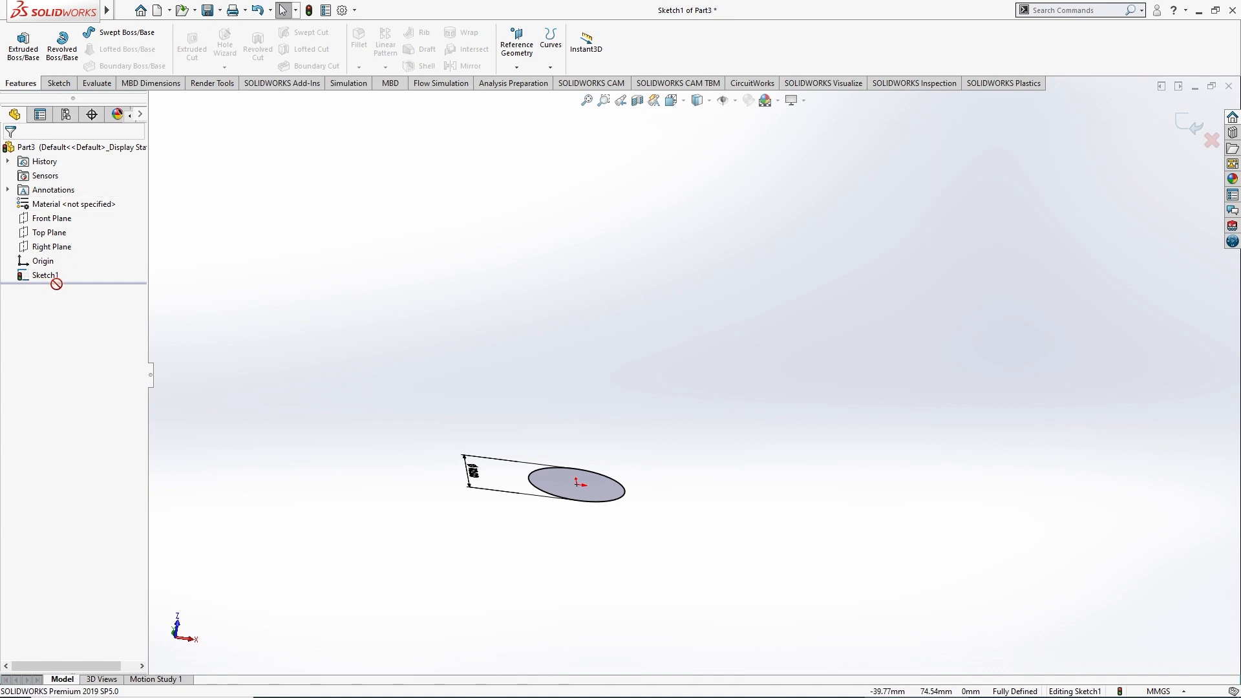
# Create a clockwise constant-pitch helix from the 10 mm circle with 2 mm pitch, 10 revolutions and 0° start angle
pyautogui.click(551, 67)
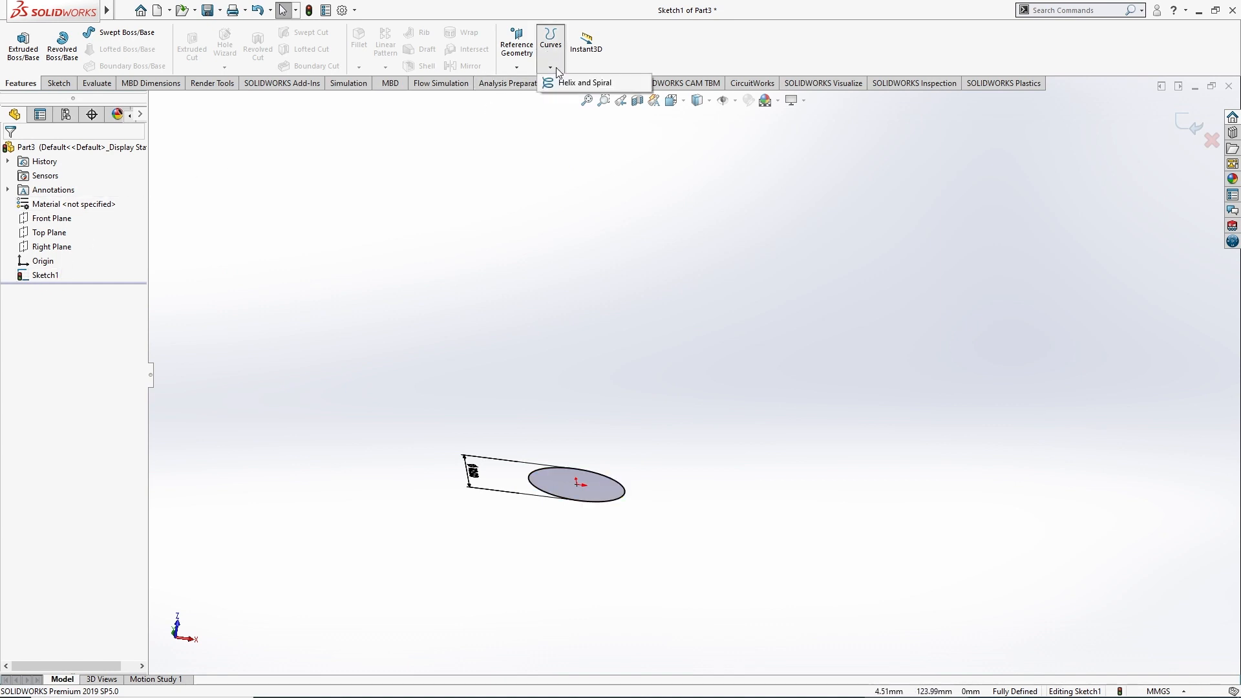
pyautogui.click(562, 78)
pyautogui.click(60, 264)
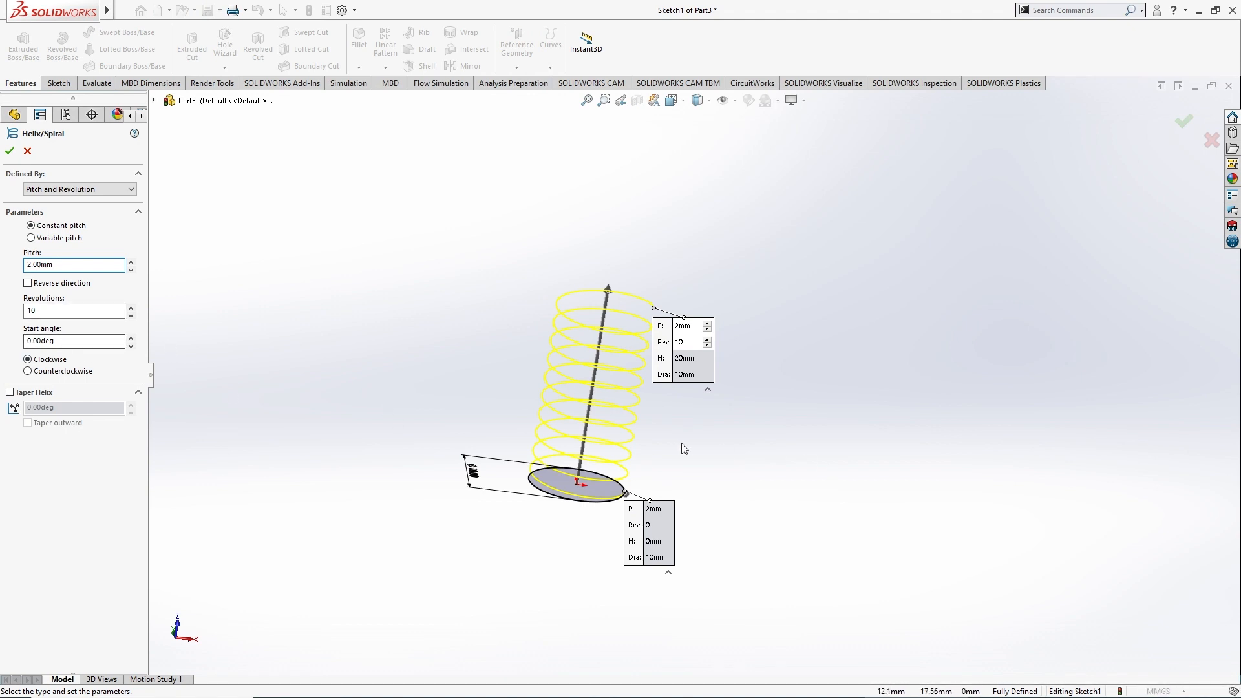
pyautogui.scroll(-2, 682, 444)
pyautogui.click(10, 152)
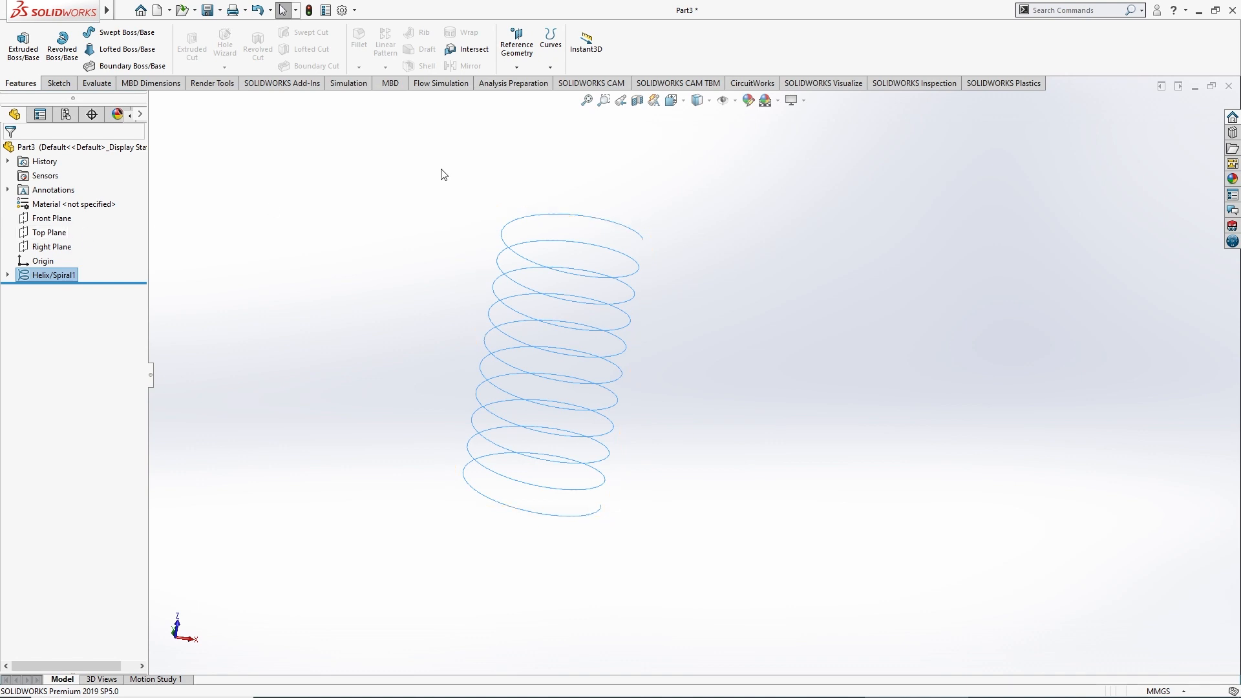
# Start a new sketch on the Top Plane and orient the view normal to it
pyautogui.click(49, 232)
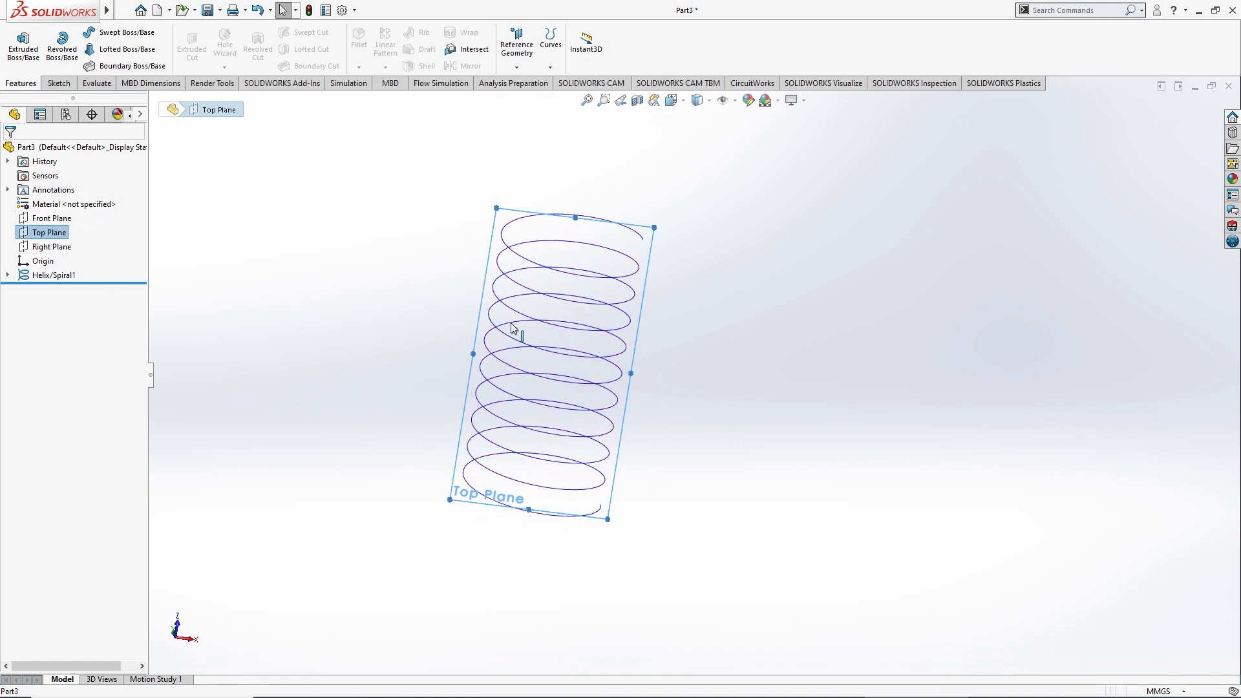
pyautogui.moveTo(512, 327); pyautogui.dragTo(632, 463, button='middle')
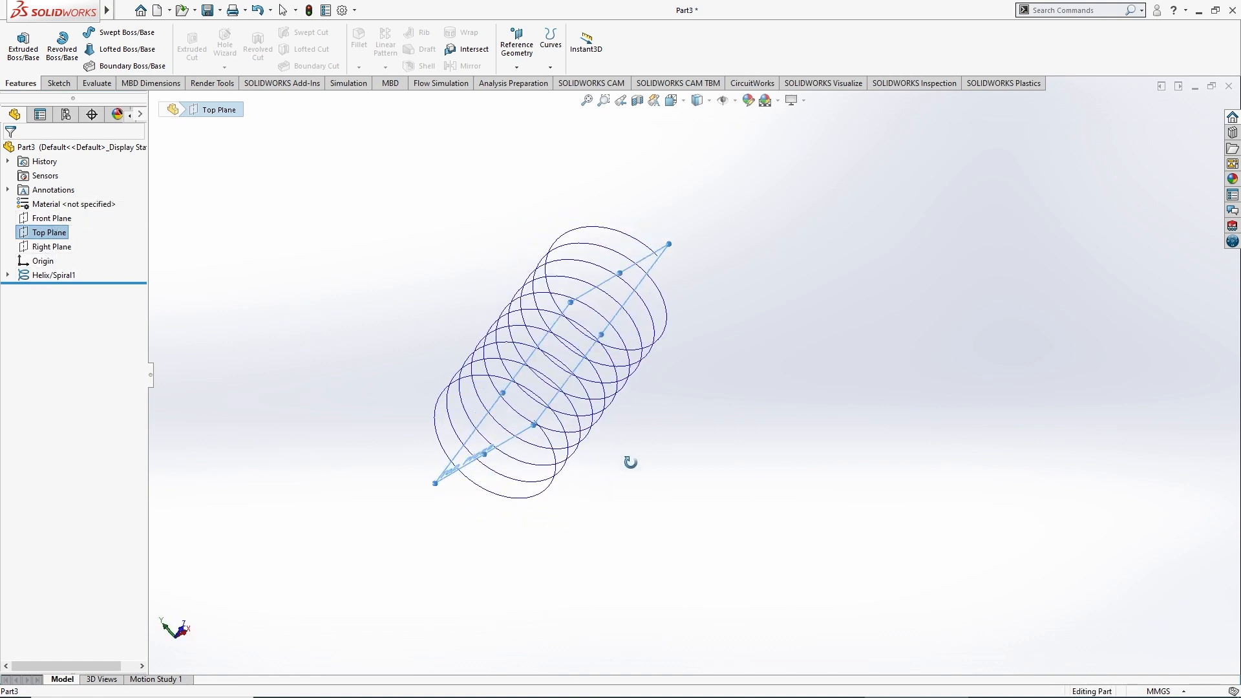
pyautogui.rightClick(40, 238)
pyautogui.click(50, 214)
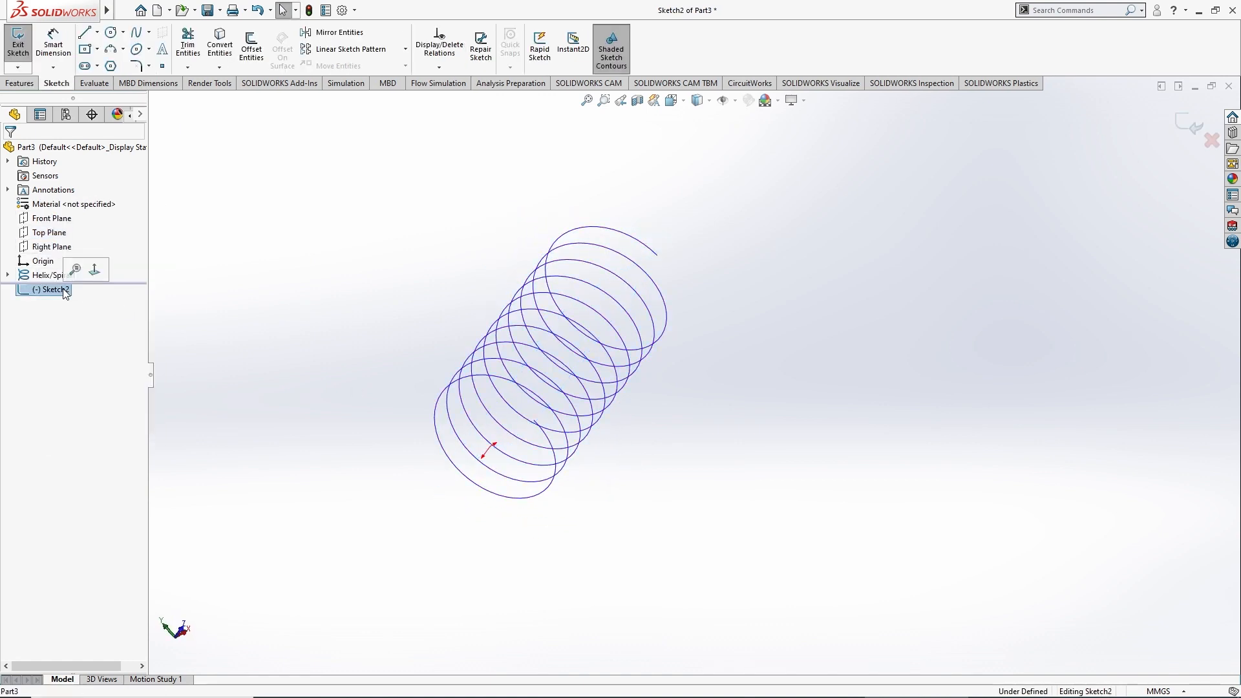
pyautogui.click(94, 270)
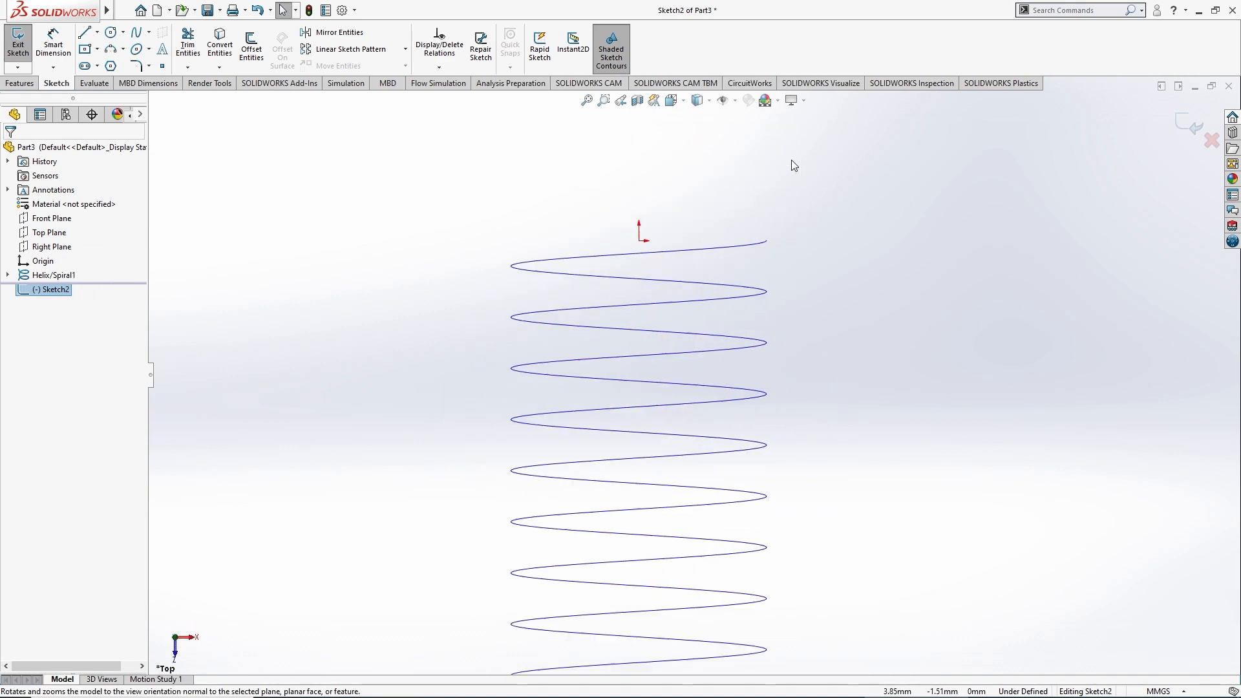
# Sketch a small circle centred on the helix's start point as the wire profile
pyautogui.click(112, 33)
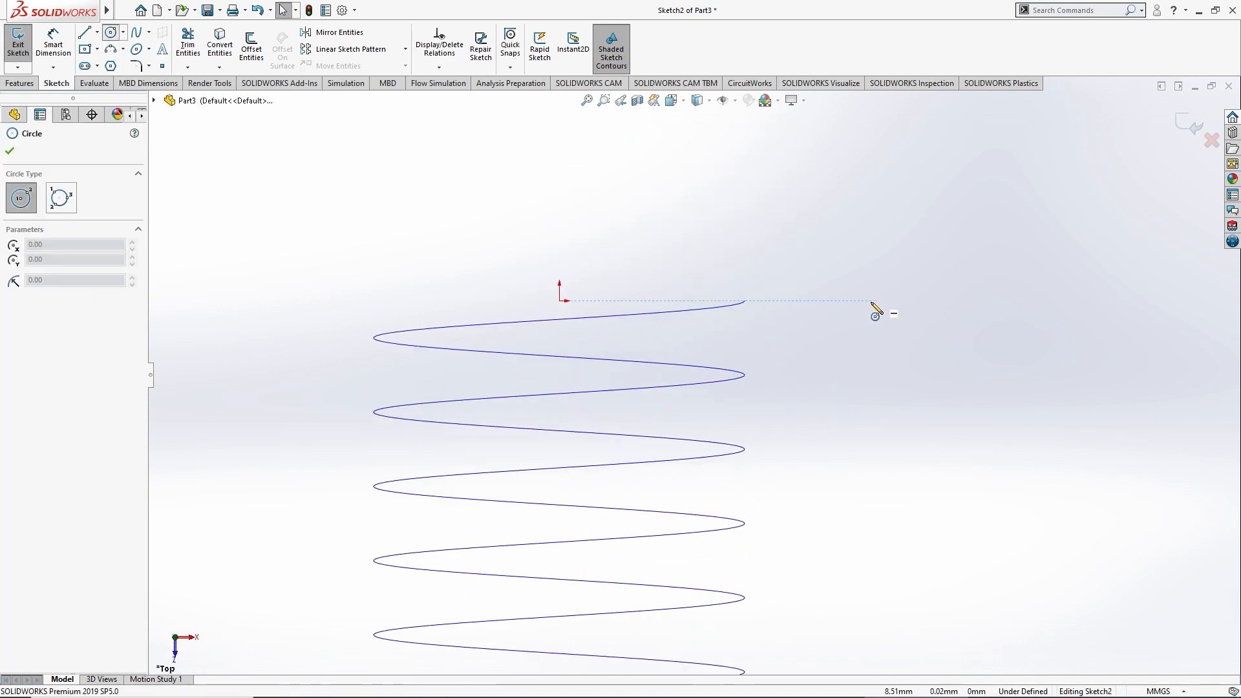
pyautogui.click(745, 301)
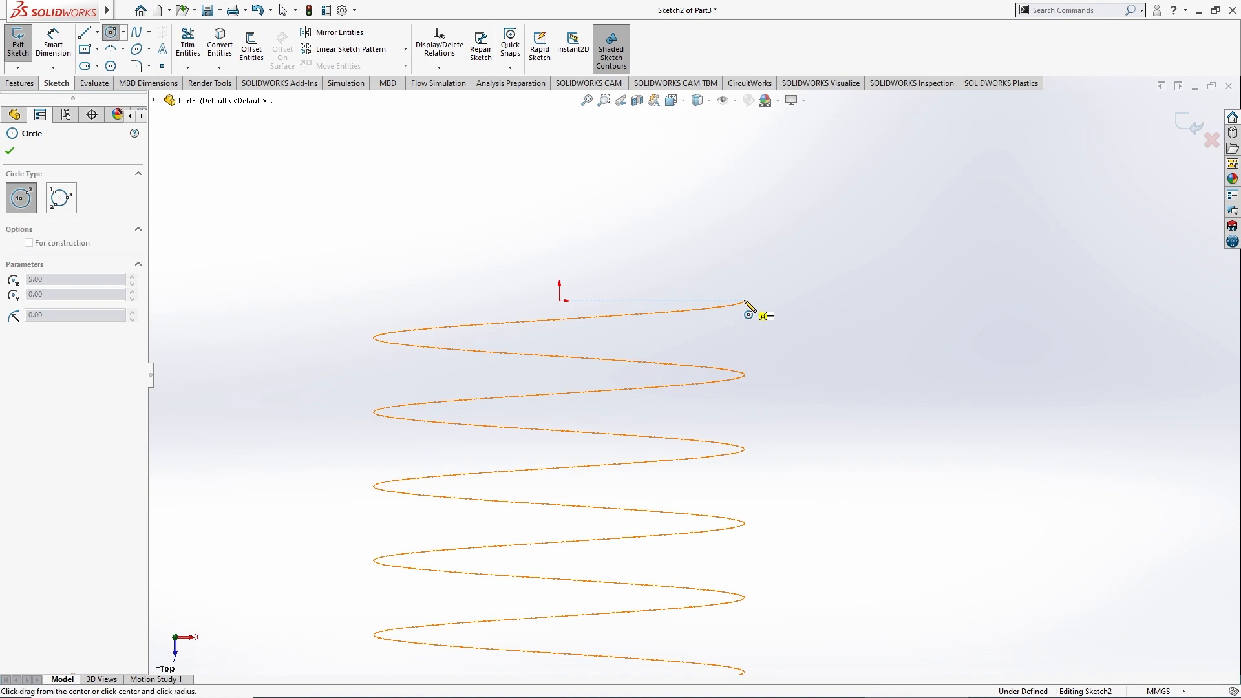
pyautogui.click(767, 337)
pyautogui.rightClick(860, 224)
pyautogui.click(861, 227)
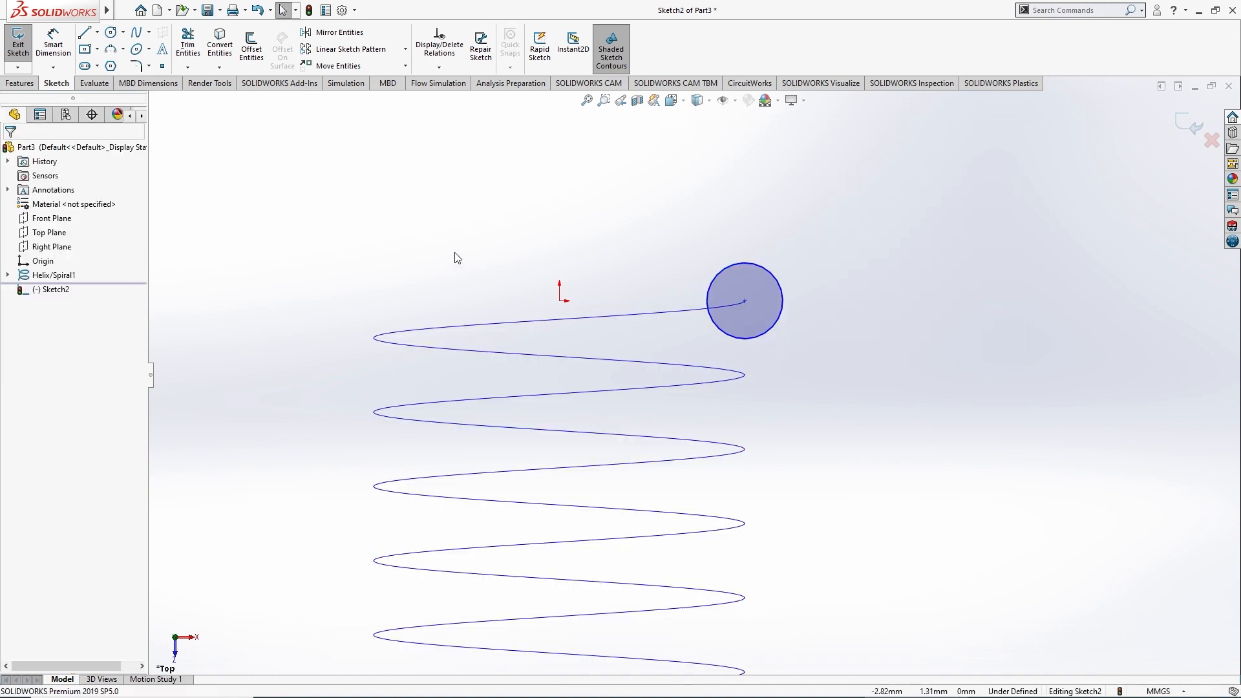
# Dimension the wire profile circle with a 2 mm diameter
pyautogui.click(53, 44)
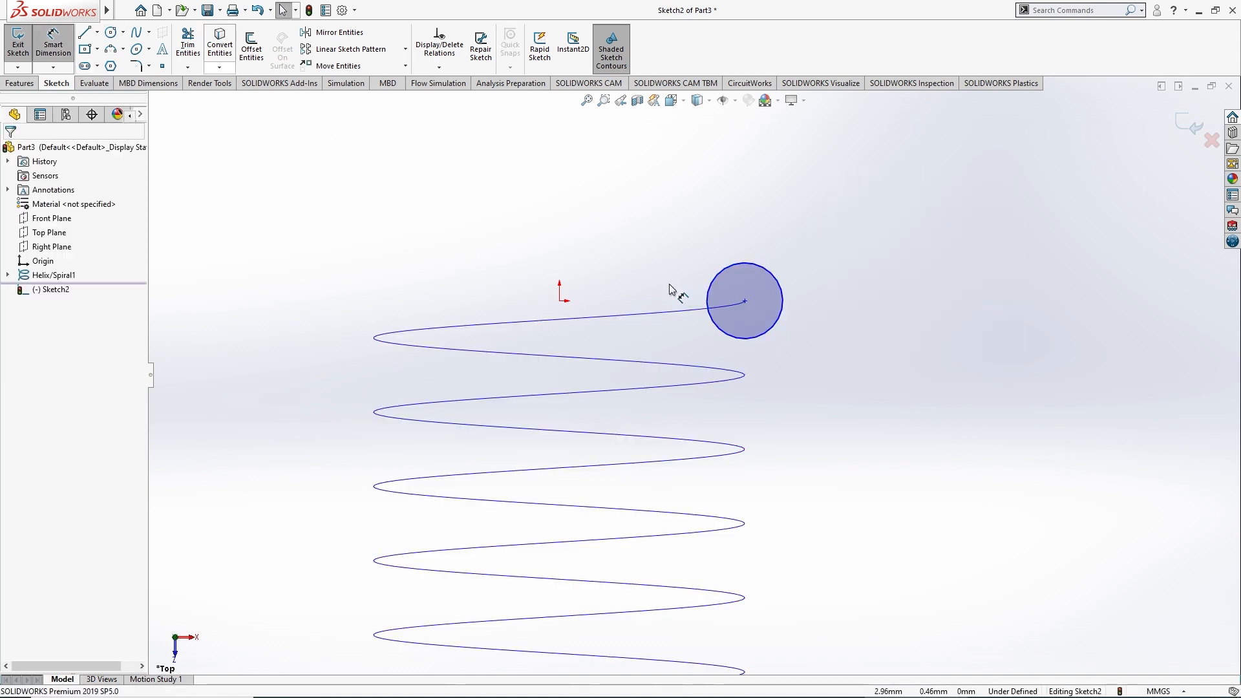
pyautogui.click(723, 278)
pyautogui.click(615, 188)
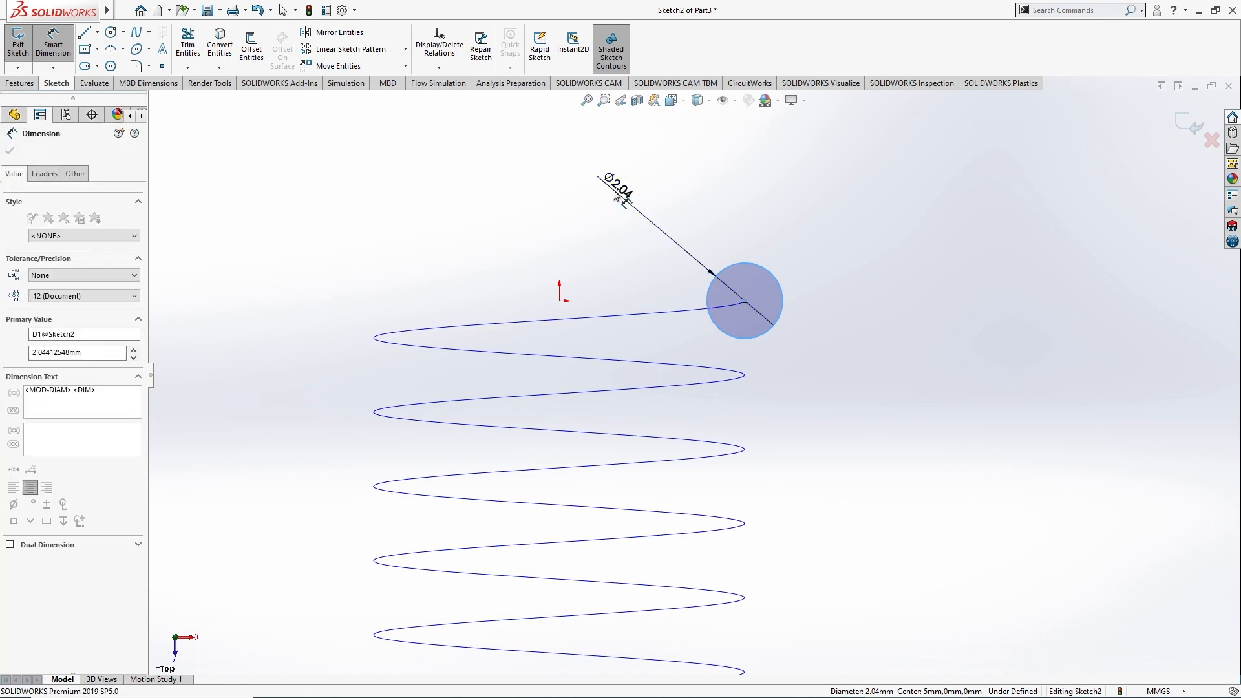
pyautogui.write('2')
pyautogui.press('Return')
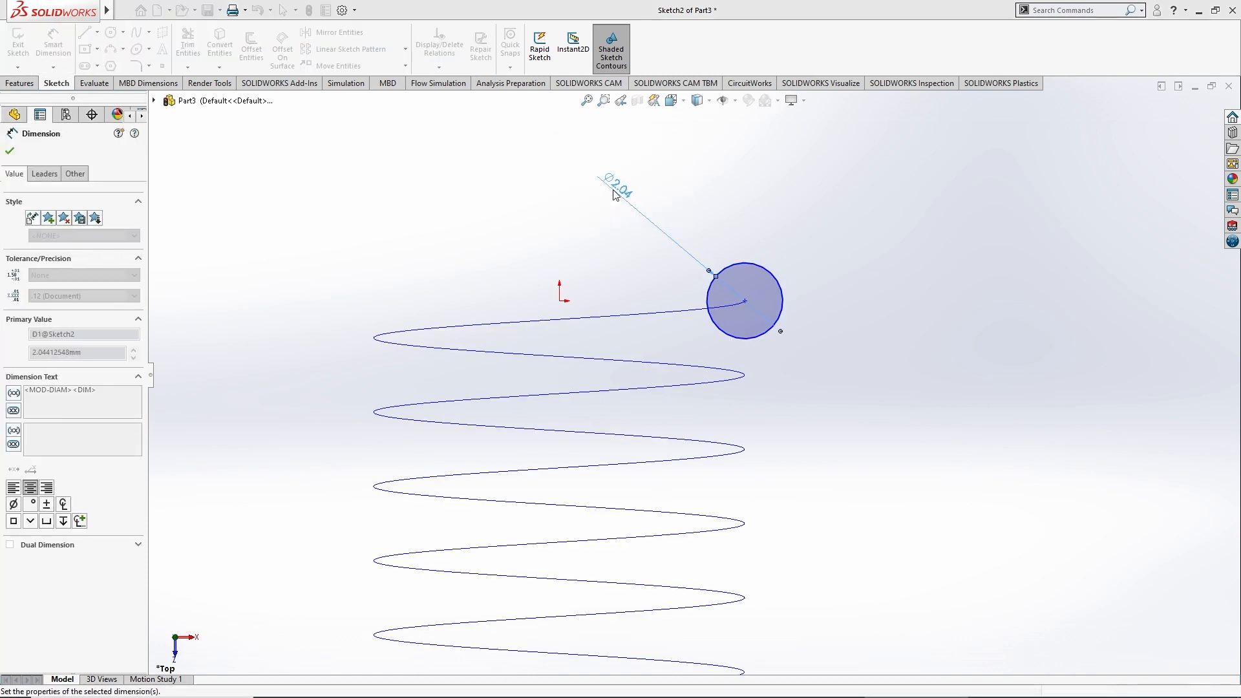
# Create a swept boss using the 2 mm circle as the profile and the helix as the path
pyautogui.click(57, 84)
pyautogui.click(29, 88)
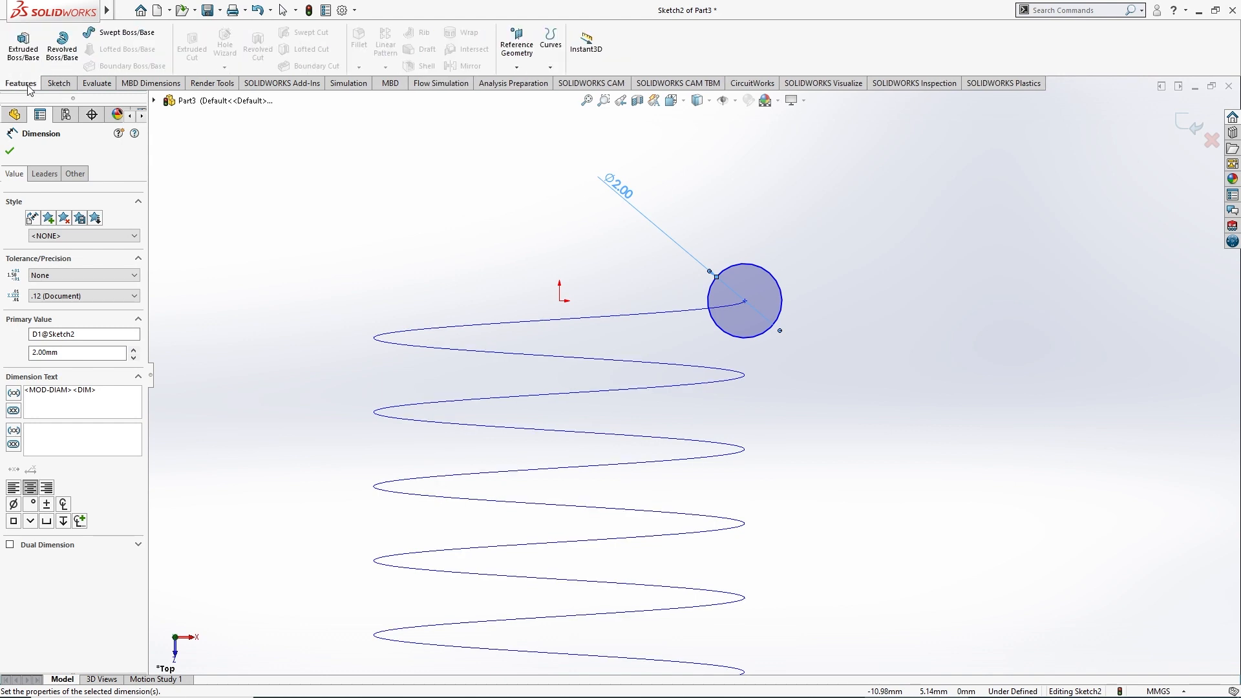
pyautogui.click(126, 40)
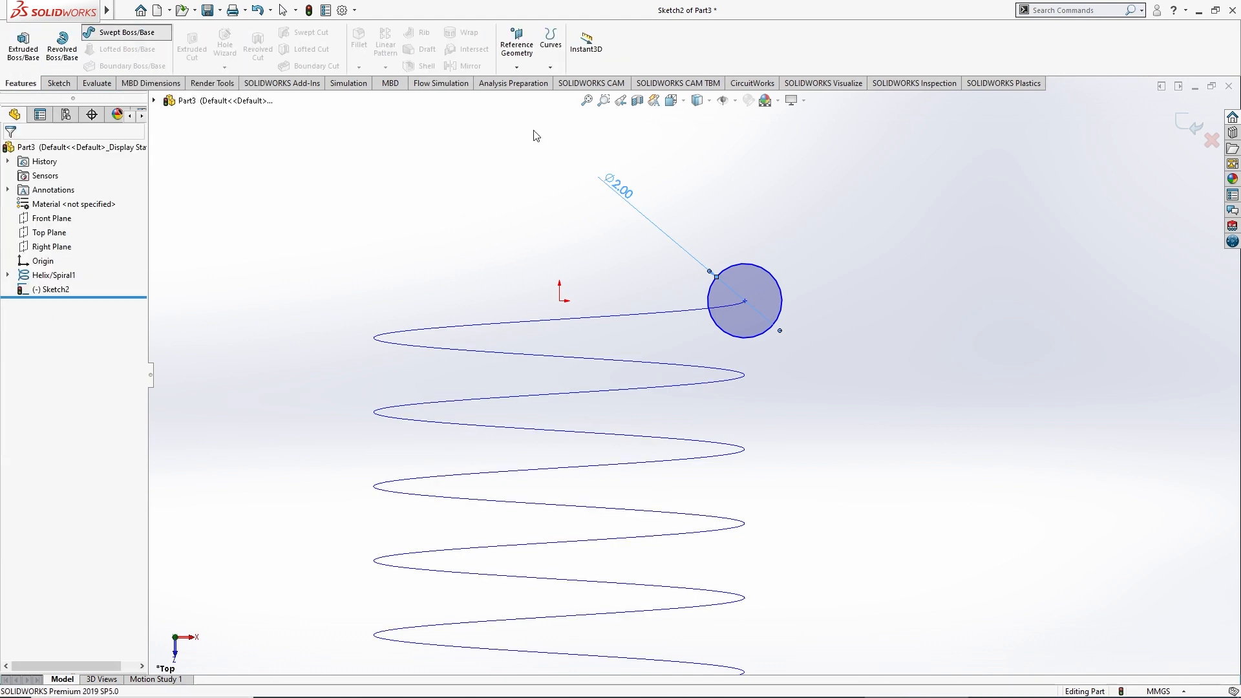
pyautogui.click(764, 276)
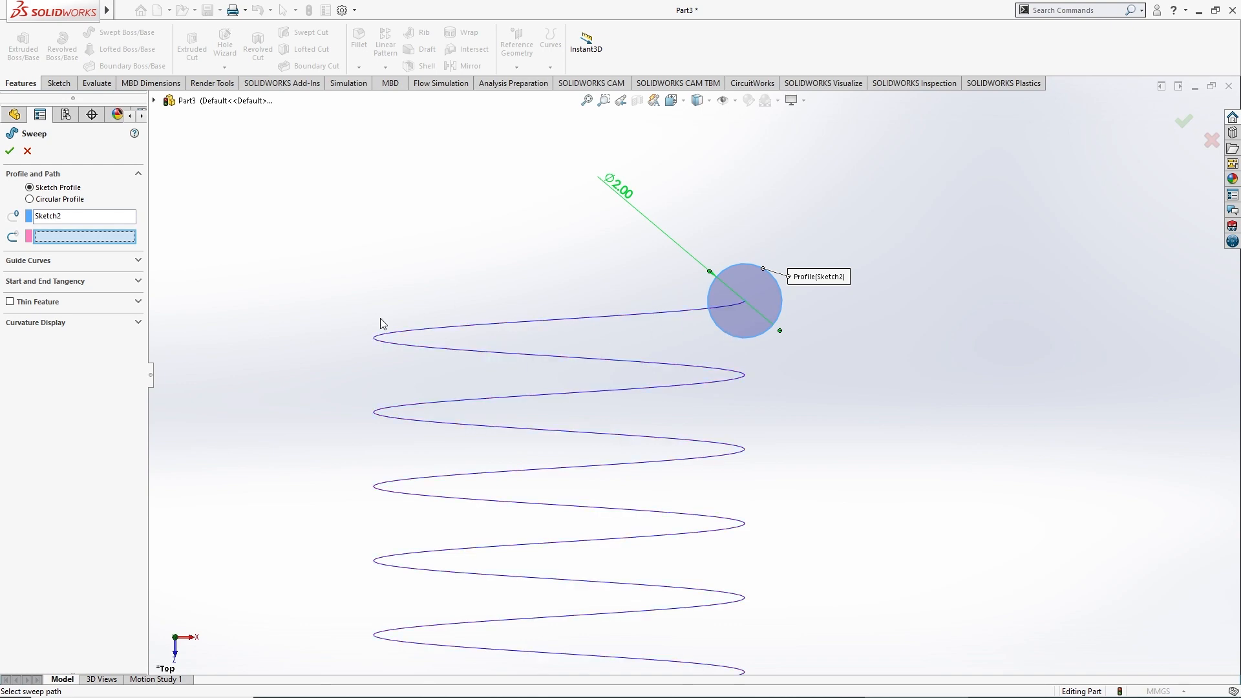
pyautogui.click(538, 357)
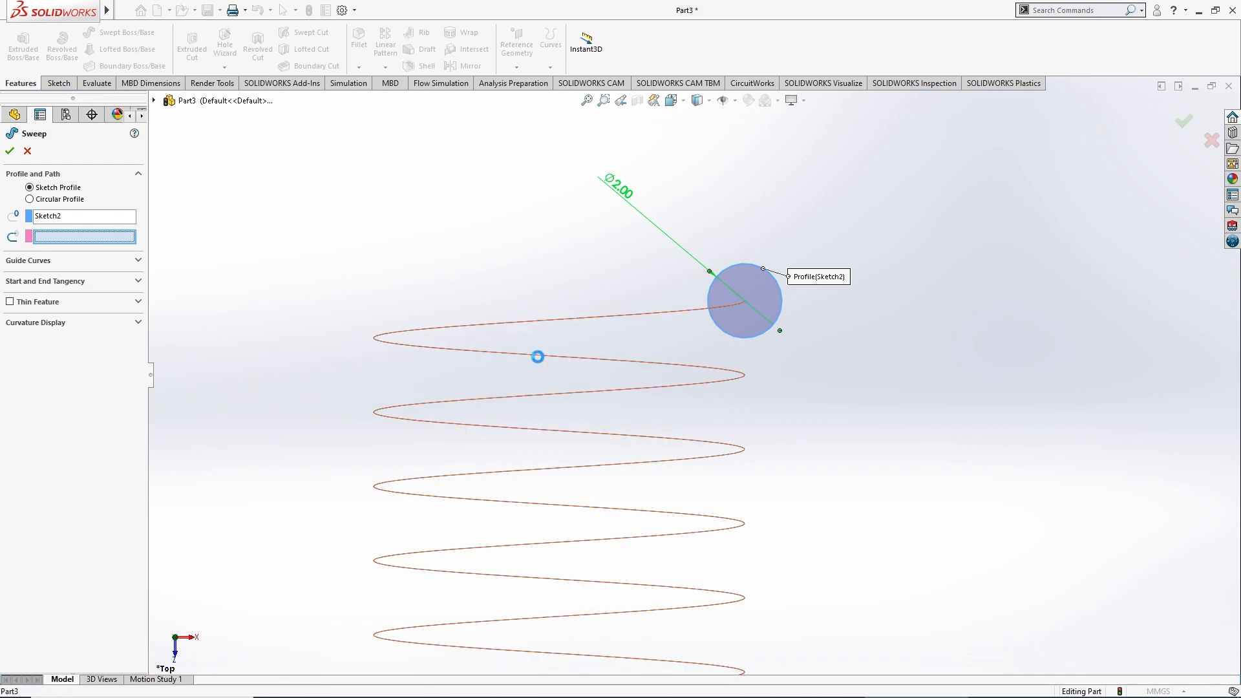
pyautogui.scroll(5, 626, 406)
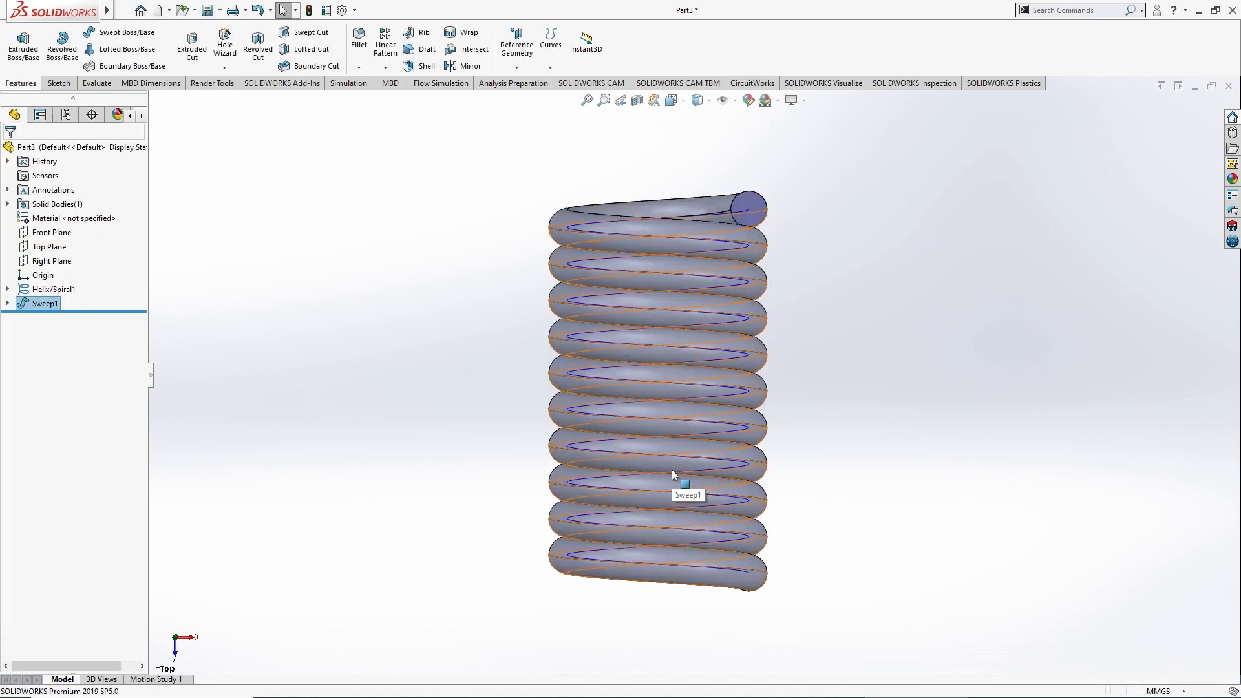
# Edit the helix and increase its constant pitch so that the spring's coils are spaced apart
pyautogui.moveTo(757, 357); pyautogui.dragTo(724, 243, button='middle')
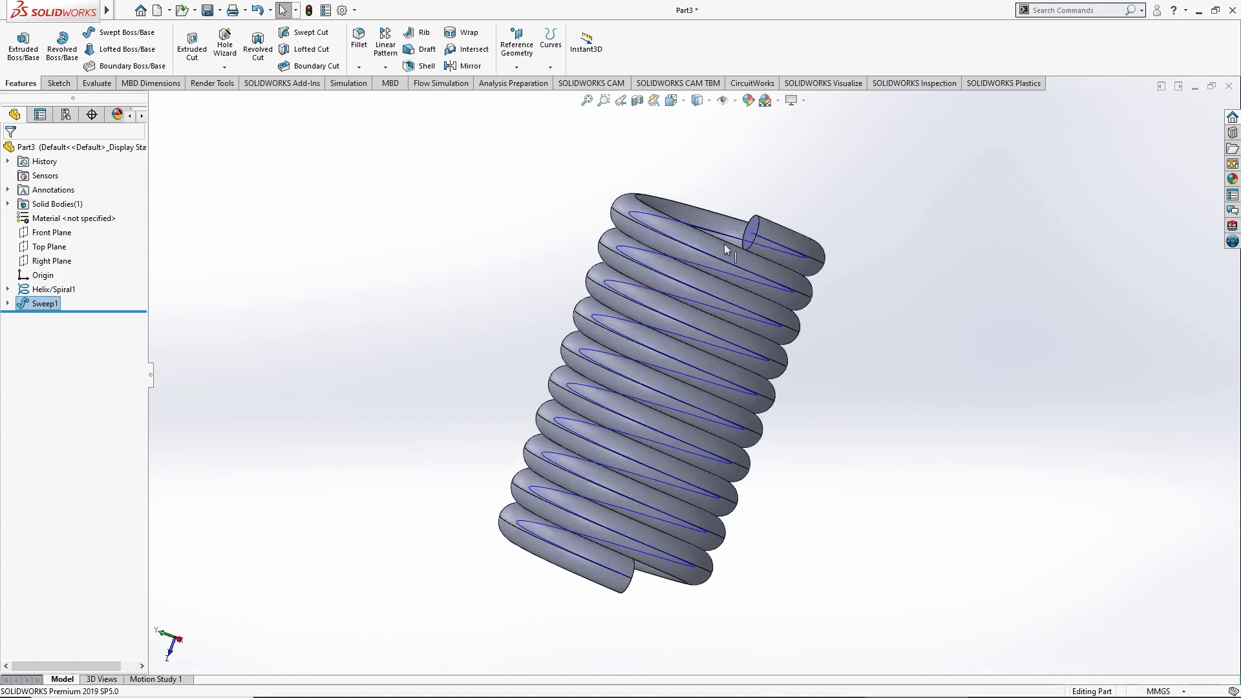
pyautogui.scroll(-3, 715, 258)
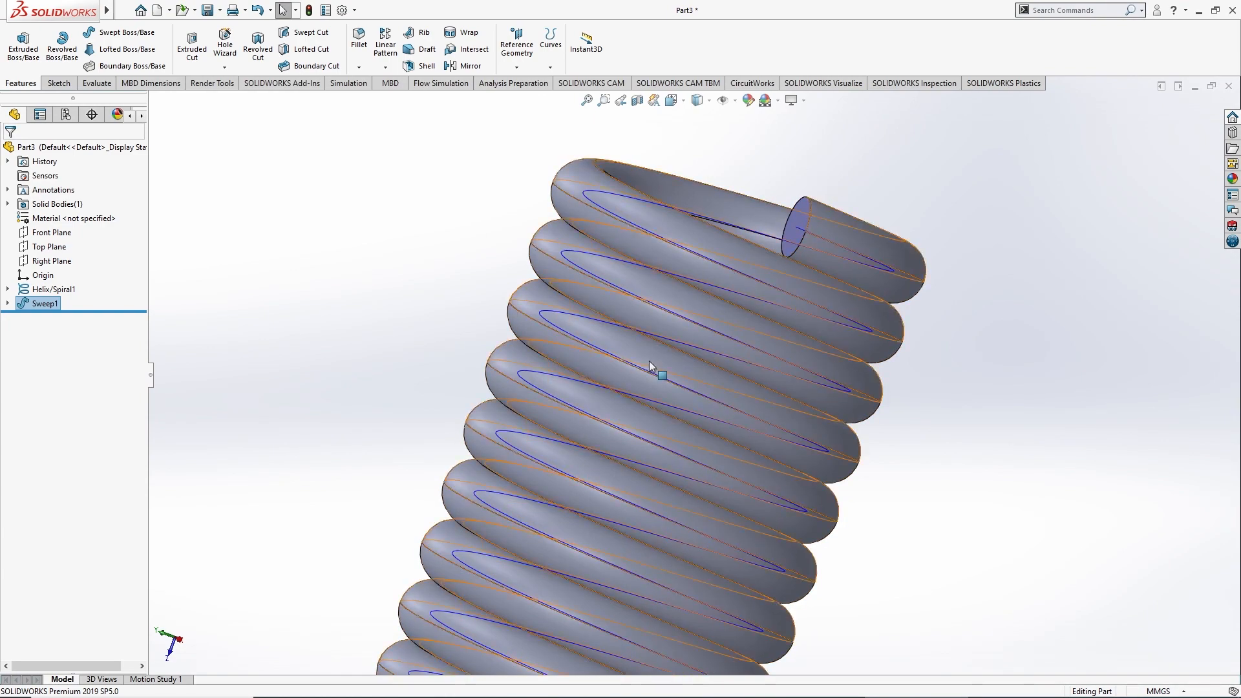
pyautogui.scroll(4, 740, 259)
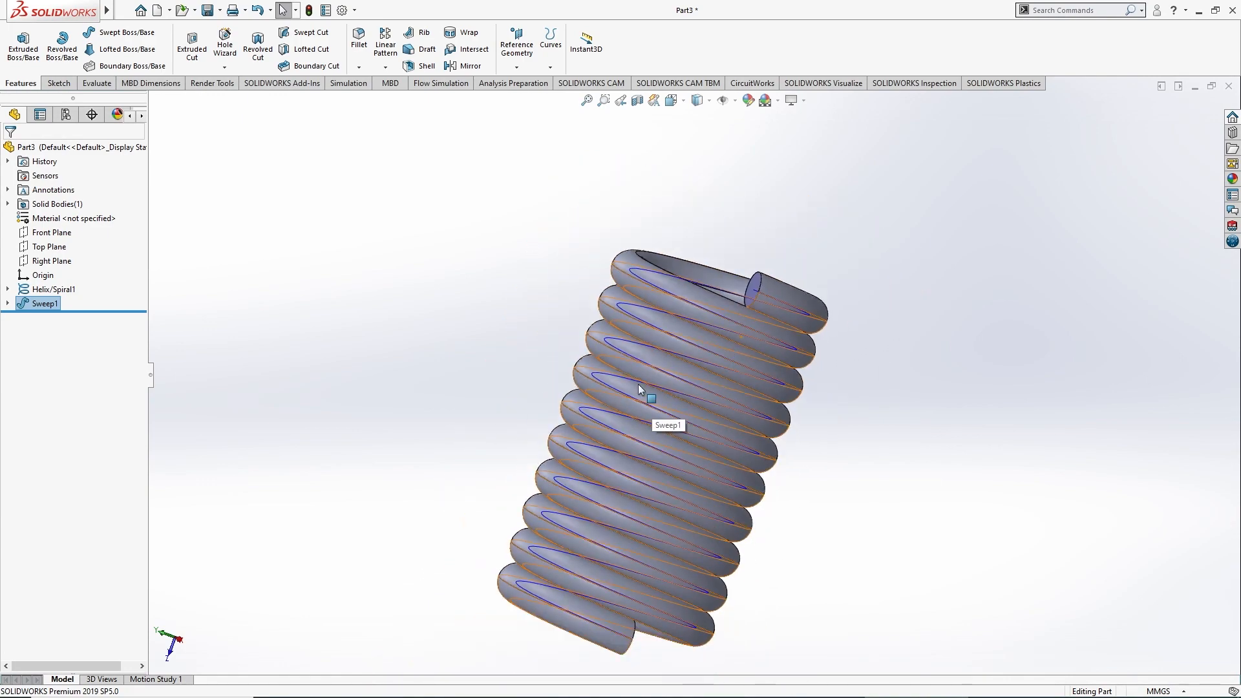
pyautogui.click(52, 292)
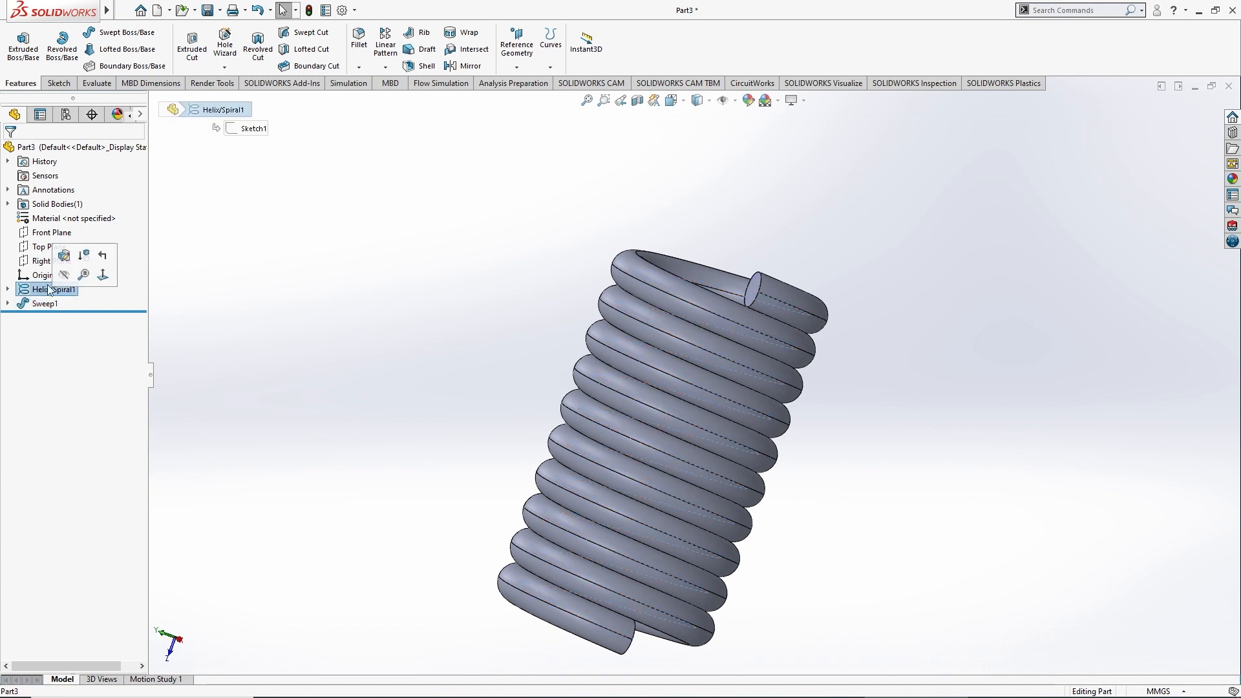
pyautogui.click(64, 256)
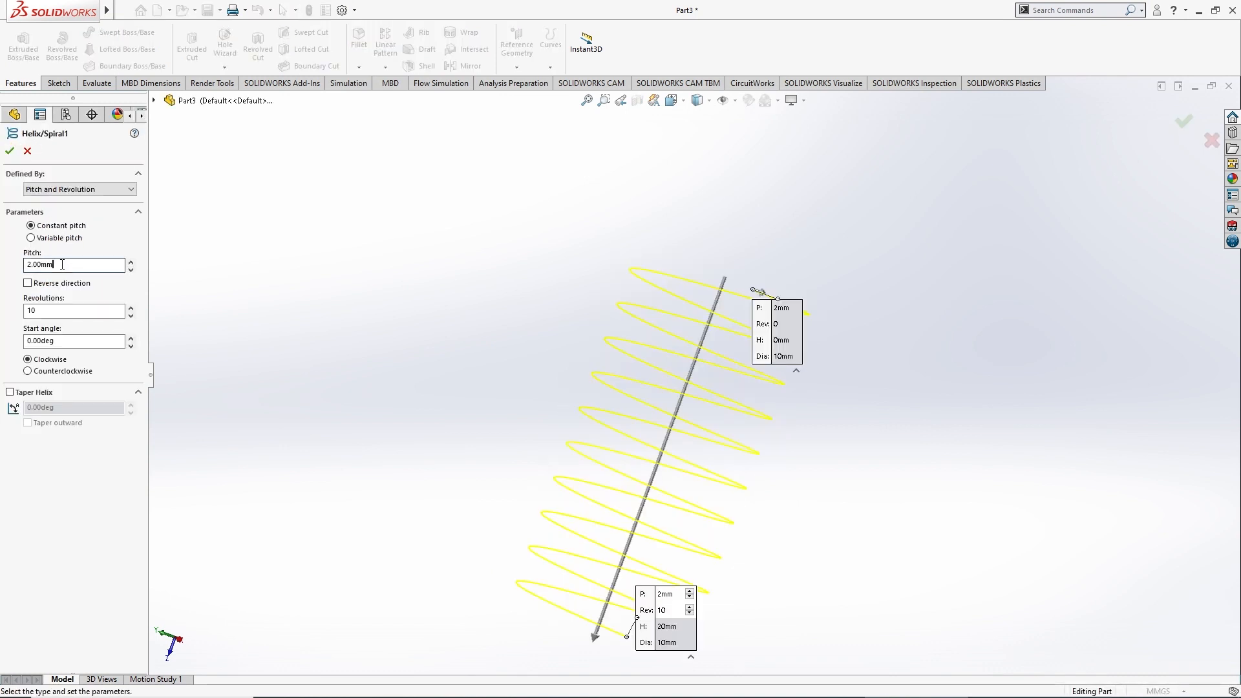
pyautogui.doubleClick(62, 264)
pyautogui.press('Return')
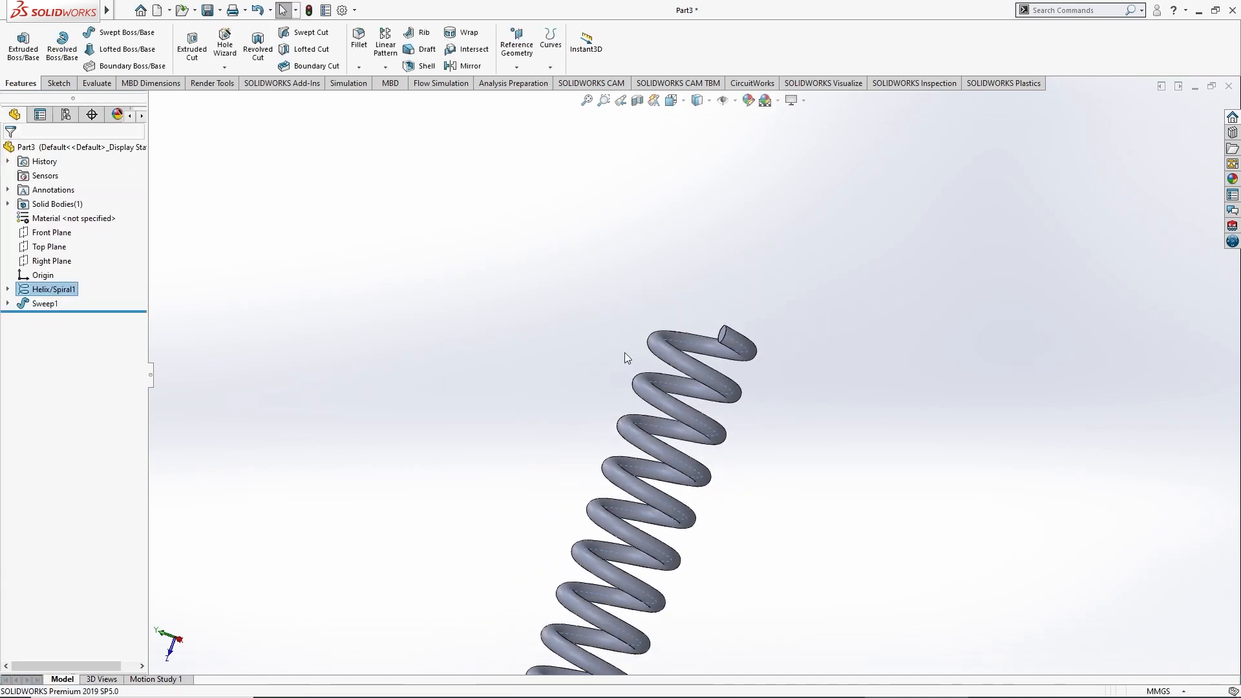
# Create a static simulation study named Static 1 and apply Alloy Steel to the spring part
pyautogui.scroll(-2, 643, 452)
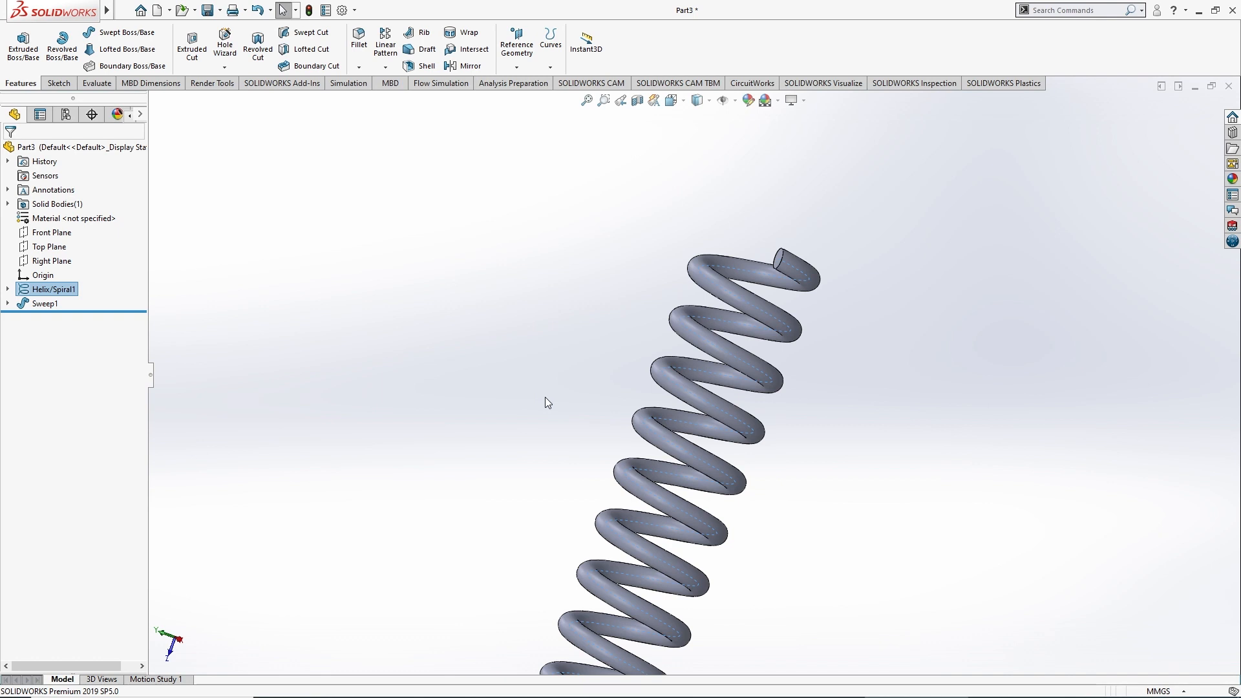
pyautogui.scroll(3, 970, 309)
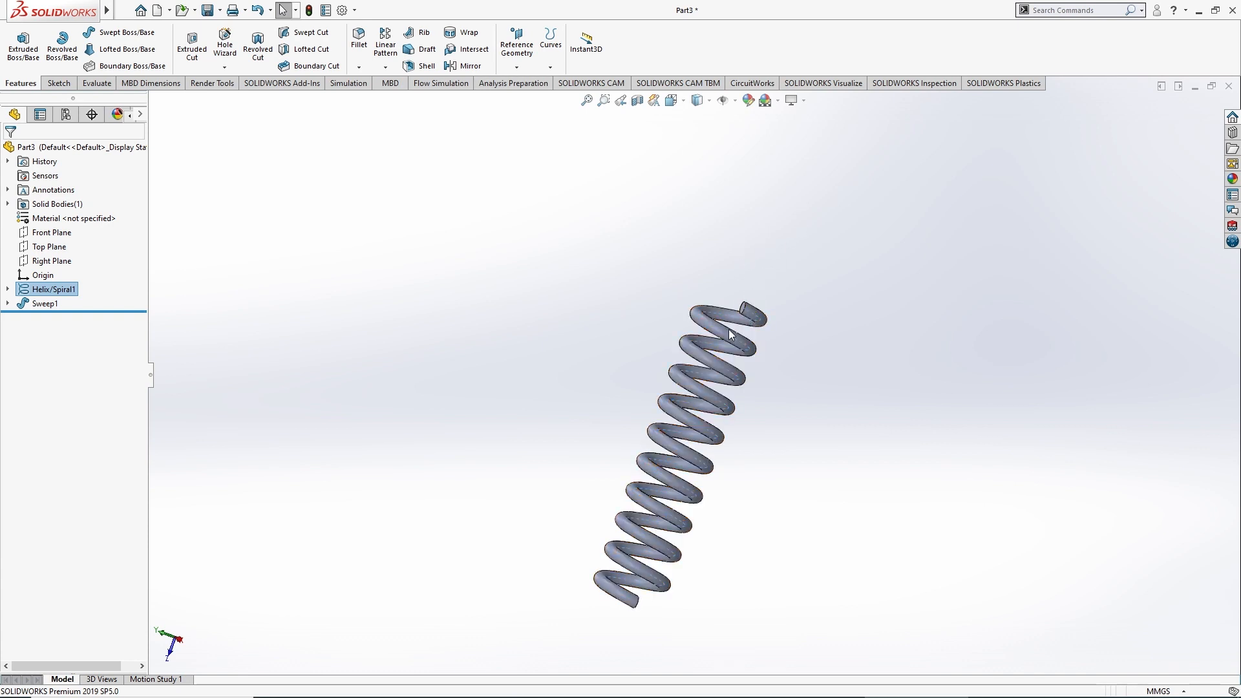
pyautogui.click(347, 84)
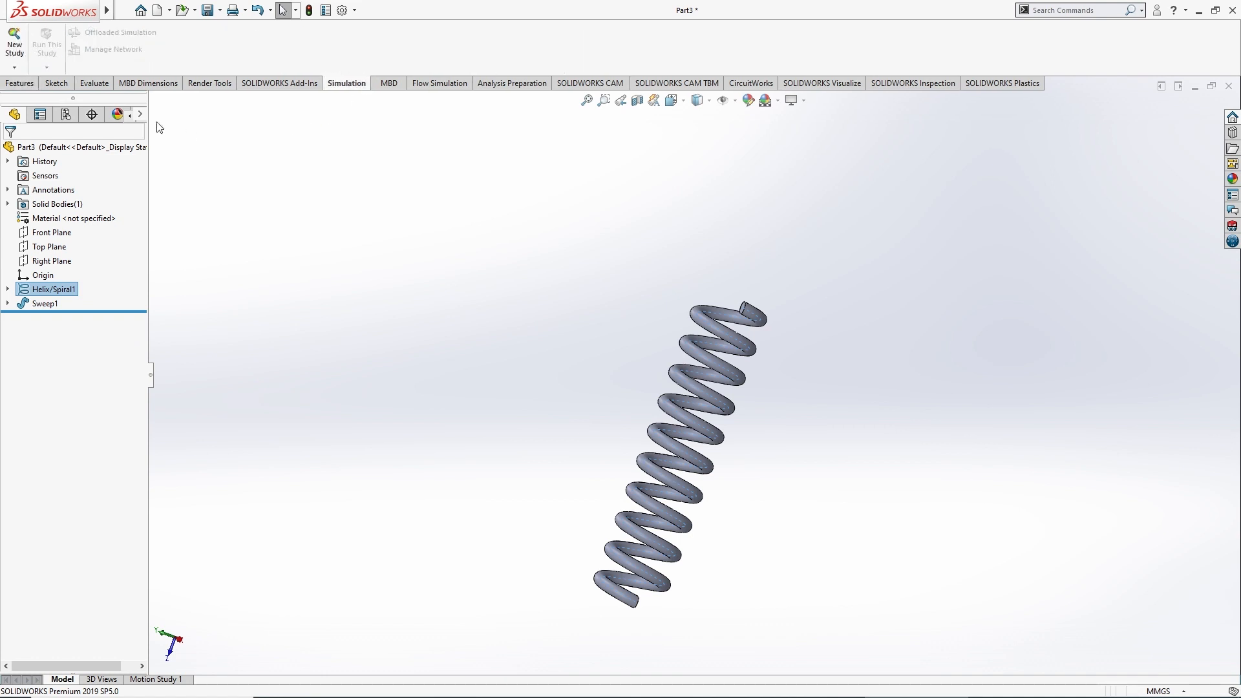
pyautogui.click(26, 55)
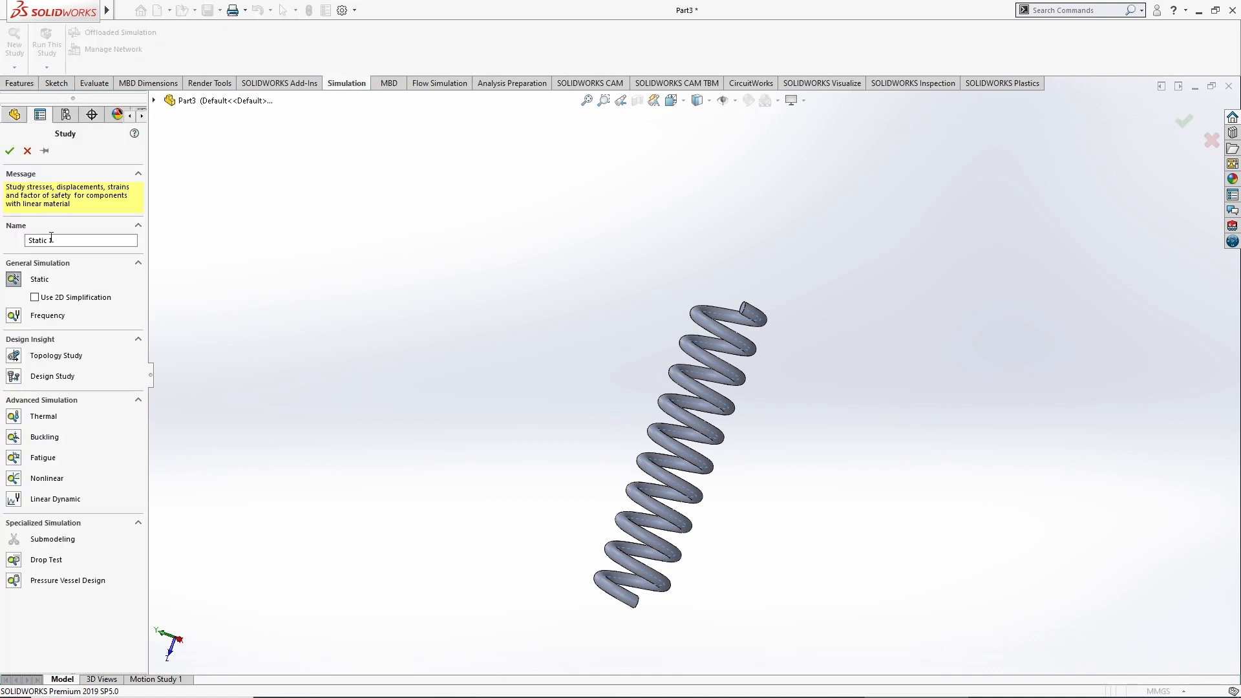
pyautogui.click(10, 151)
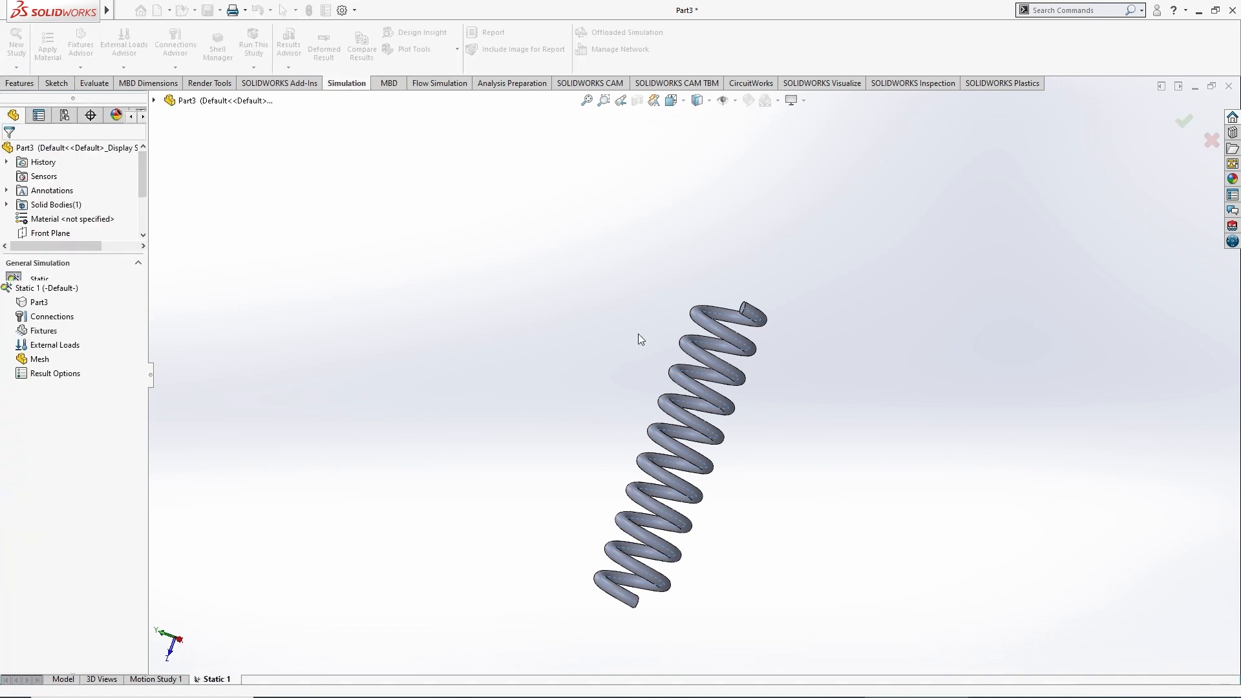
pyautogui.rightClick(41, 298)
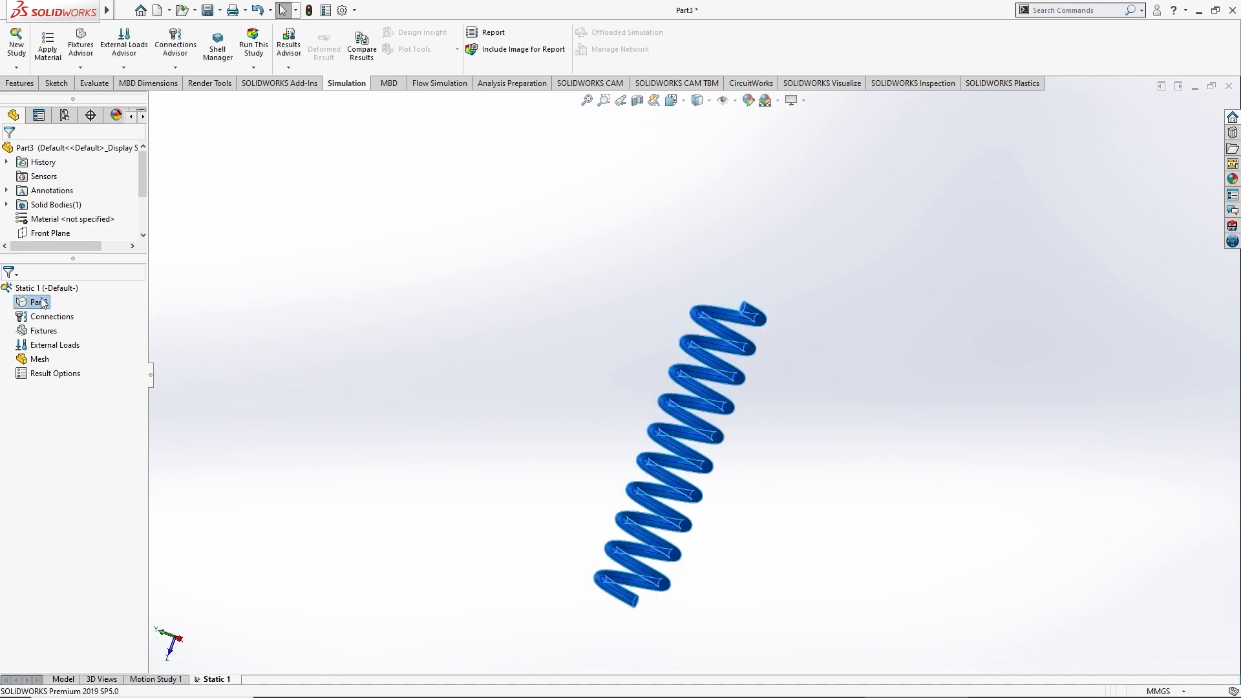
pyautogui.click(94, 308)
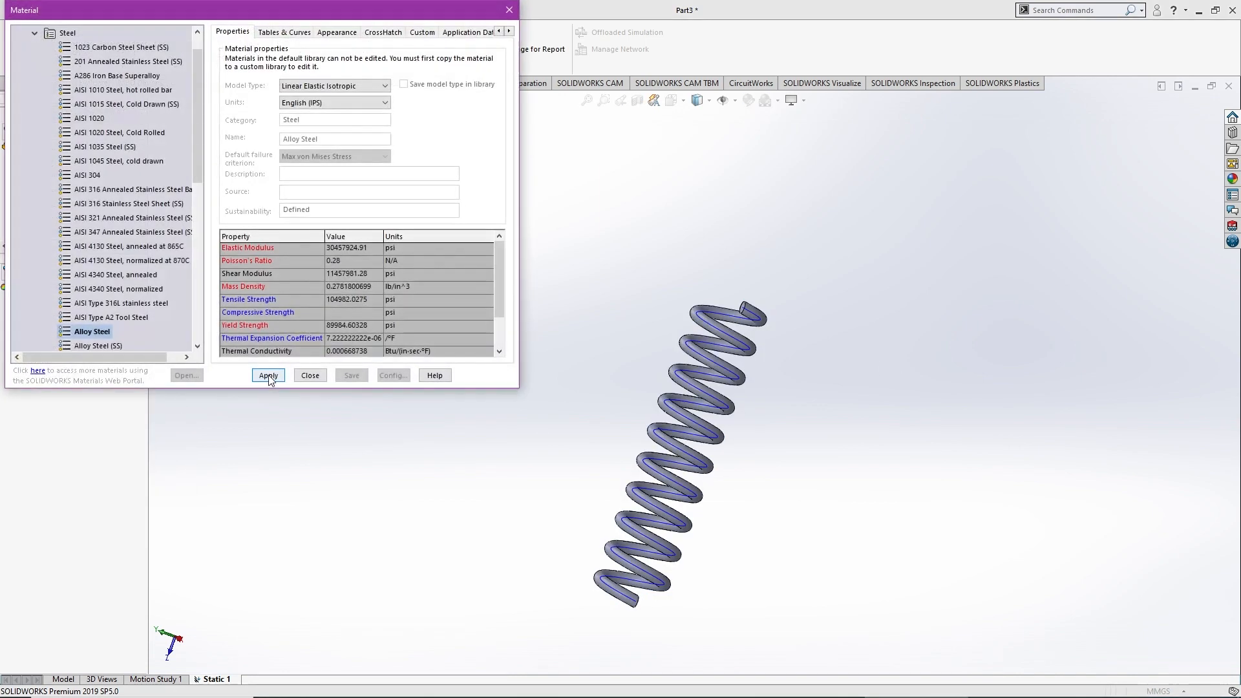
pyautogui.click(310, 377)
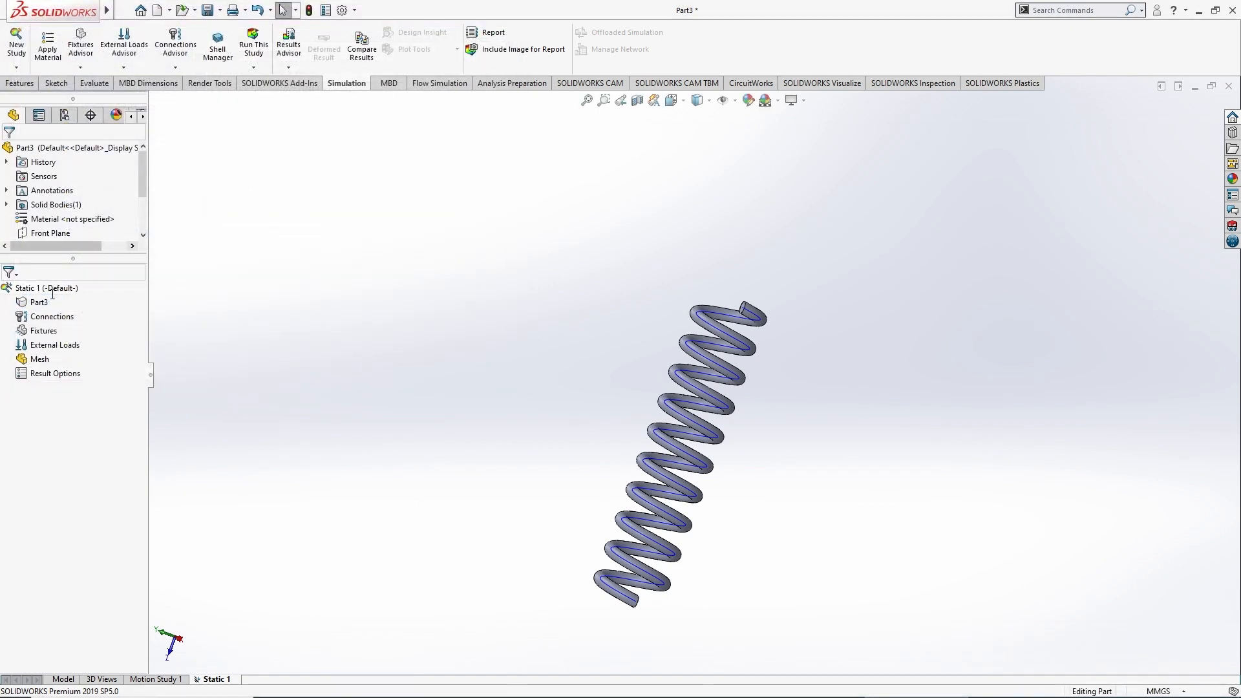
# Delete the Static 1 study
pyautogui.rightClick(47, 288)
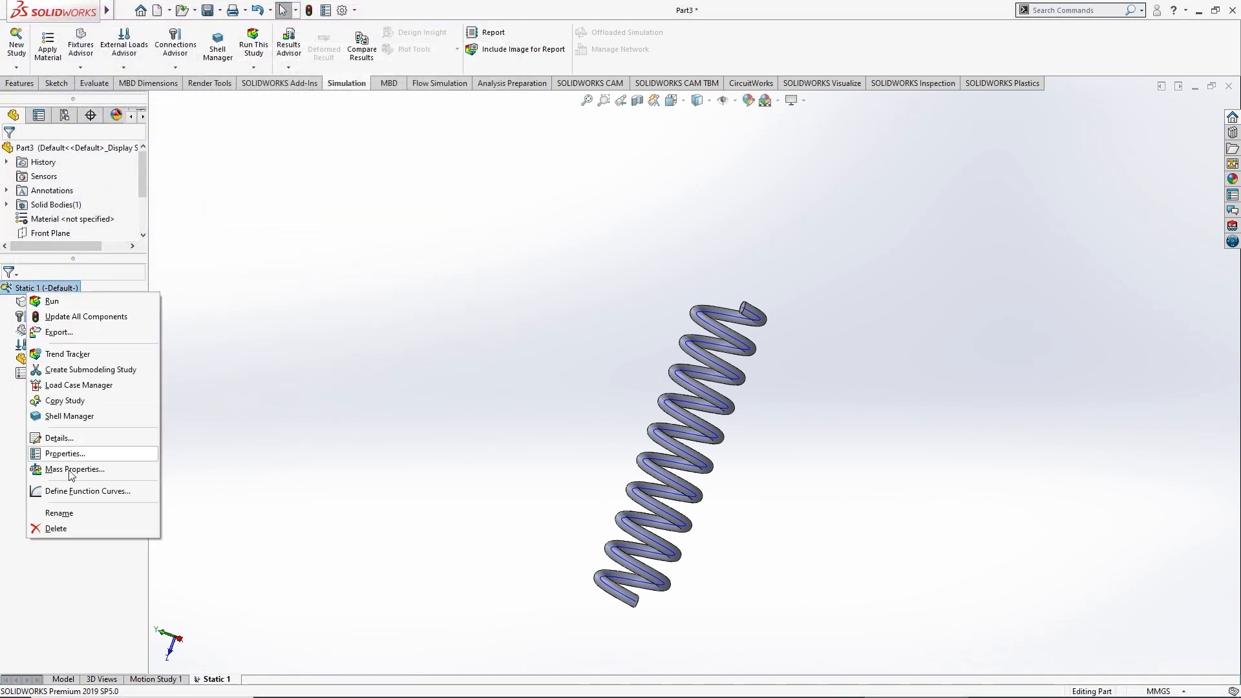
pyautogui.click(63, 528)
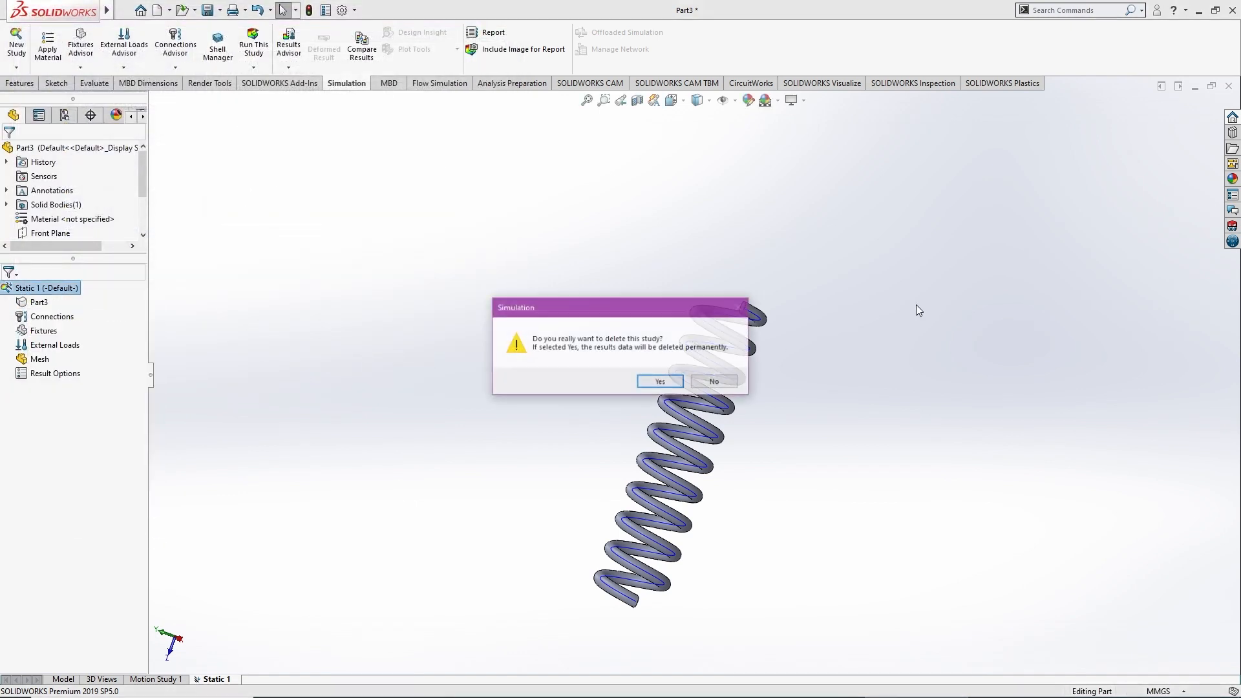
pyautogui.click(667, 382)
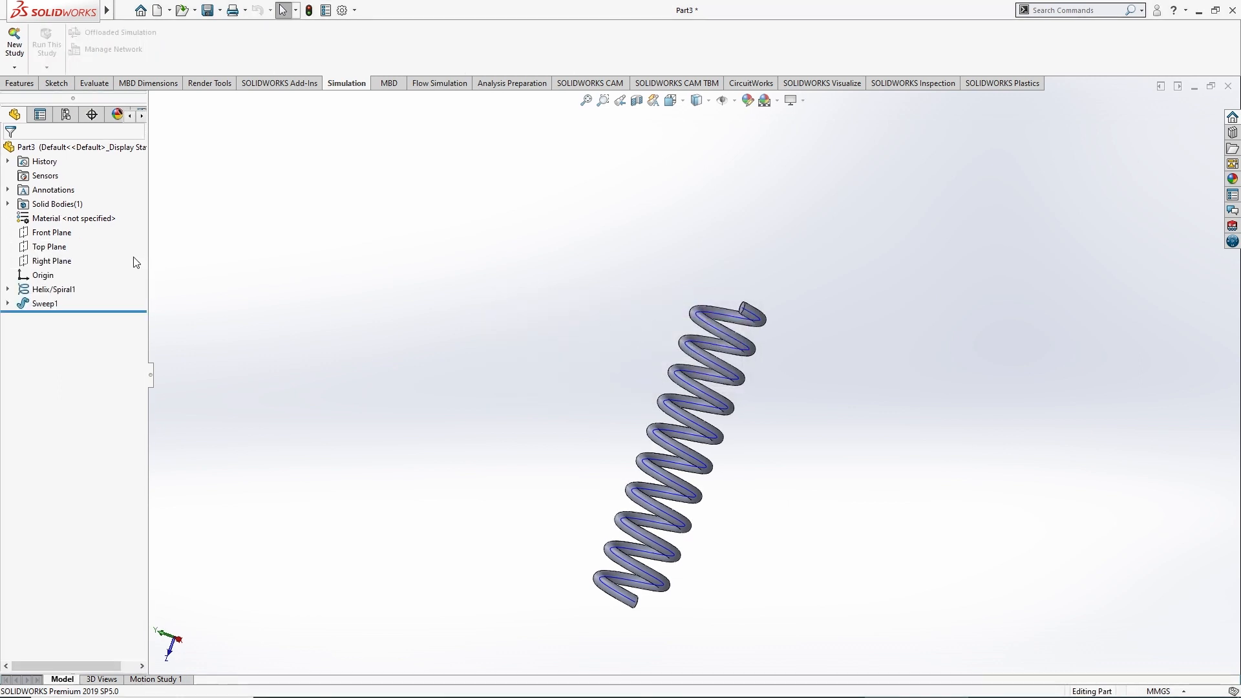
# Start a new sketch on the Front Plane and orient the view normal to it
pyautogui.click(721, 313)
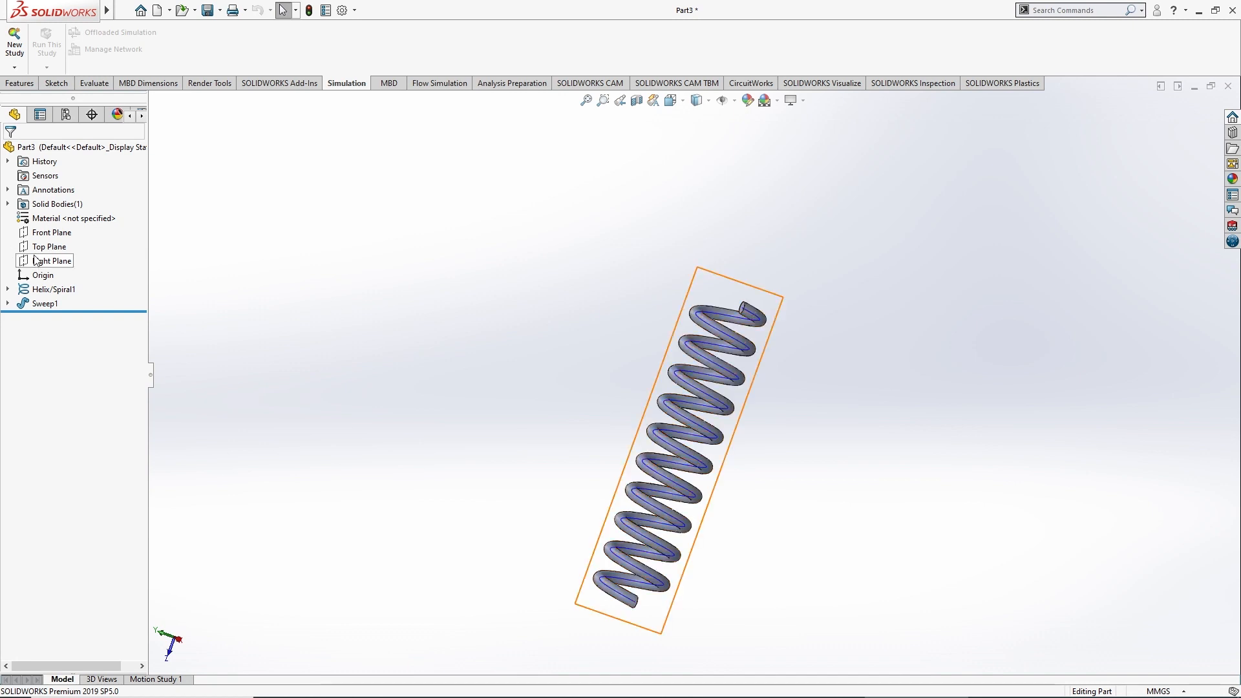
pyautogui.click(35, 259)
pyautogui.click(33, 247)
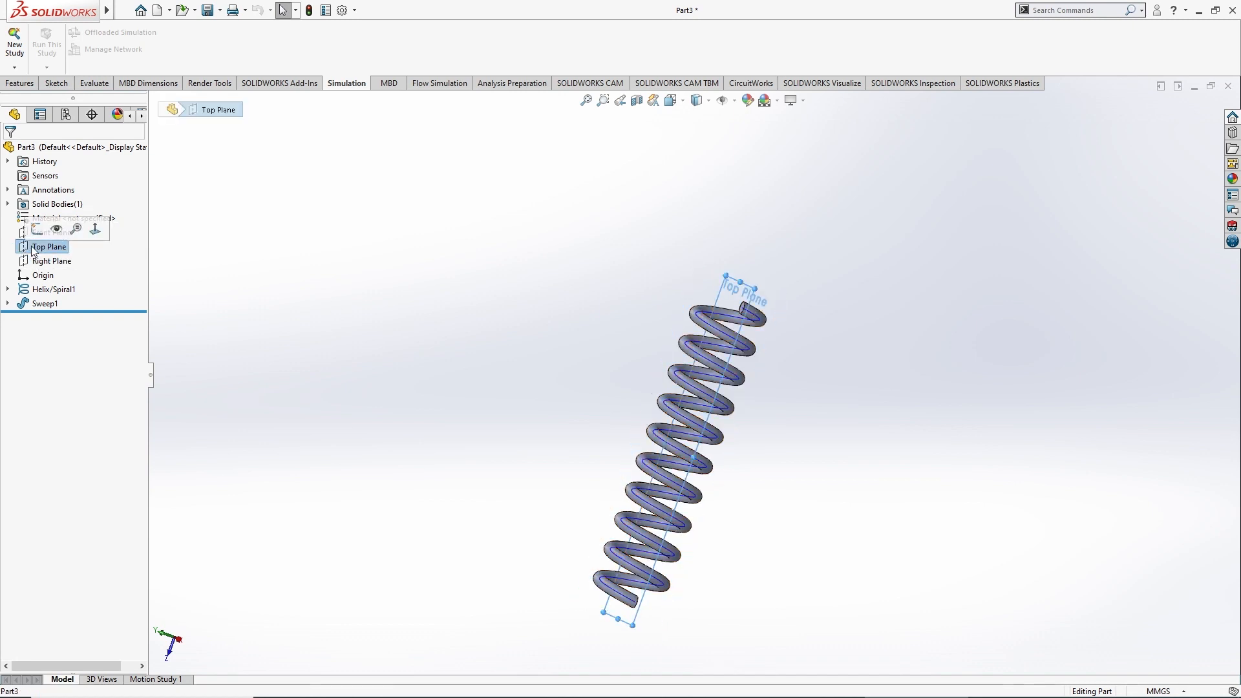
pyautogui.click(23, 234)
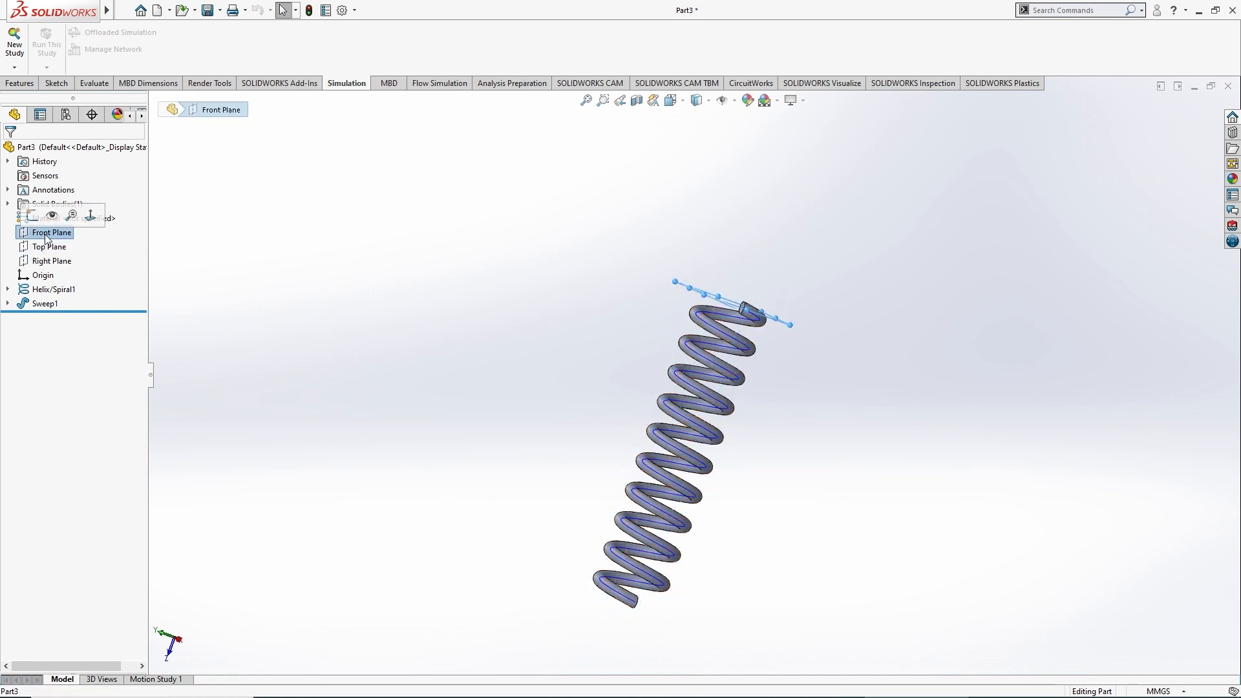
pyautogui.click(30, 215)
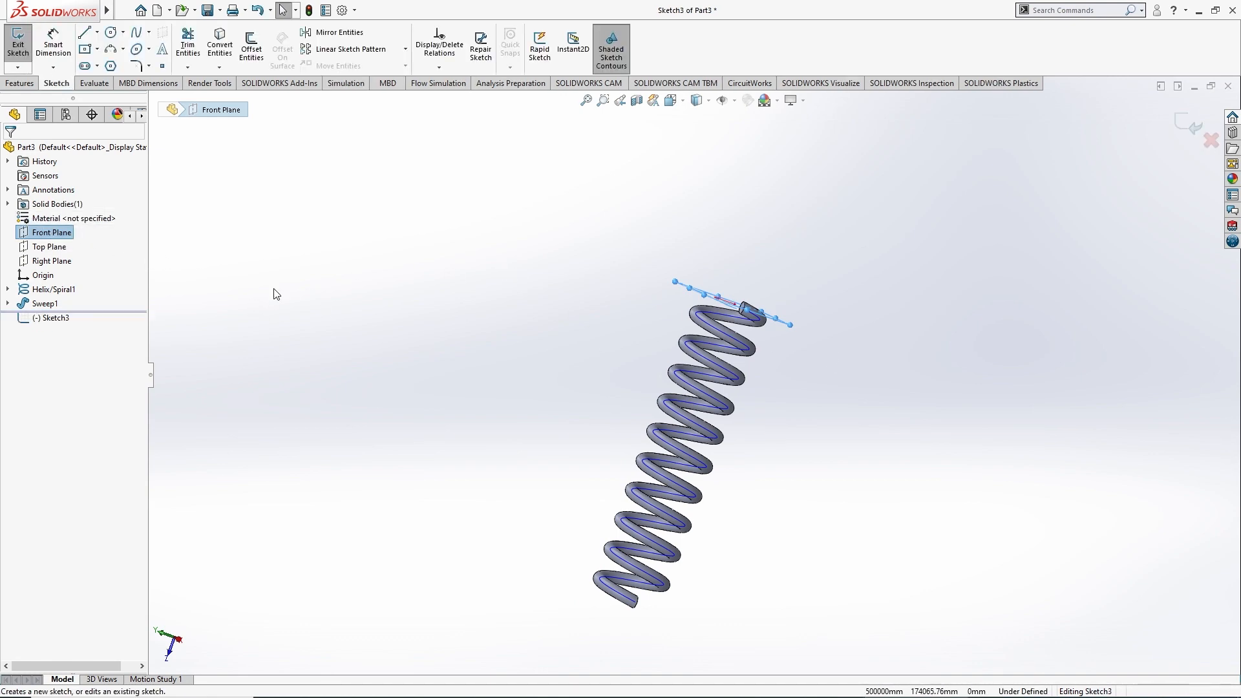
pyautogui.click(59, 322)
pyautogui.click(90, 300)
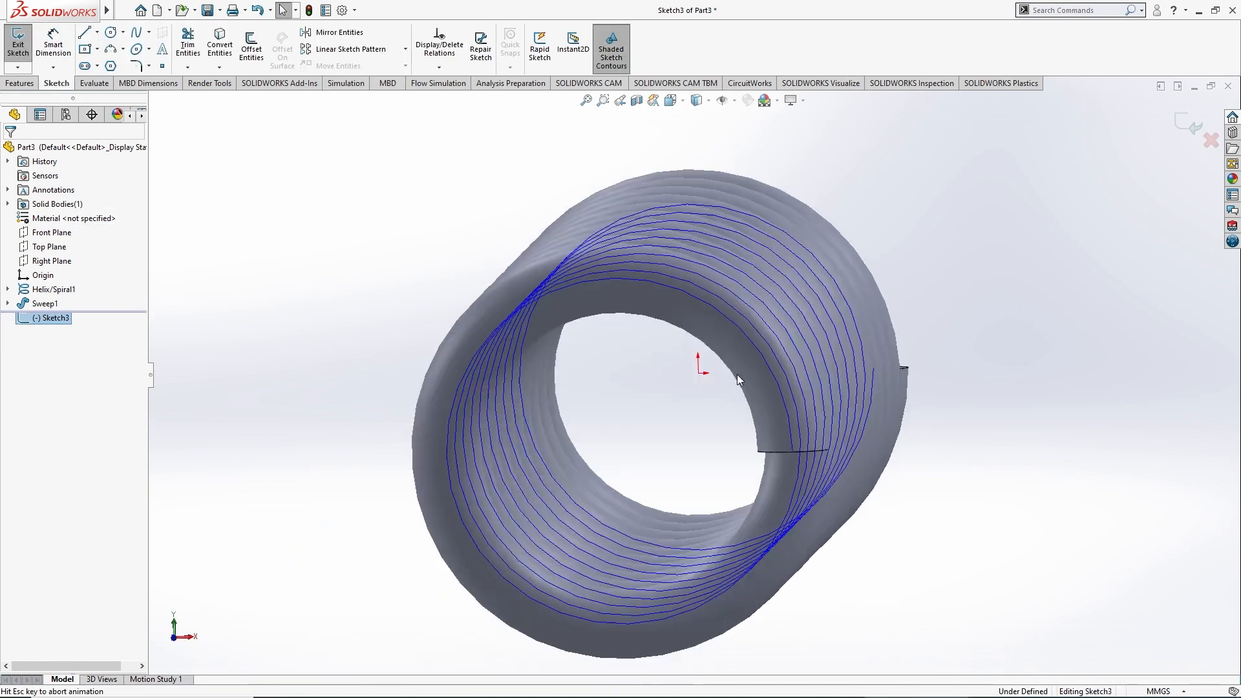
# Sketch a center rectangle about 15.3 by 12.8 mm on the origin, enclosing the spring's outline
pyautogui.click(85, 48)
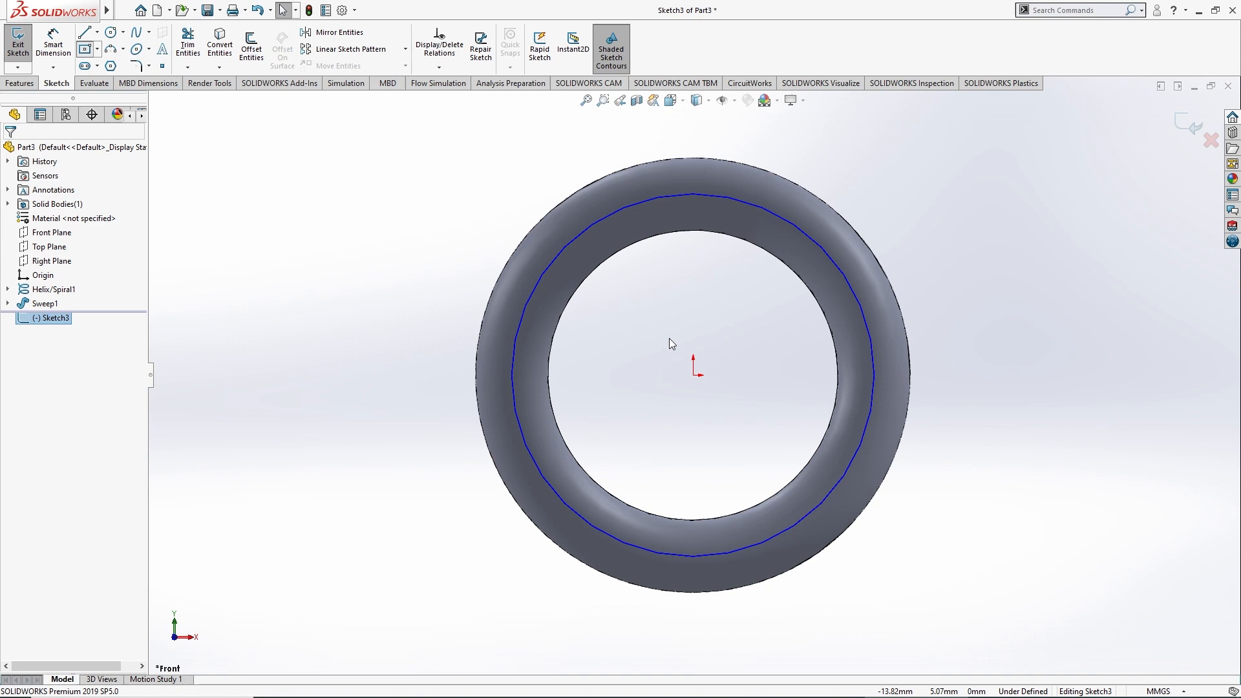
pyautogui.click(693, 374)
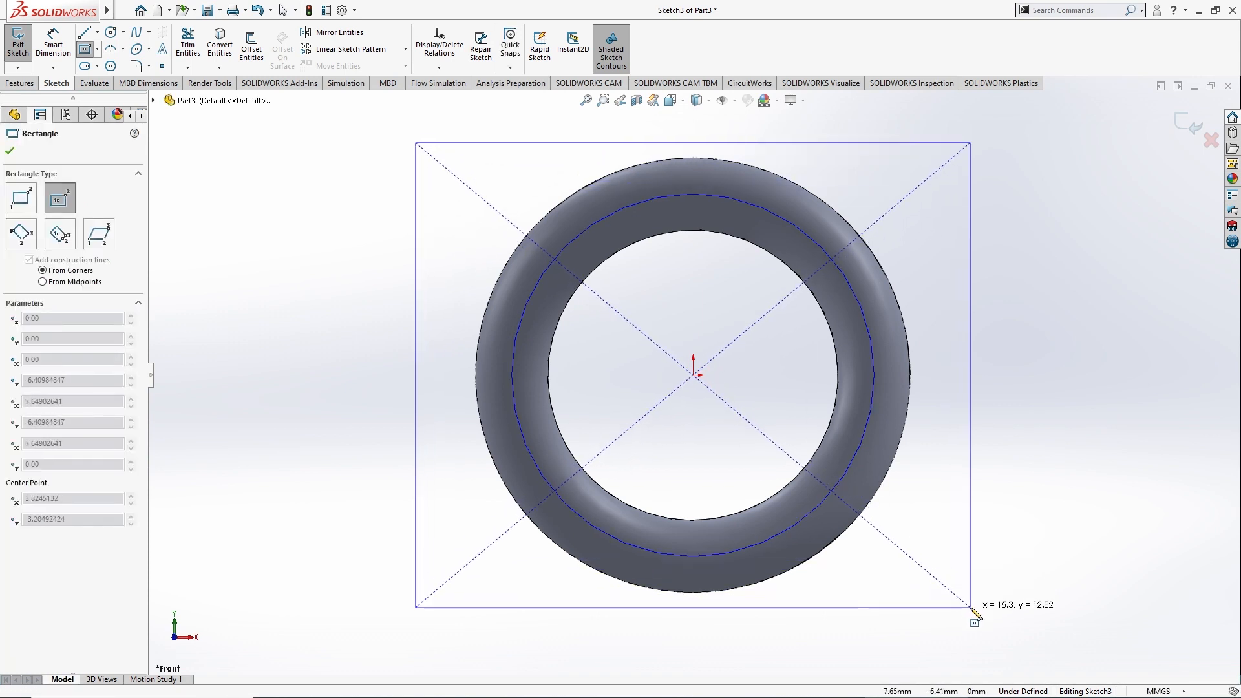
pyautogui.click(971, 607)
pyautogui.rightClick(265, 290)
pyautogui.click(298, 298)
pyautogui.rightClick(268, 290)
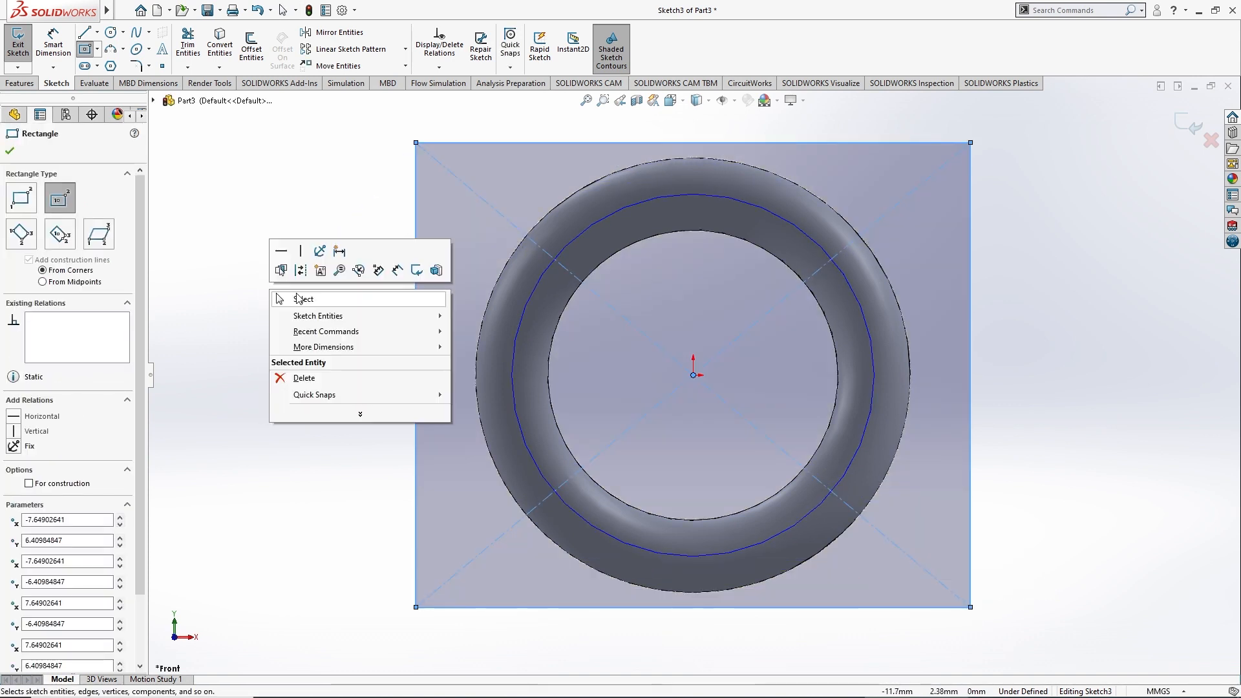
pyautogui.click(302, 298)
# Dimension the rectangle's vertical side and set its height to 15 mm
pyautogui.click(53, 44)
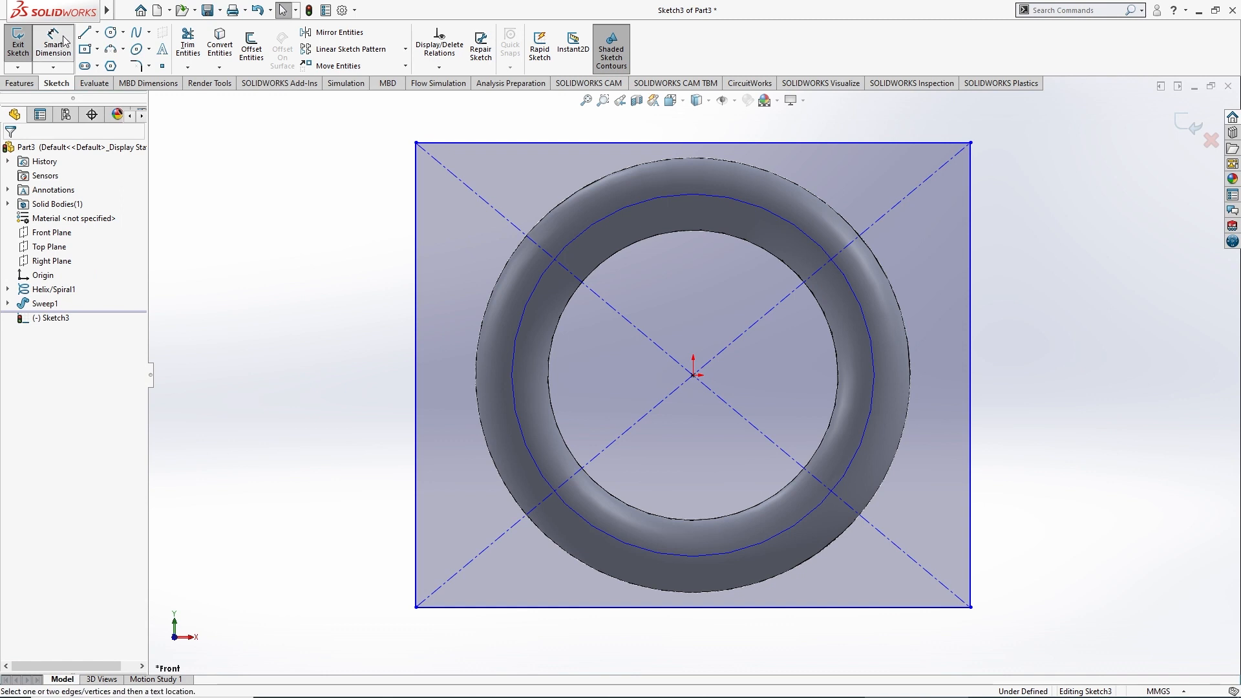
pyautogui.click(416, 289)
pyautogui.click(337, 294)
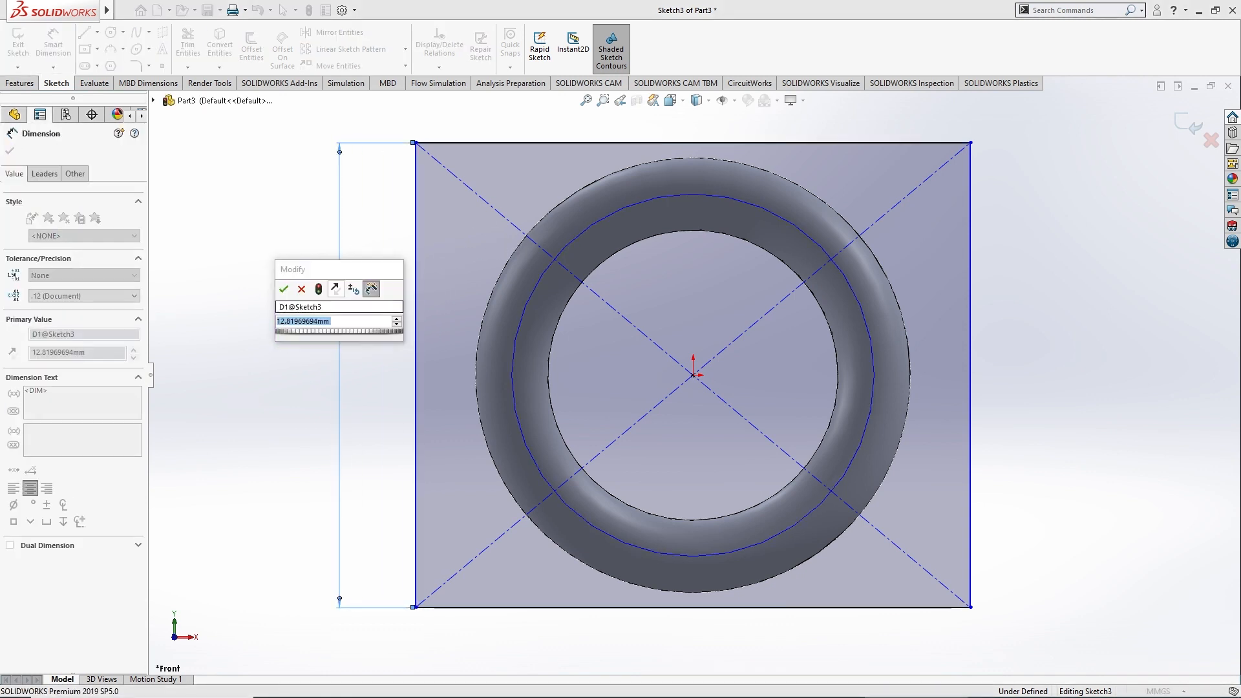
pyautogui.write('15')
pyautogui.press('Return')
pyautogui.press('f')
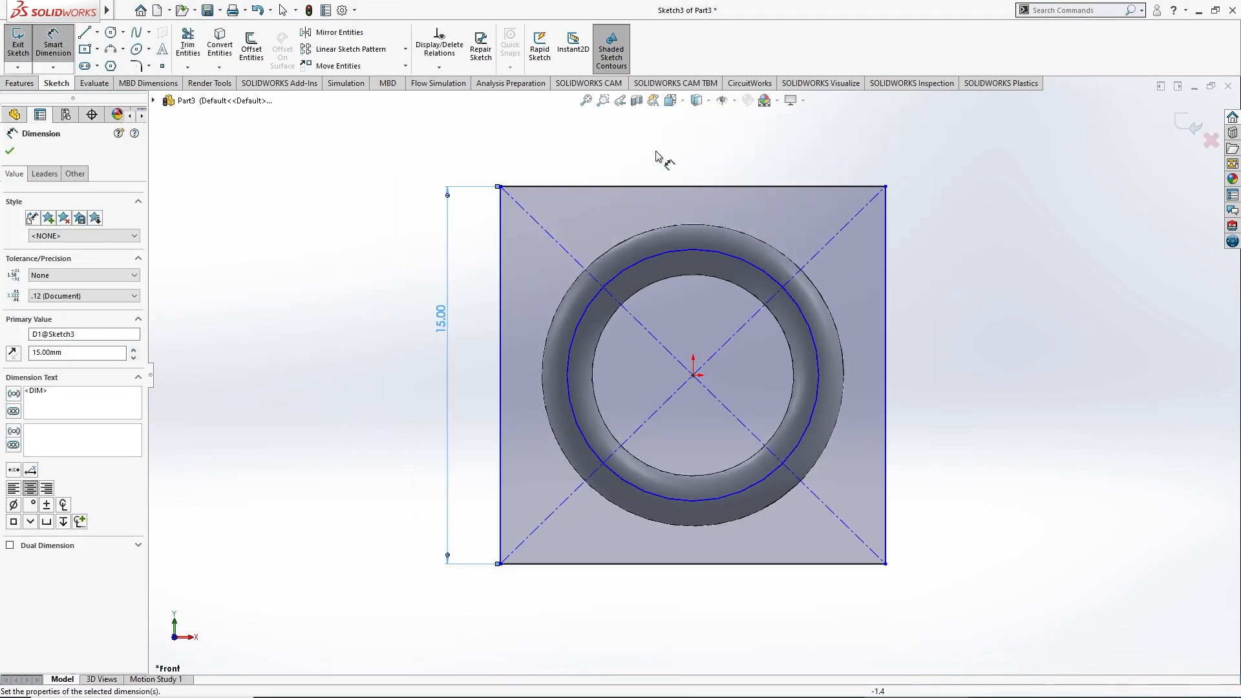
# Dimension the rectangle's upper edge and set its width to 15 mm
pyautogui.click(667, 187)
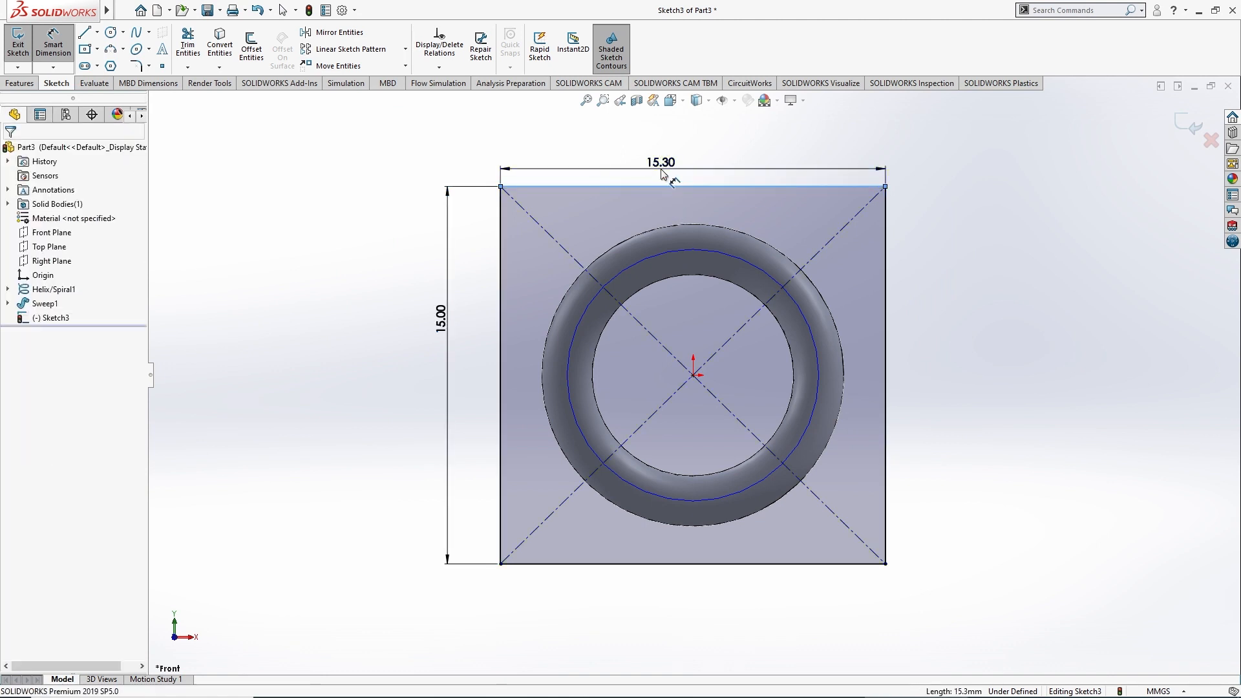
pyautogui.click(675, 169)
pyautogui.write('15.00mm')
pyautogui.press('Return')
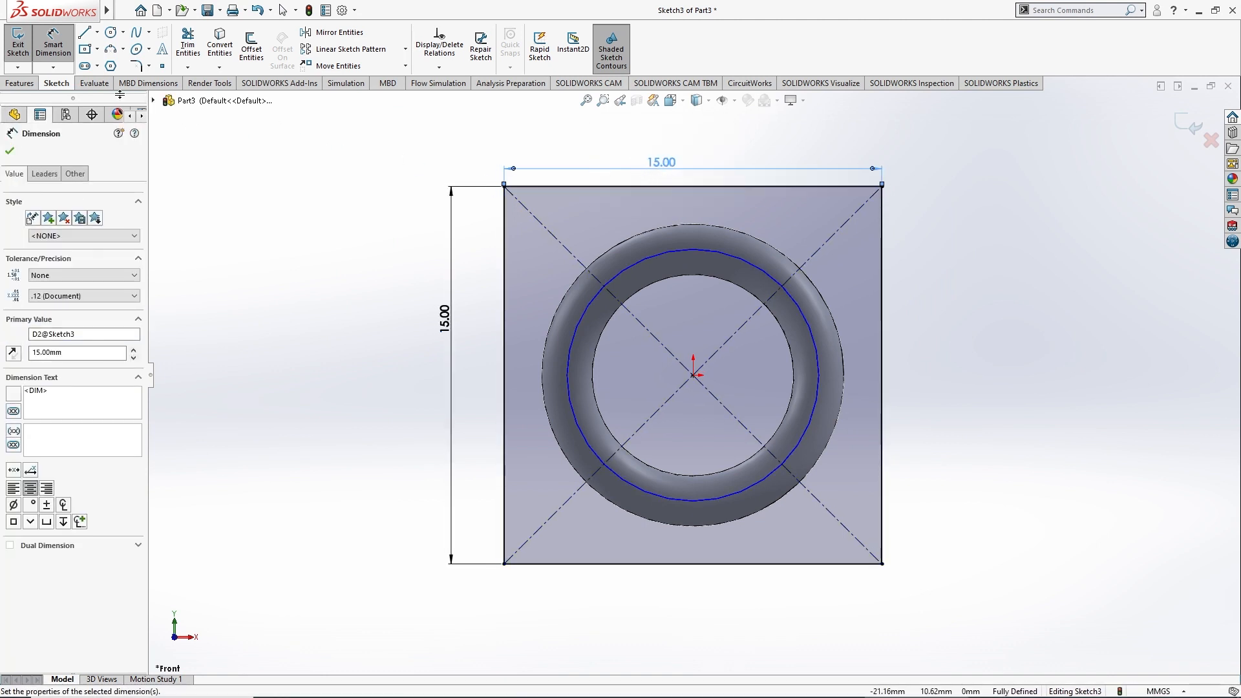
pyautogui.click(55, 51)
# Extrude the 15 mm square as a blind boss 2 mm deep, merged with the spring's end
pyautogui.click(20, 83)
pyautogui.click(23, 45)
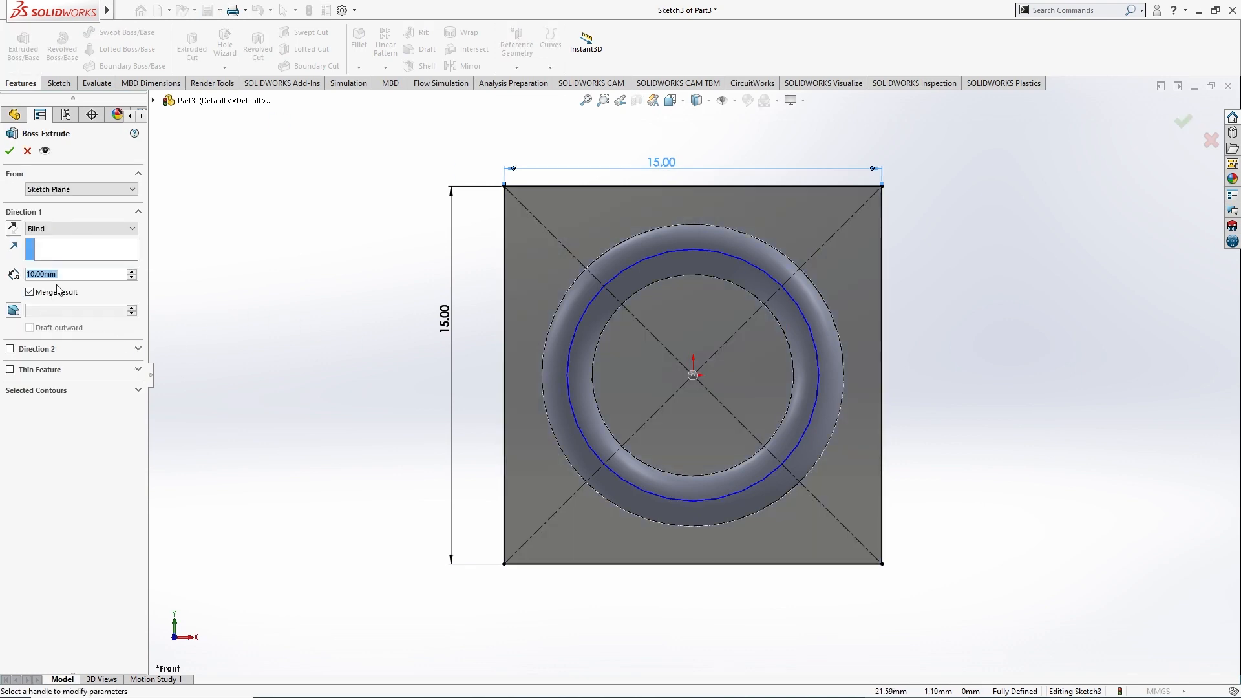
pyautogui.moveTo(884, 362); pyautogui.dragTo(836, 362, button='middle')
pyautogui.scroll(6, 699, 368)
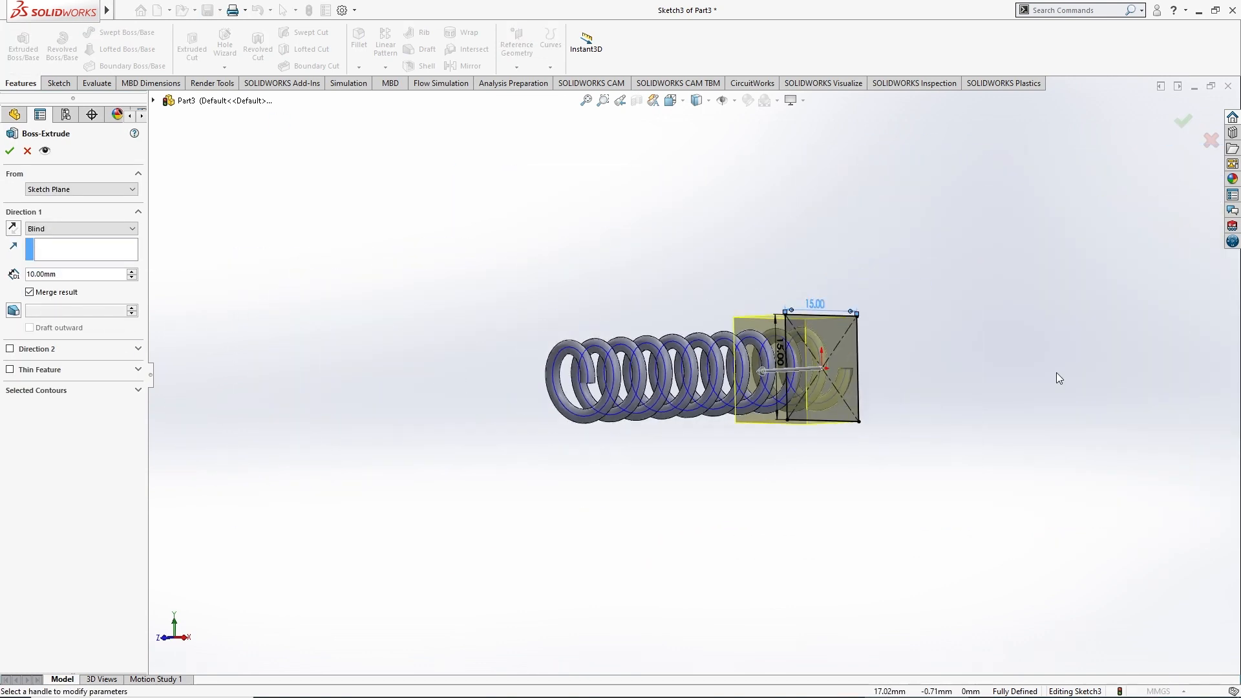
pyautogui.scroll(-5, 671, 377)
pyautogui.moveTo(670, 377)
pyautogui.mouseDown(button='middle')
pyautogui.moveTo(598, 377)
pyautogui.moveTo(614, 378)
pyautogui.mouseUp(button='middle')
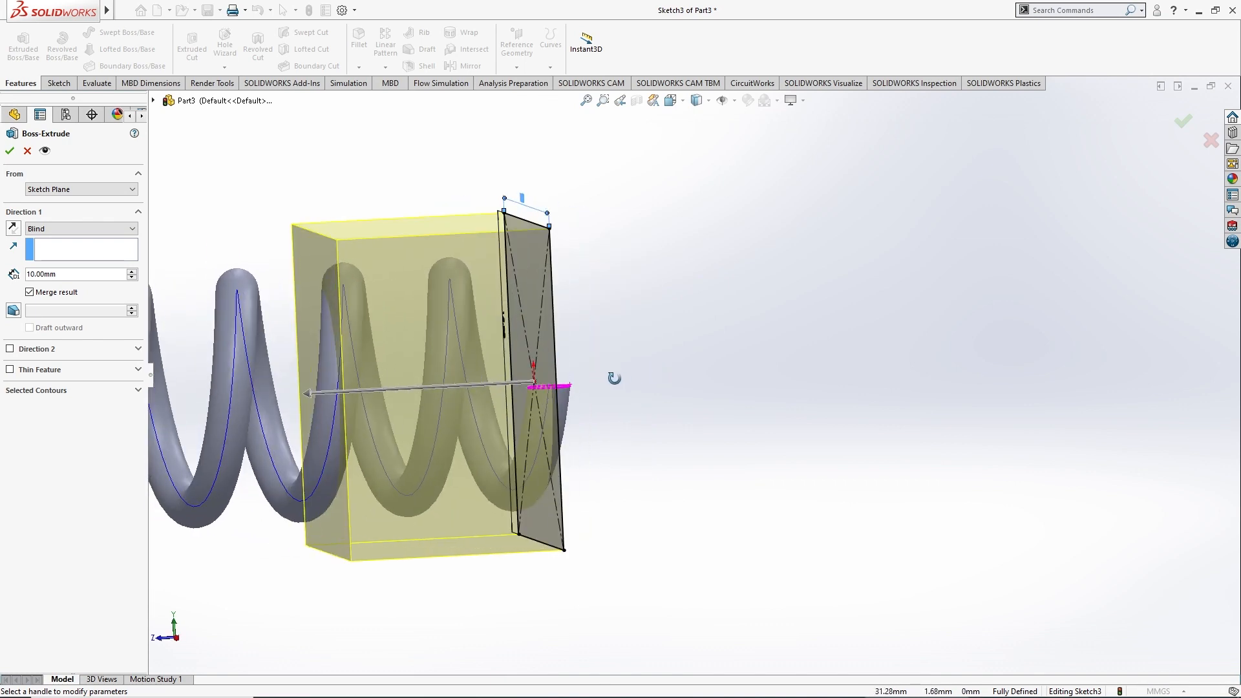
pyautogui.scroll(4, 585, 381)
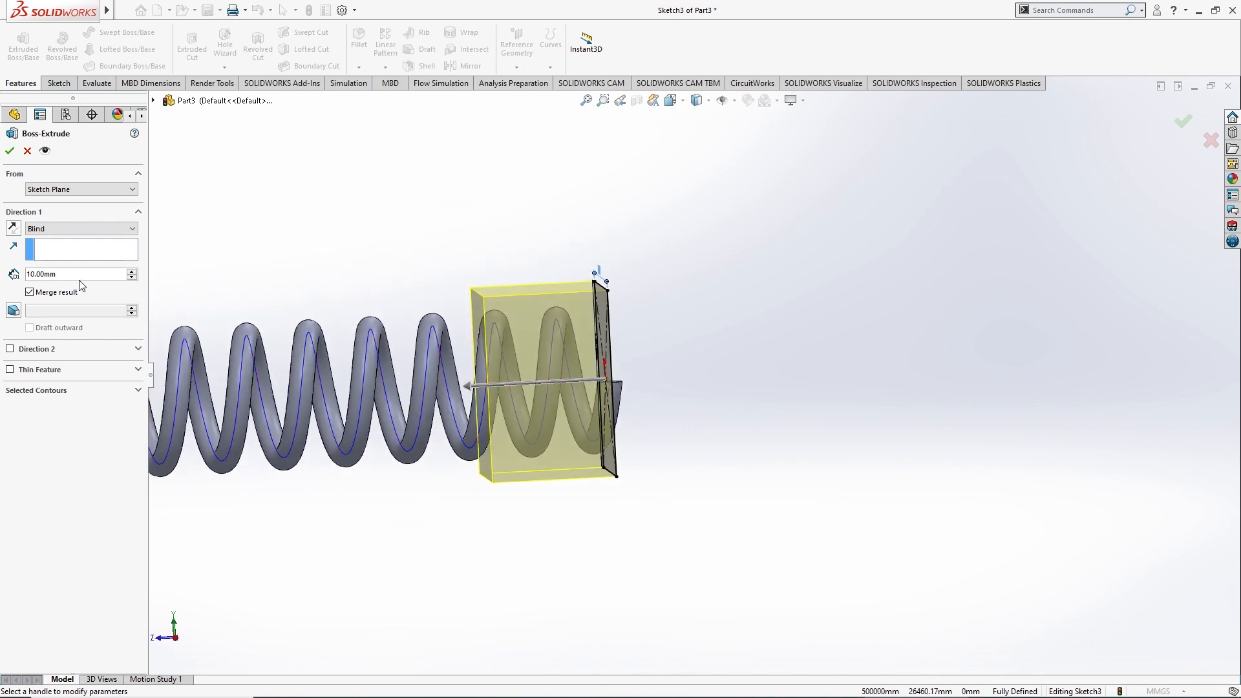
pyautogui.write('2')
pyautogui.press('Return')
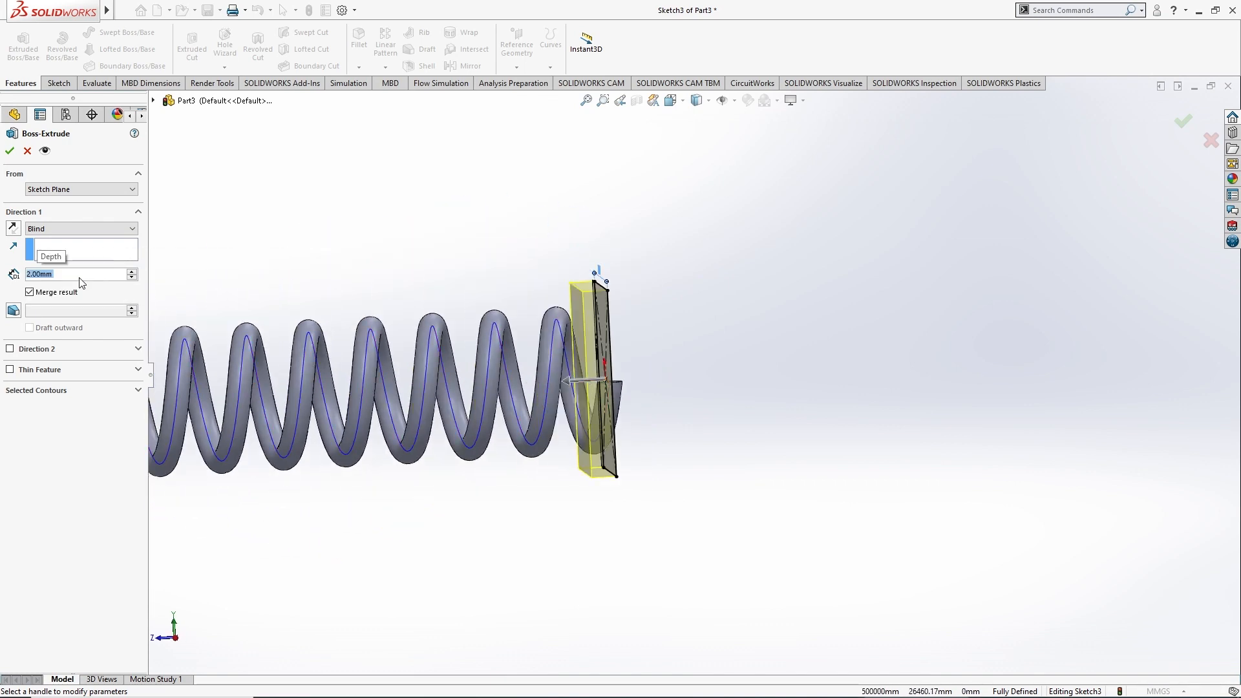
pyautogui.click(9, 151)
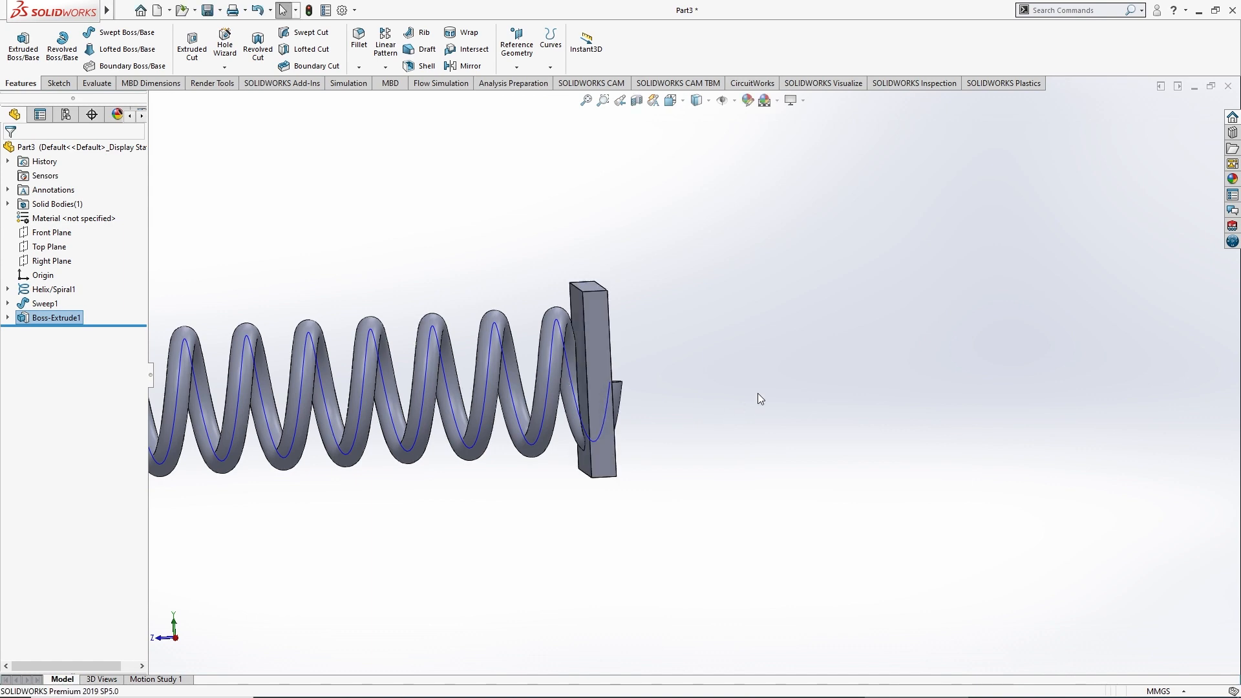
# Open the end plate's extrusion for editing
pyautogui.moveTo(645, 390); pyautogui.dragTo(380, 370, button='middle')
pyautogui.rightClick(55, 323)
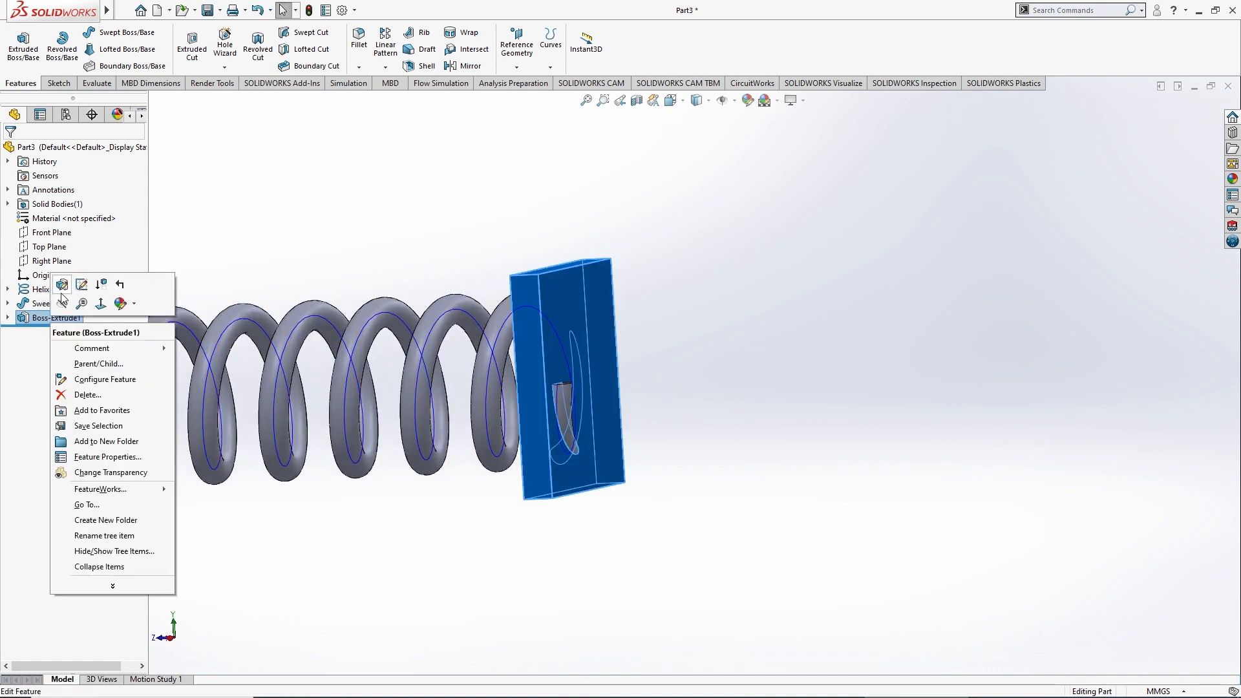
pyautogui.click(62, 291)
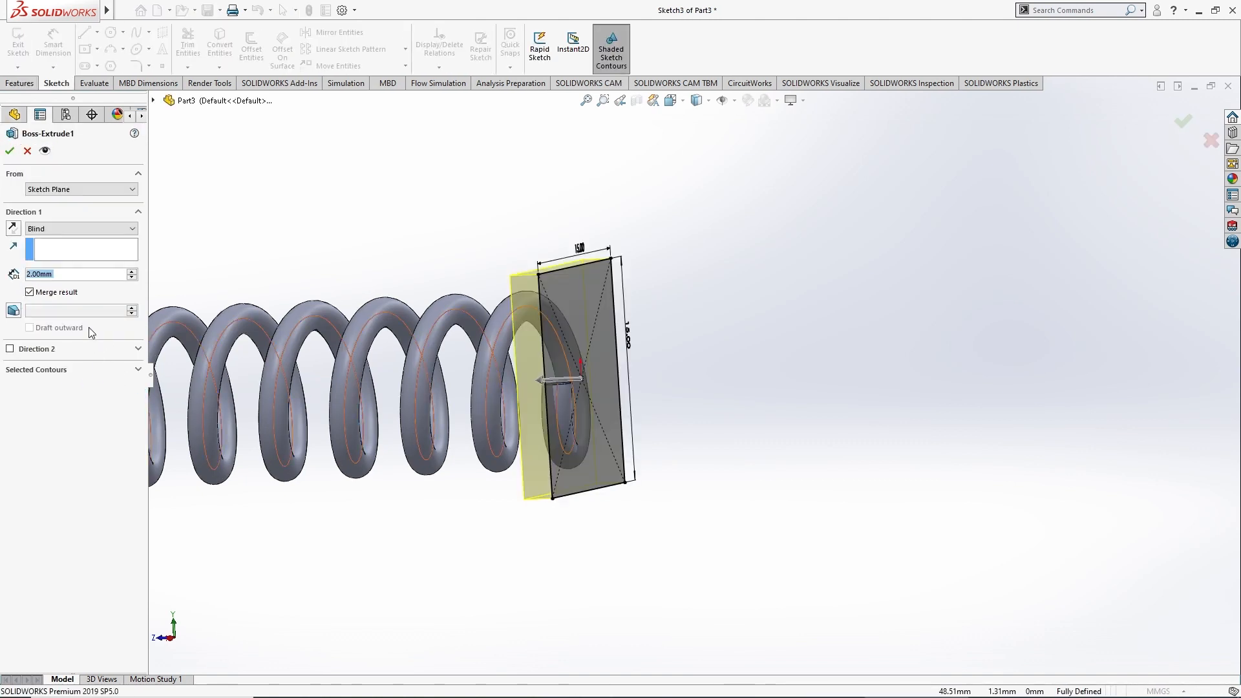
# Try the Through All, Mid Plane and Offset From Surface end conditions on the plate's extrusion, returning to Blind
pyautogui.click(81, 229)
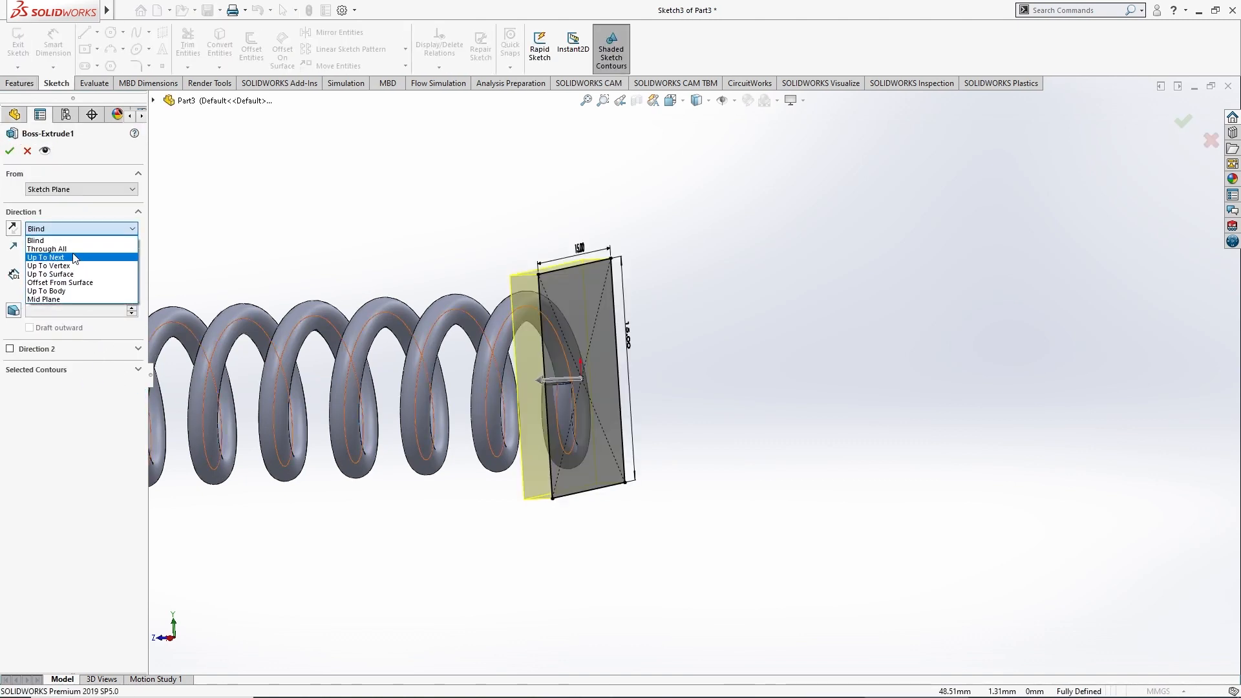
pyautogui.click(74, 249)
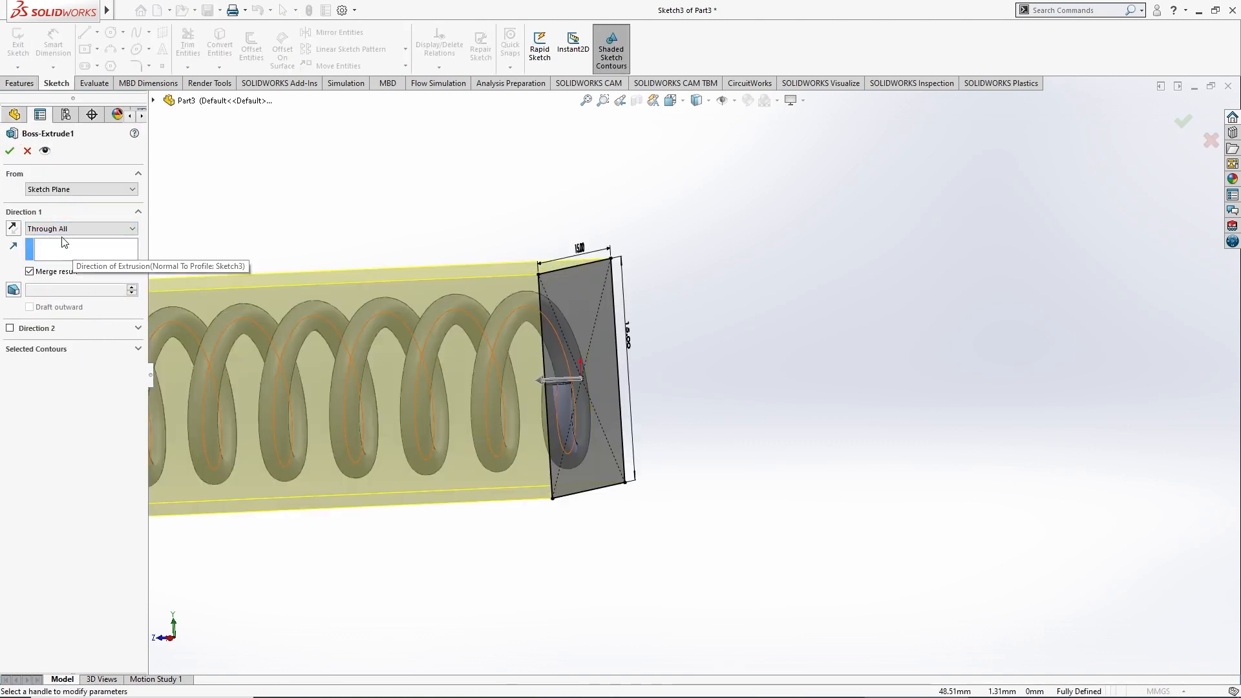
pyautogui.click(74, 229)
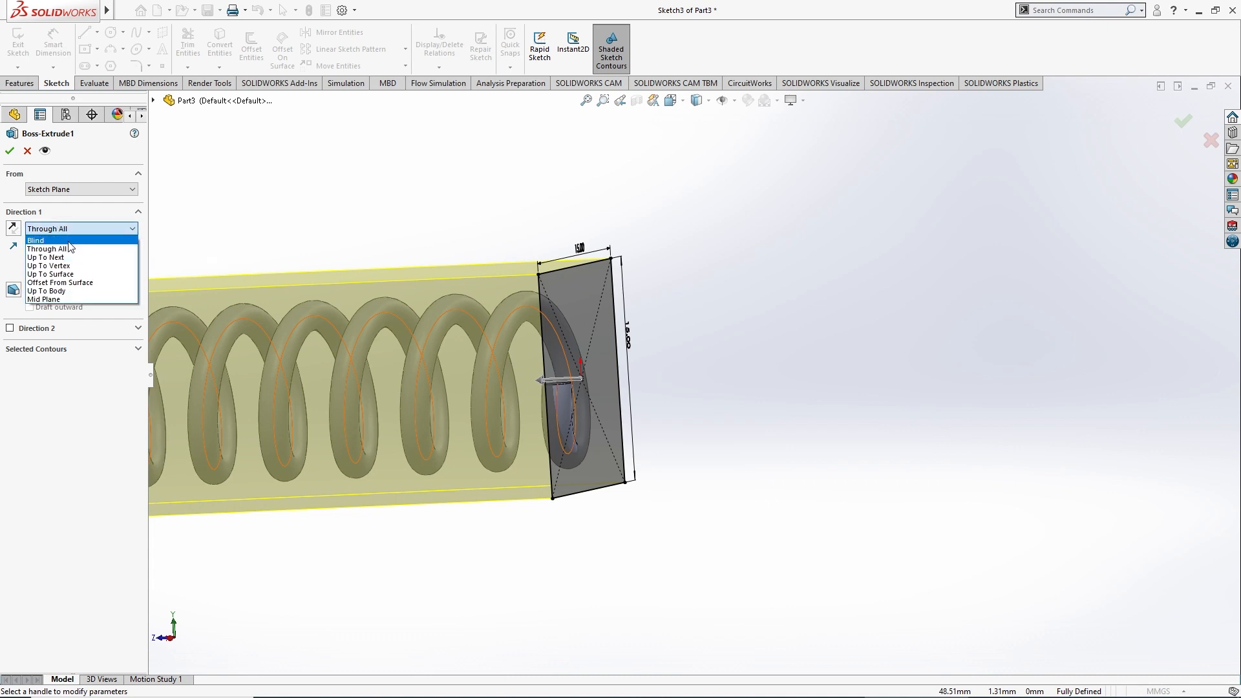
pyautogui.click(66, 300)
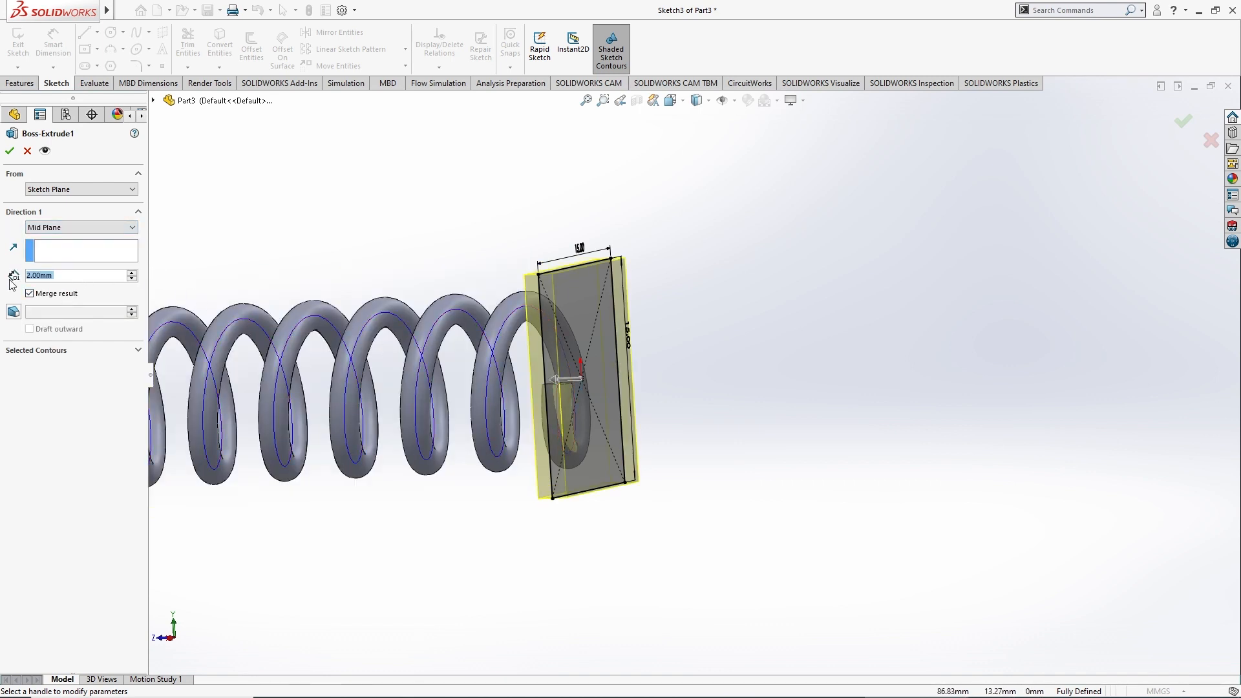
pyautogui.click(54, 231)
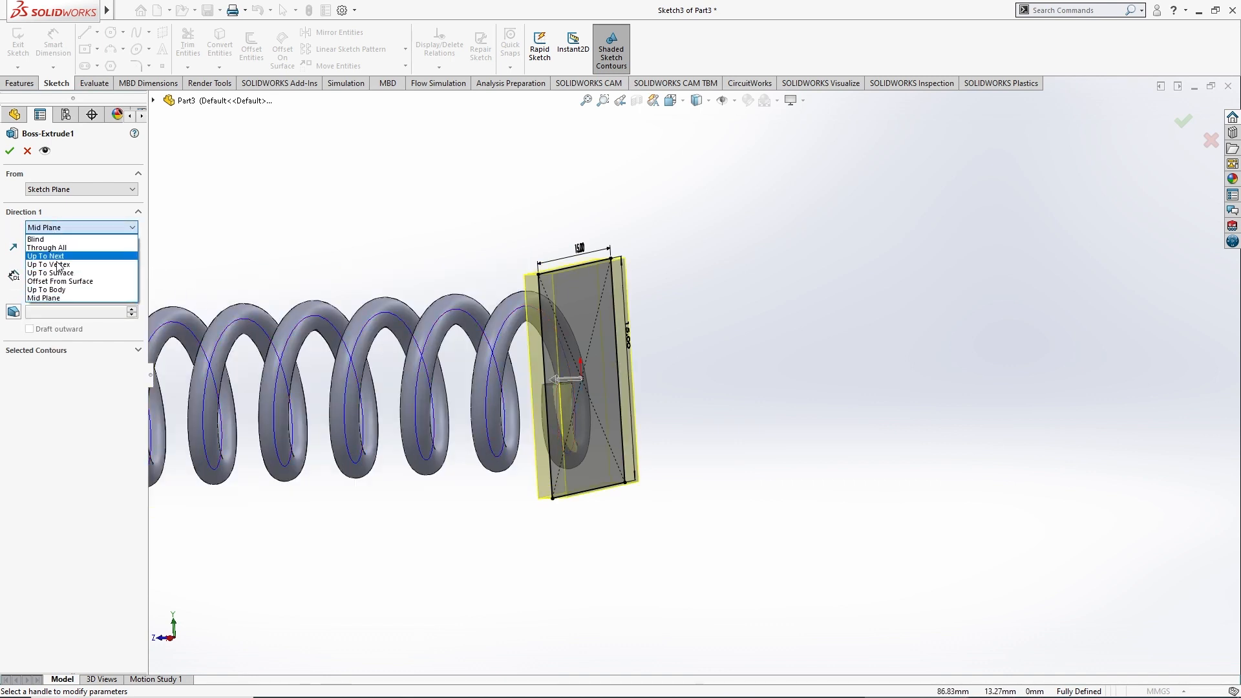
pyautogui.click(77, 287)
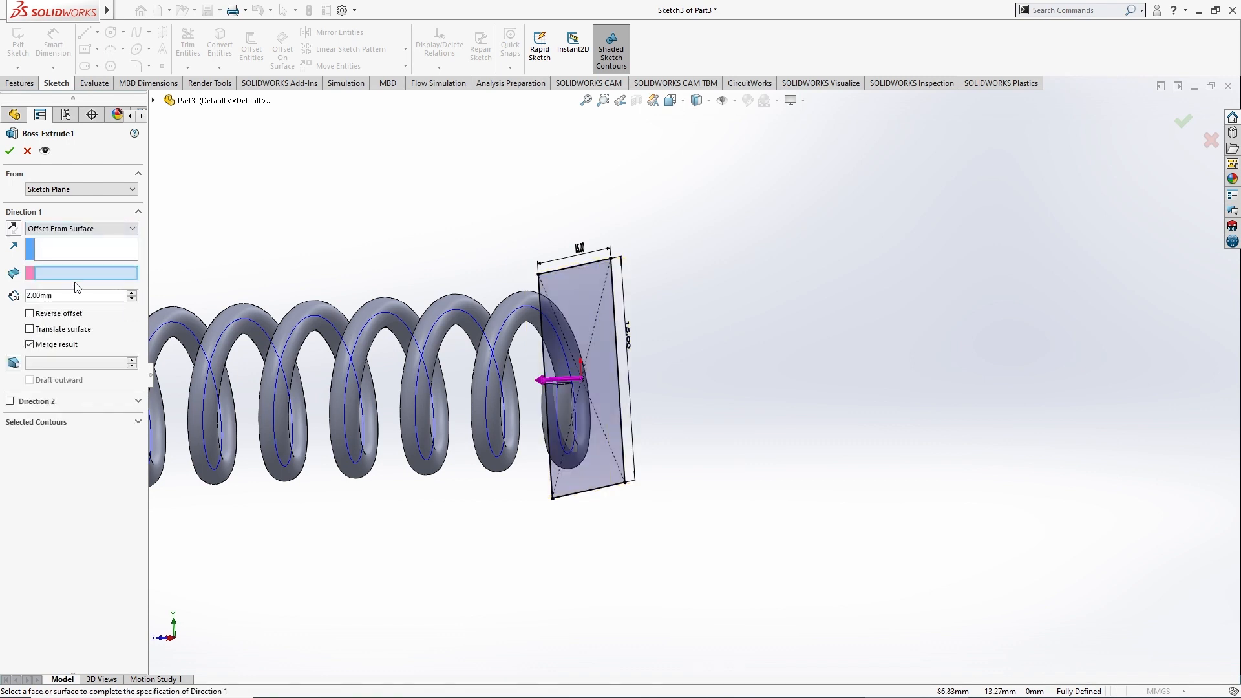
pyautogui.click(64, 229)
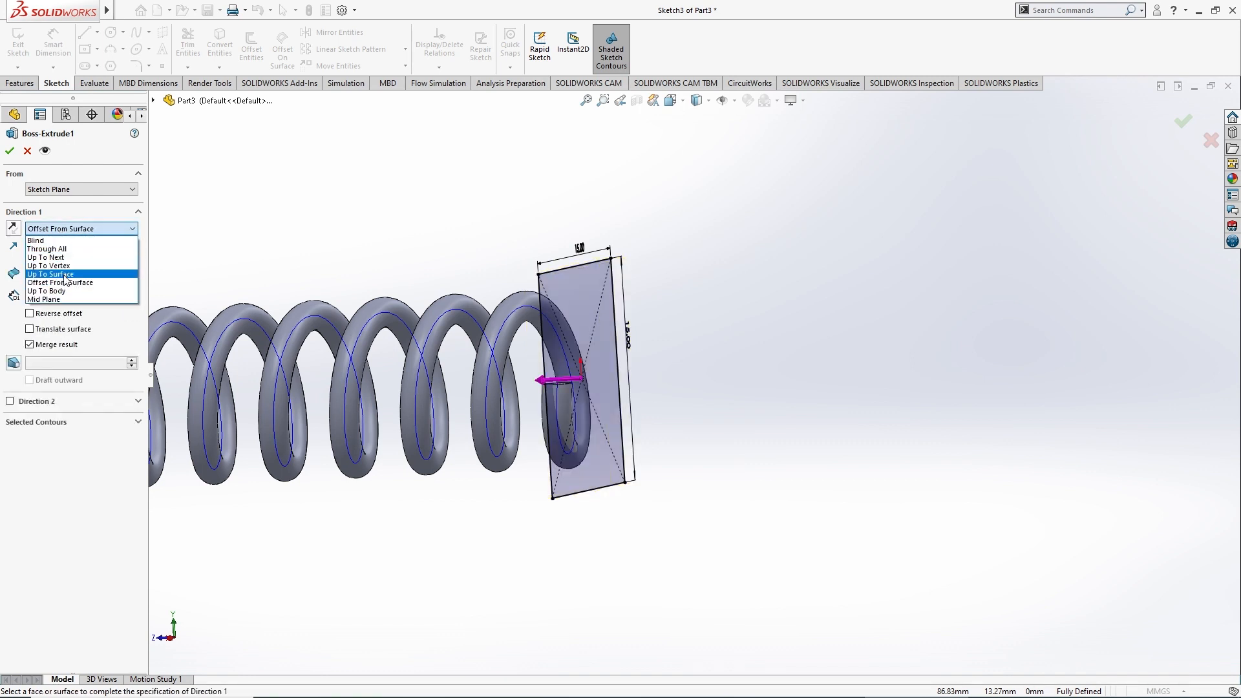
pyautogui.click(38, 241)
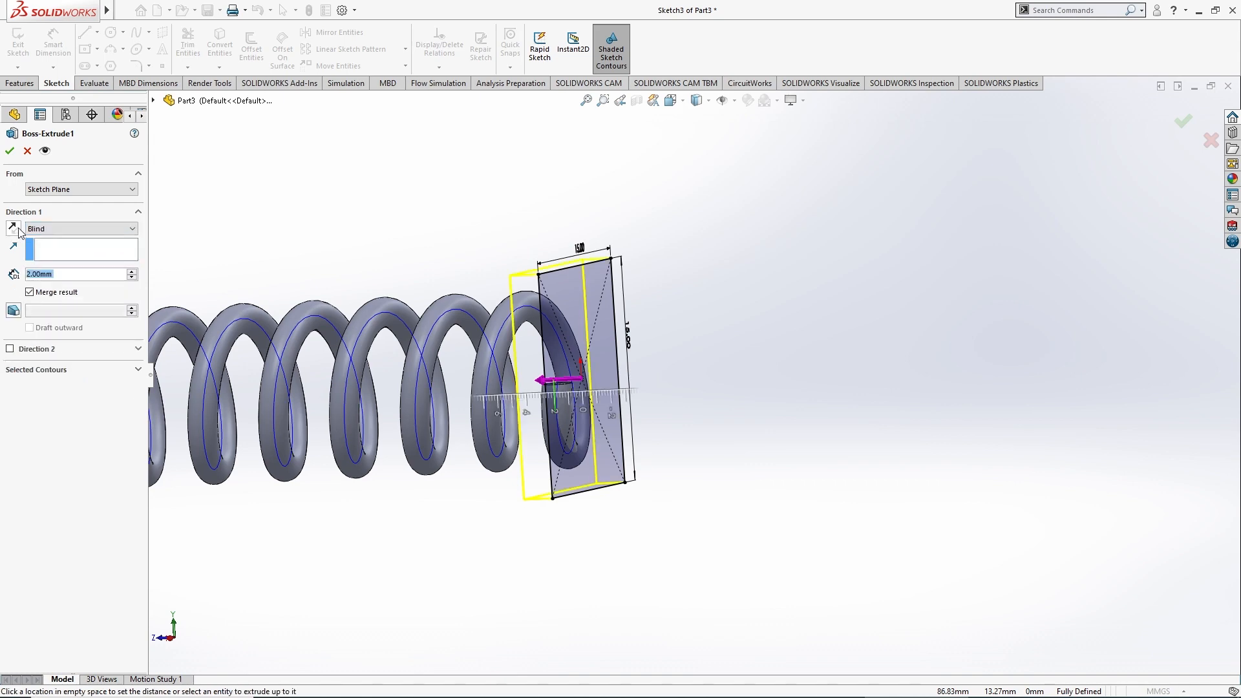
# Reverse the plate's 2 mm blind extrusion so it extends away from the spring's coils
pyautogui.click(19, 233)
pyautogui.scroll(3, 692, 369)
pyautogui.scroll(-3, 482, 336)
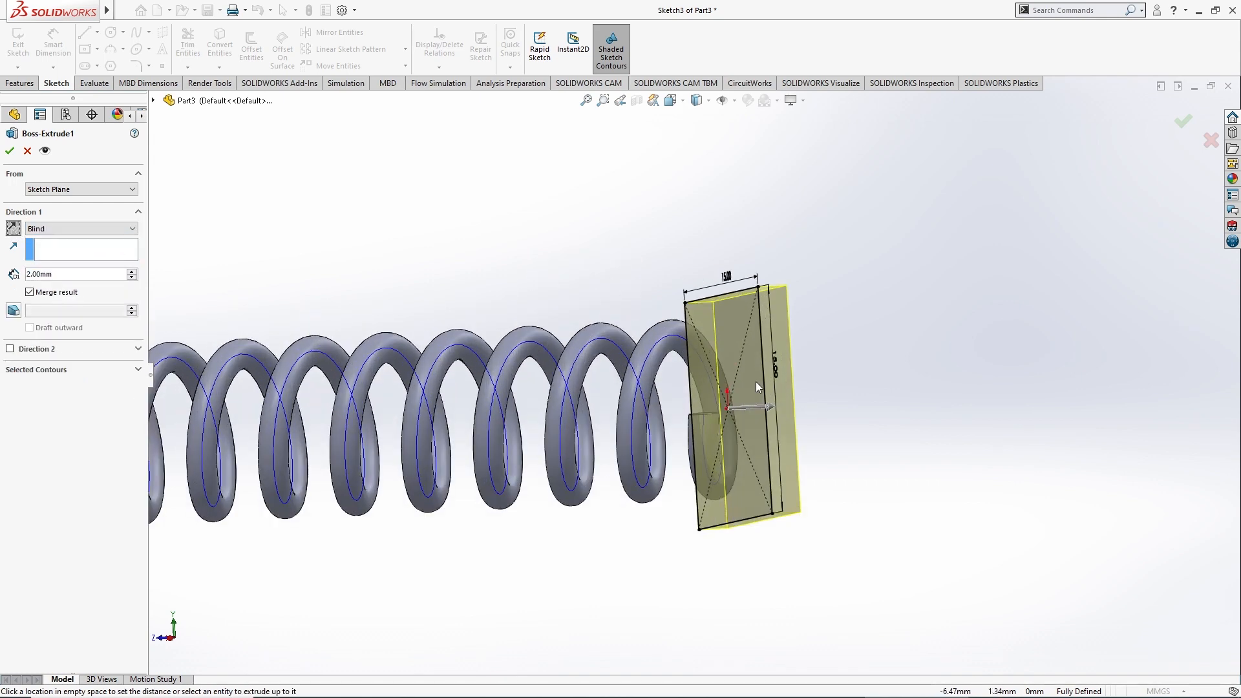
pyautogui.scroll(-1, 755, 381)
pyautogui.moveTo(755, 381); pyautogui.dragTo(781, 388, button='middle')
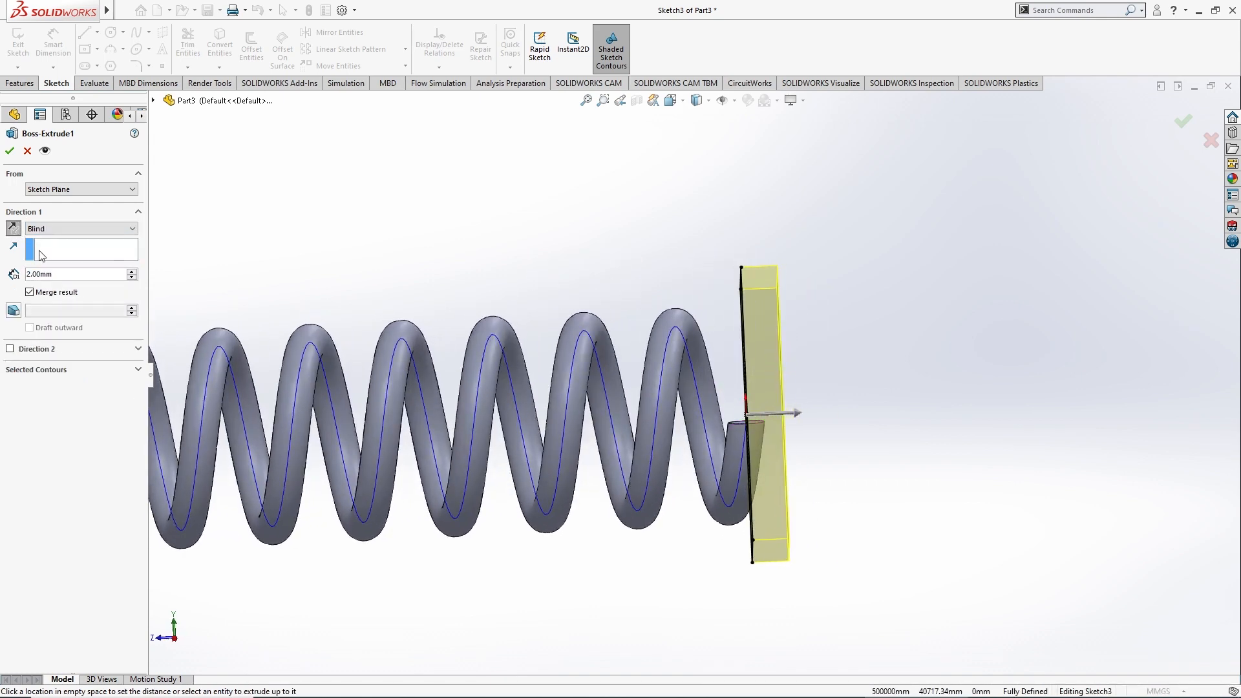
pyautogui.click(11, 149)
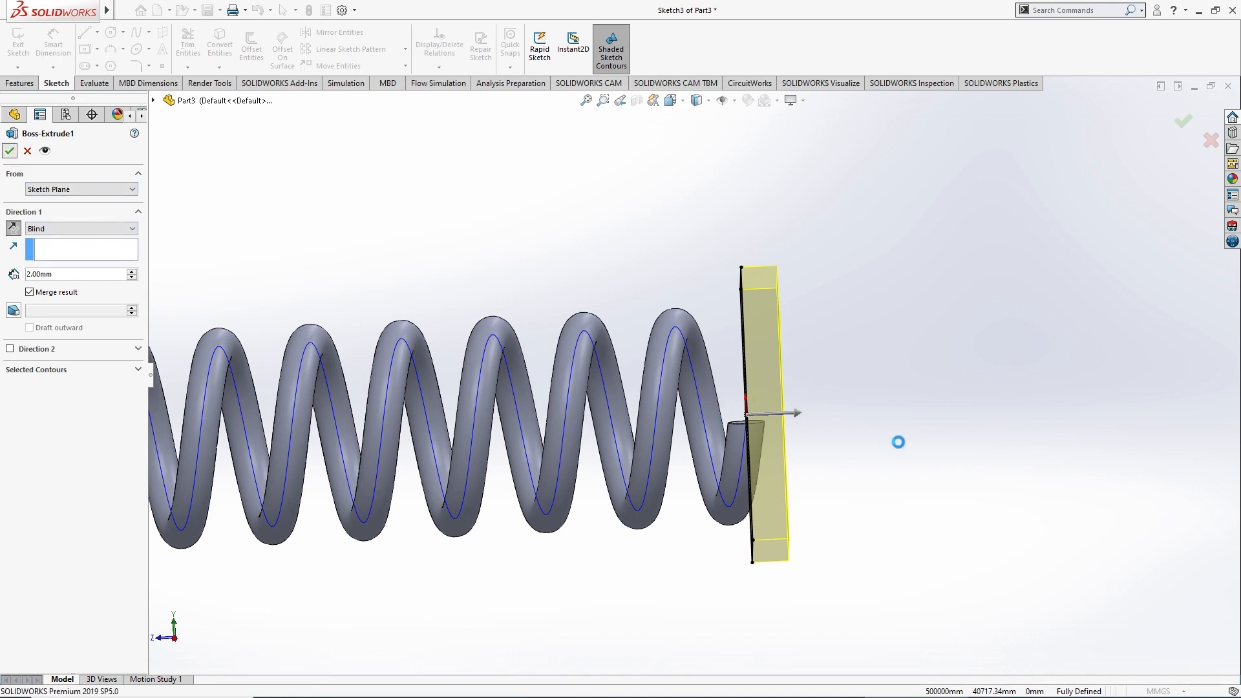
# Create a reference plane offset 50 mm from the Front Plane at the spring's free end
pyautogui.moveTo(898, 442); pyautogui.dragTo(304, 363, button='middle')
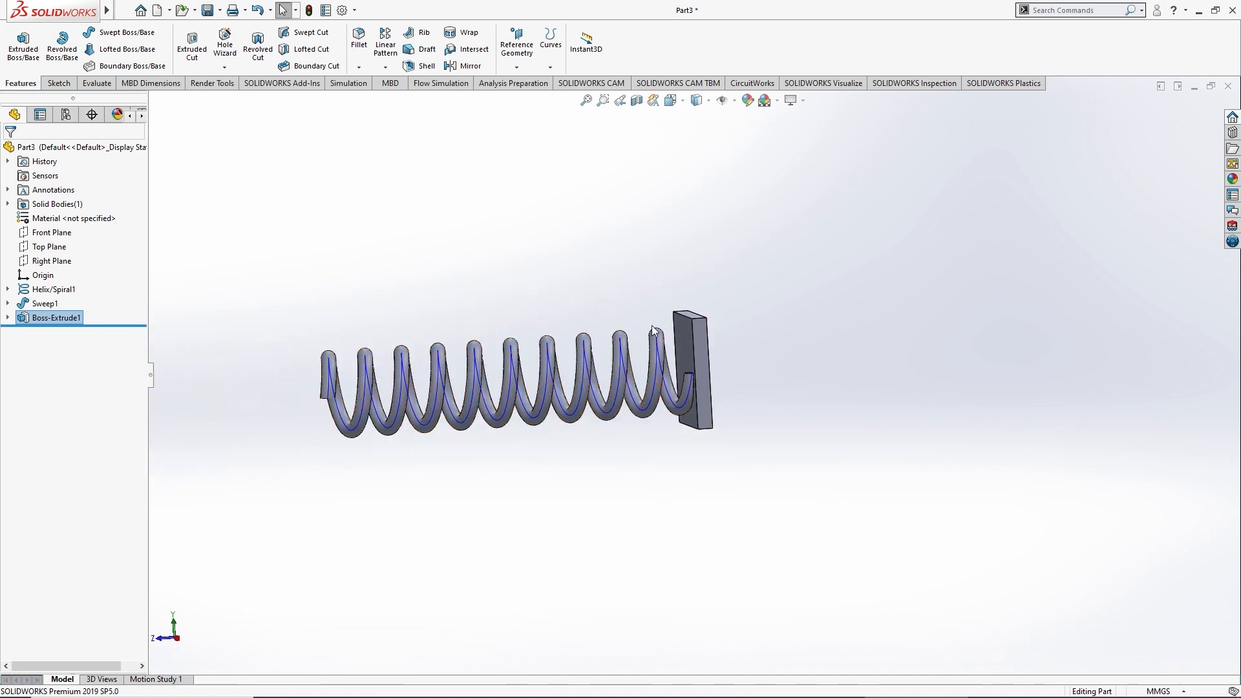
pyautogui.scroll(-3, 785, 342)
pyautogui.scroll(3, 535, 411)
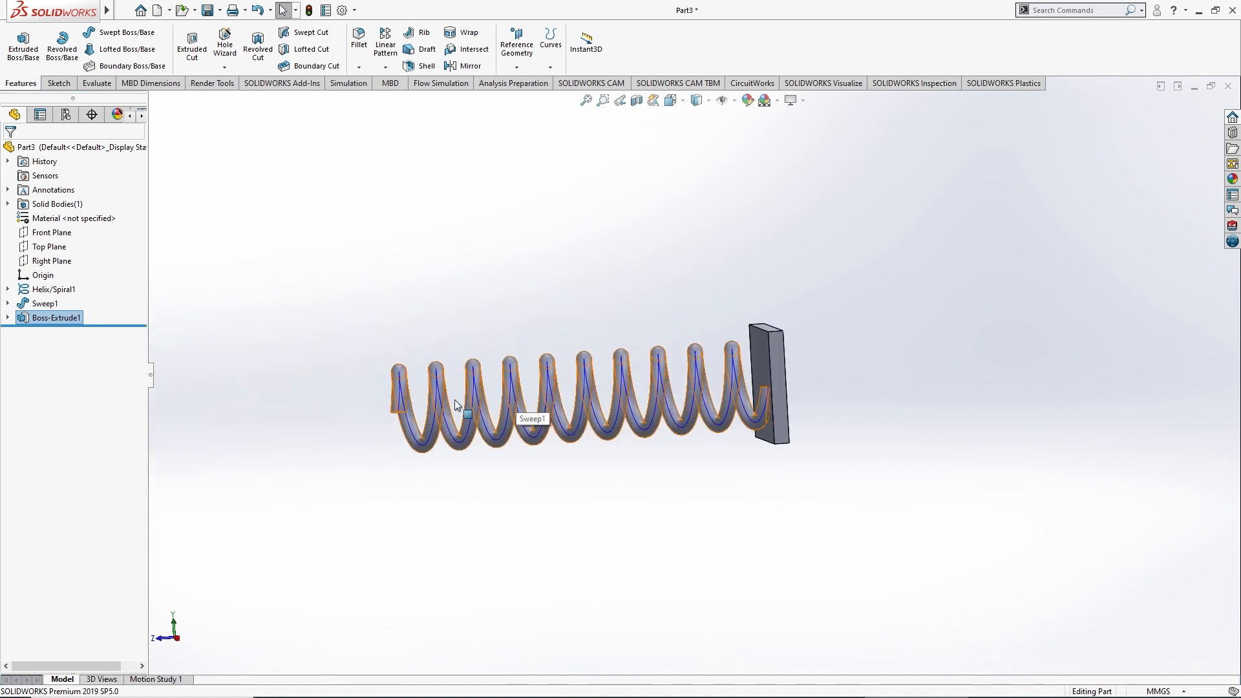
pyautogui.scroll(-4, 552, 405)
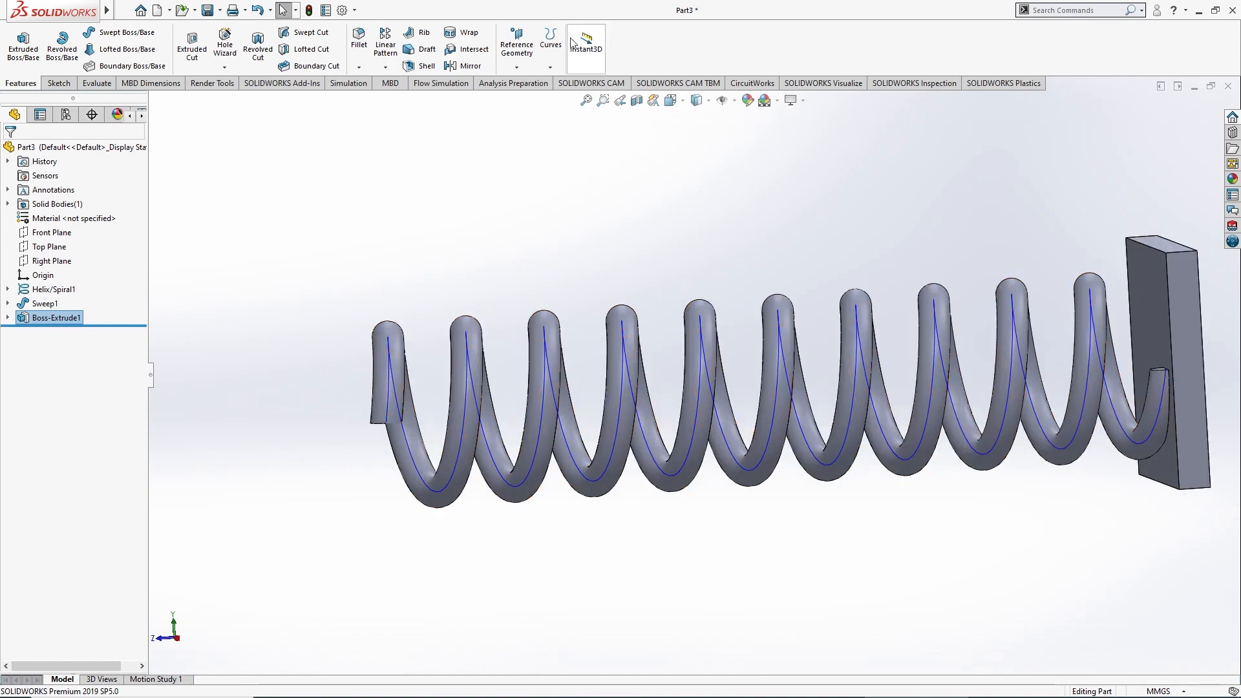
pyautogui.click(516, 67)
pyautogui.click(525, 83)
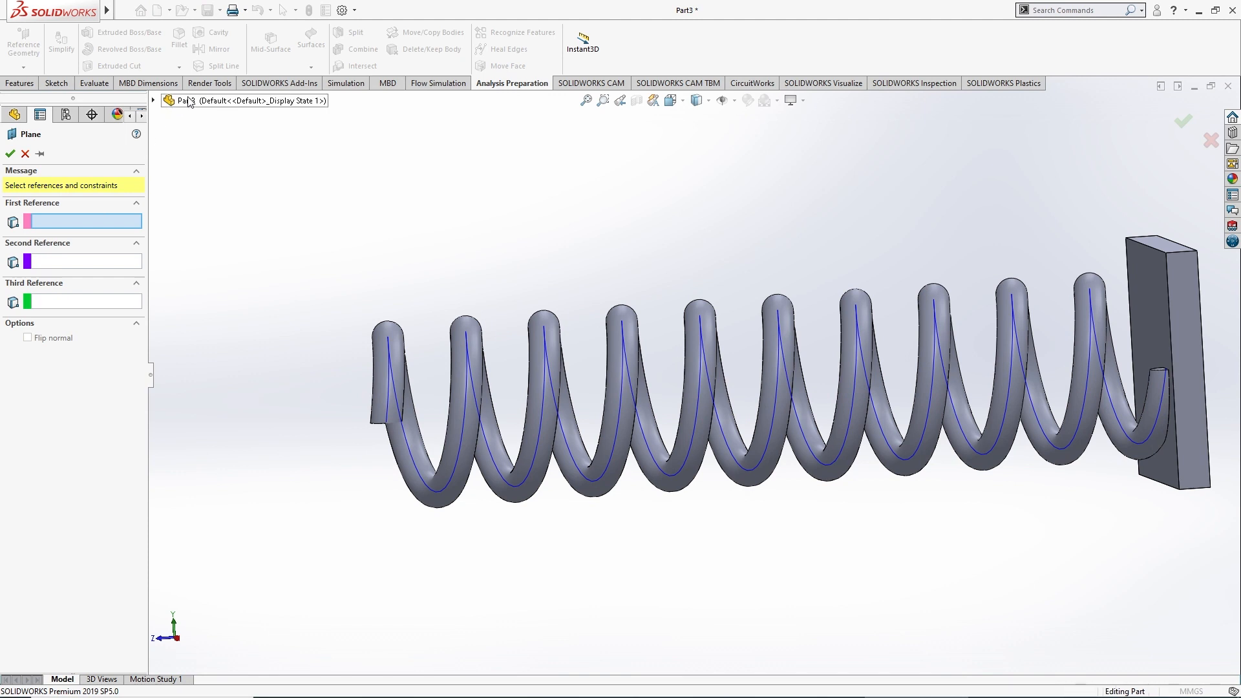
pyautogui.click(154, 100)
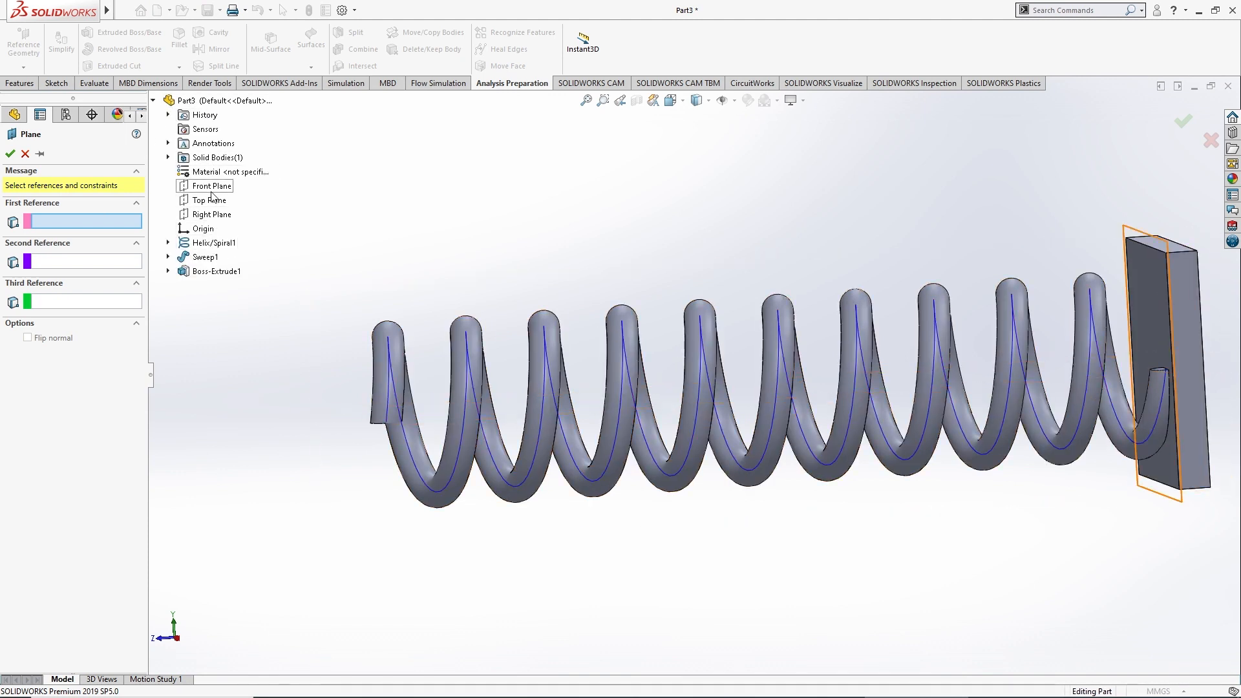
pyautogui.click(212, 187)
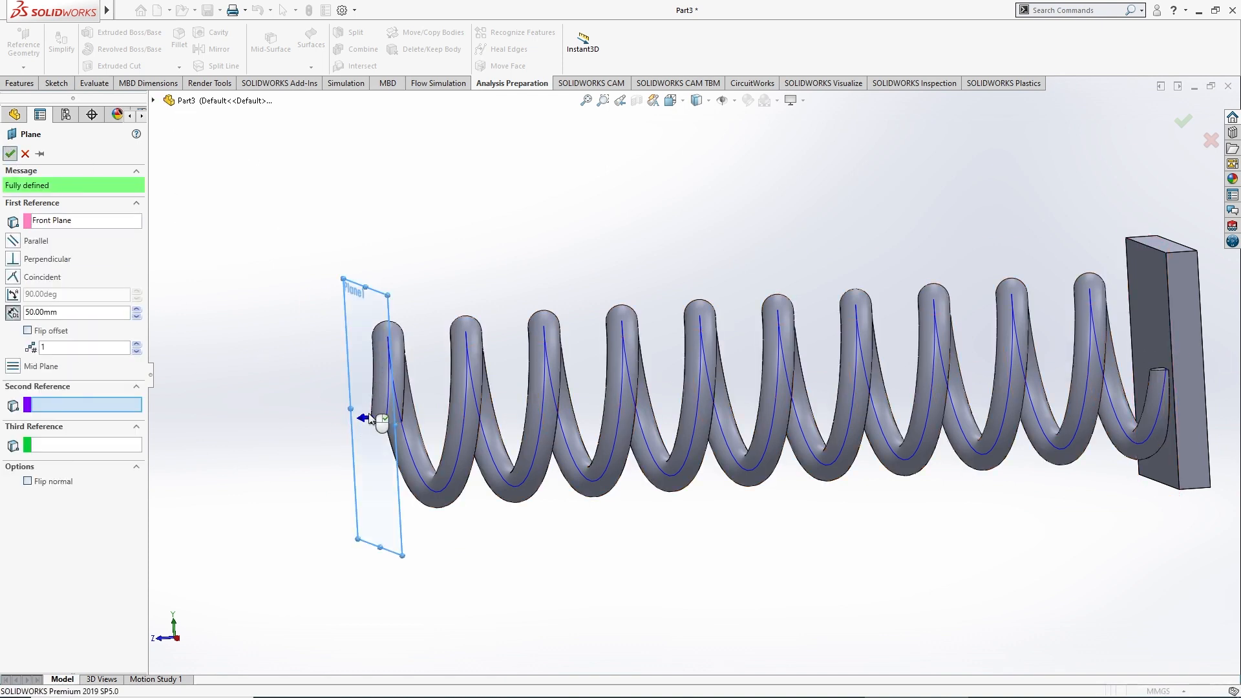
pyautogui.press('Return')
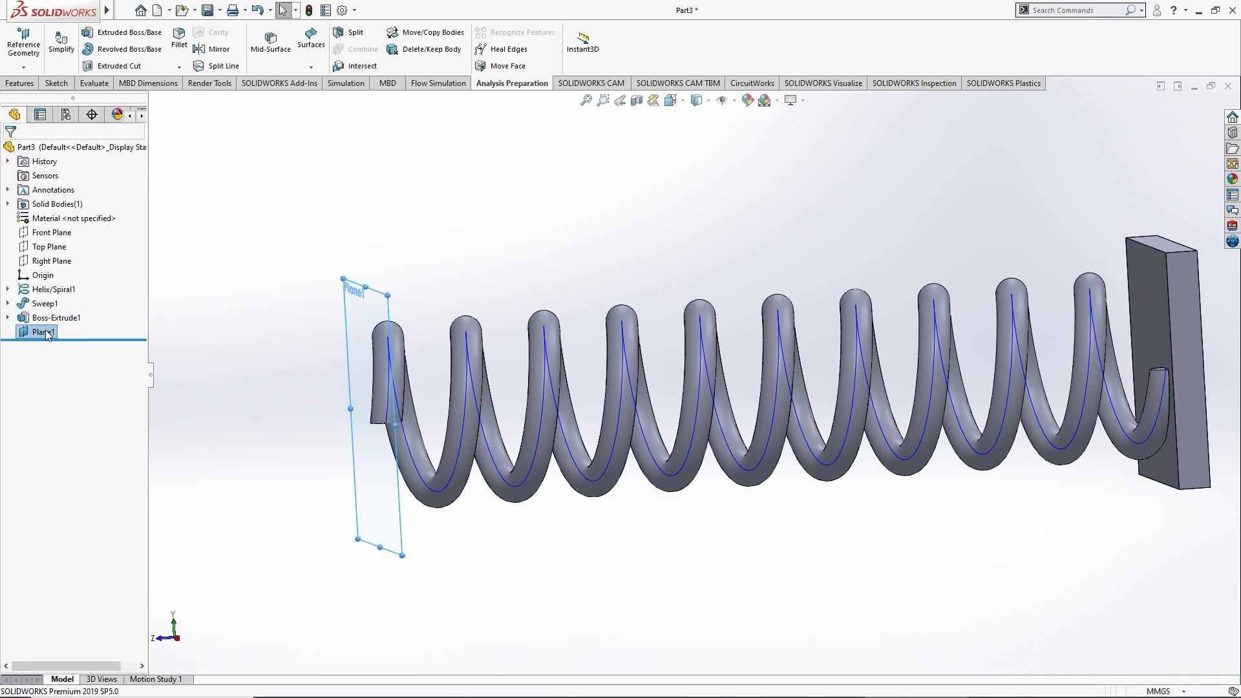
# Start a sketch on the offset plane at the spring's free end and orient the view normal to it
pyautogui.rightClick(47, 333)
pyautogui.click(64, 288)
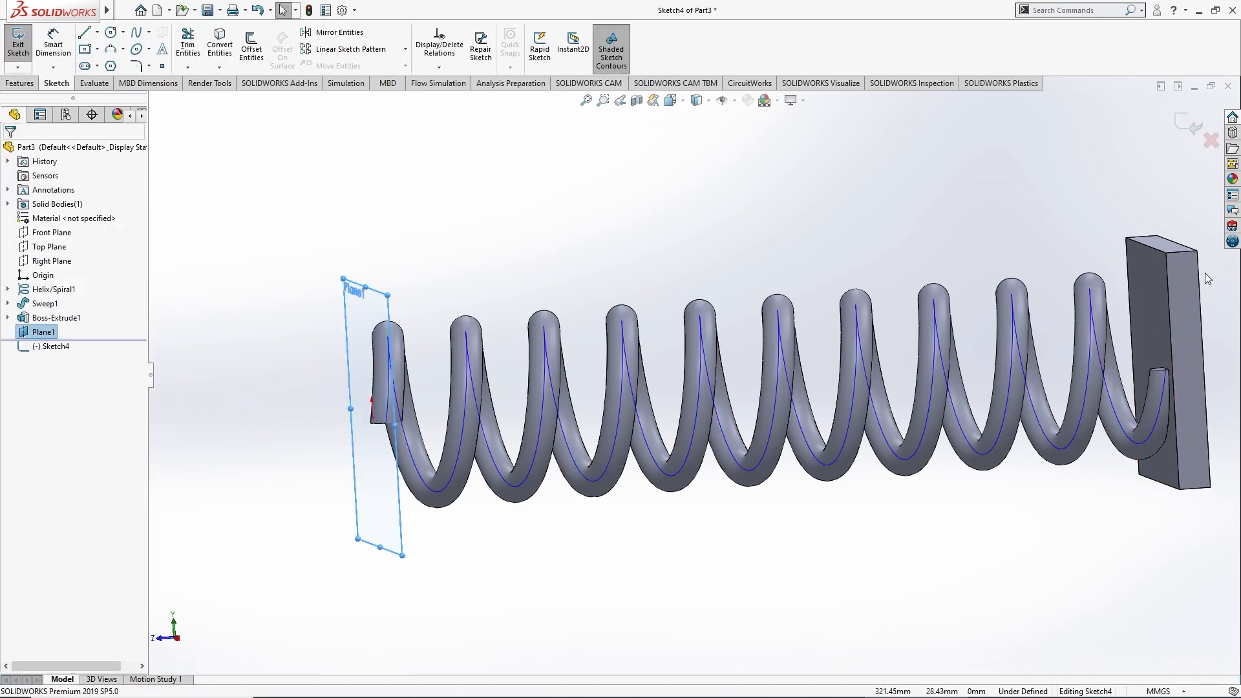
pyautogui.click(68, 346)
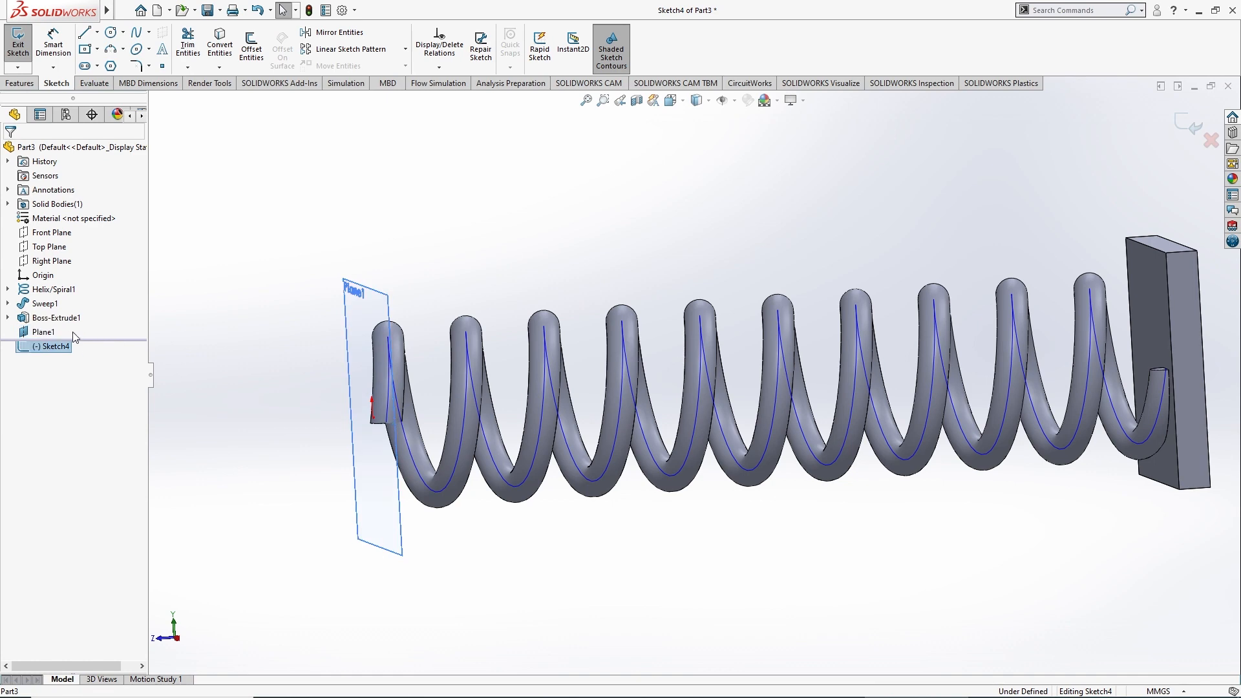
pyautogui.rightClick(64, 349)
pyautogui.click(93, 333)
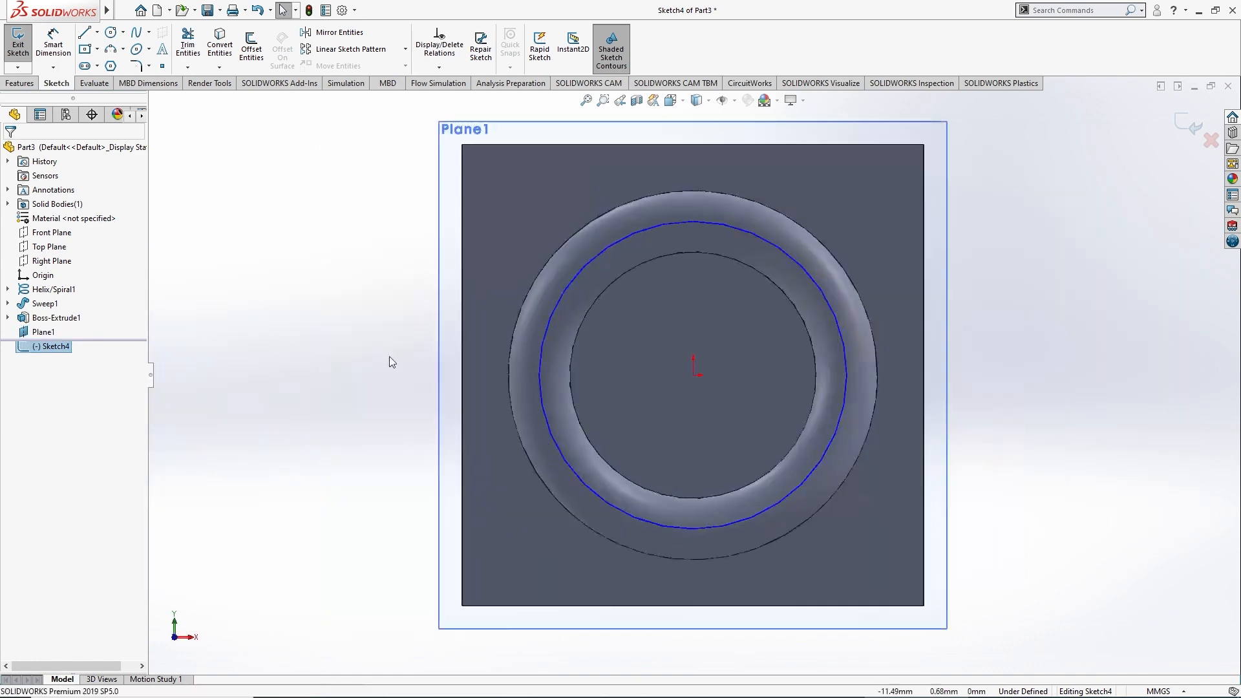
# Sketch a center rectangle about 23.3 by 10.7 mm, centred on the origin of the offset plane
pyautogui.click(85, 49)
pyautogui.click(693, 375)
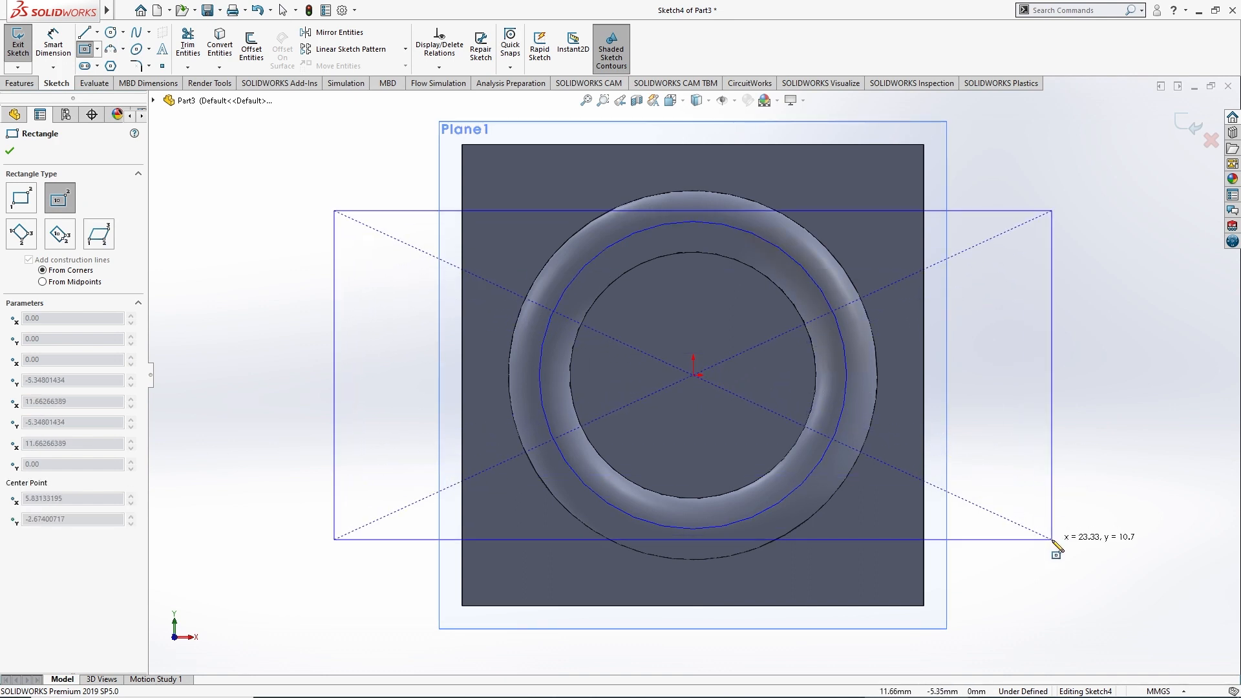
pyautogui.click(1052, 539)
pyautogui.rightClick(1183, 412)
pyautogui.click(1183, 414)
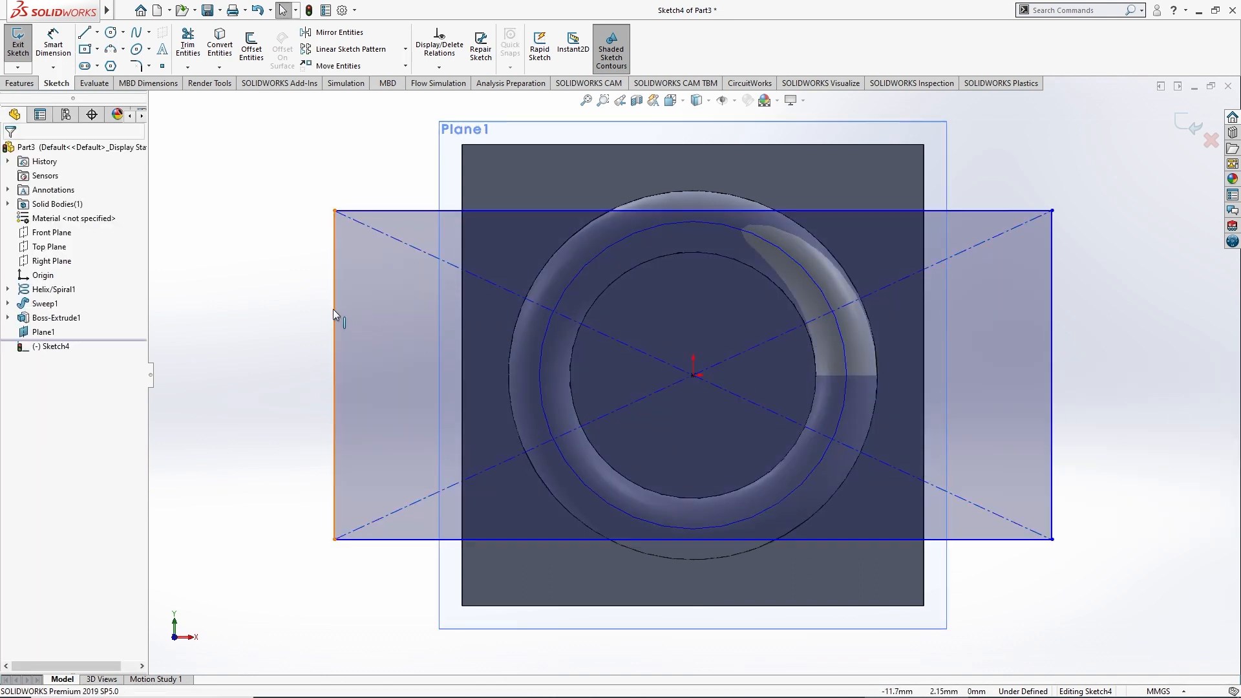
# Dimension the rectangle's left and top sides to 15 mm each
pyautogui.click(51, 53)
pyautogui.click(334, 330)
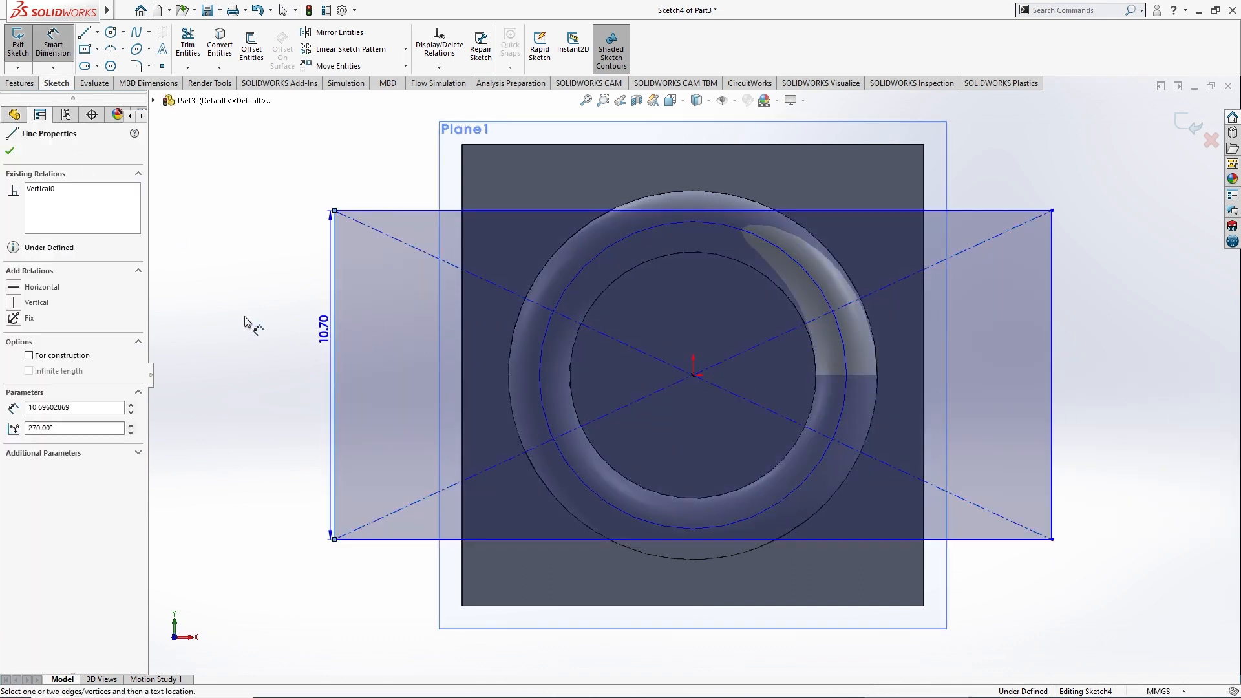
pyautogui.click(246, 318)
pyautogui.write('15')
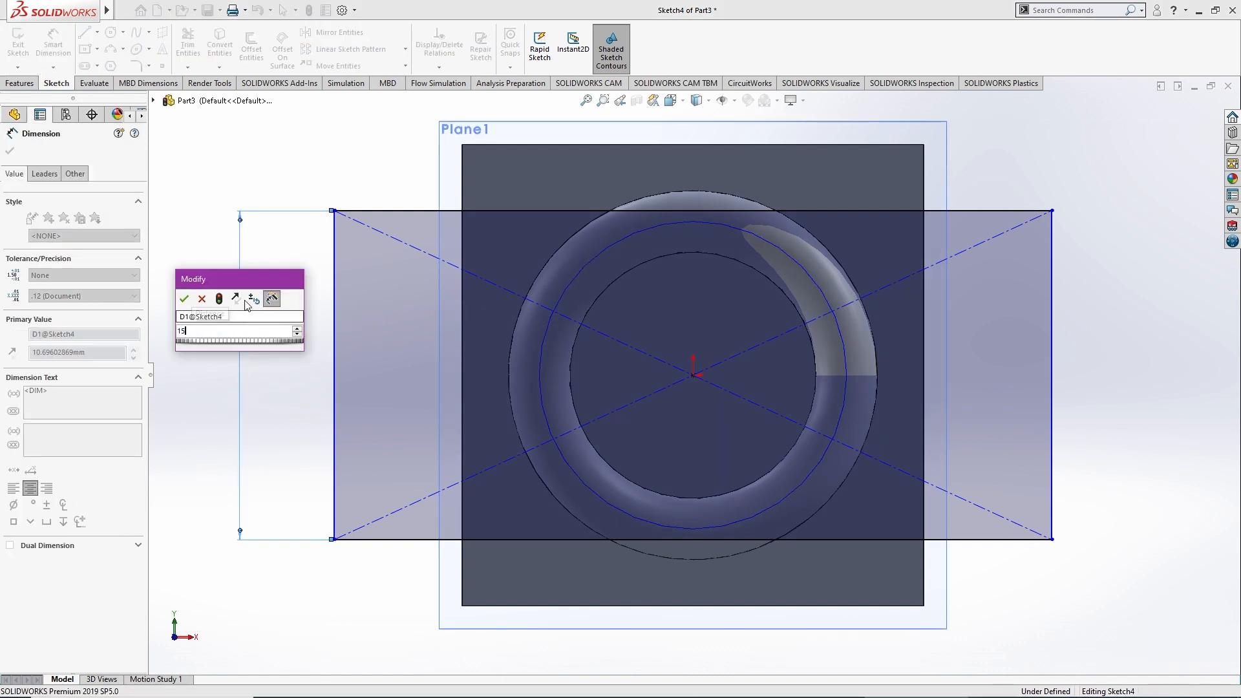
pyautogui.press('Return')
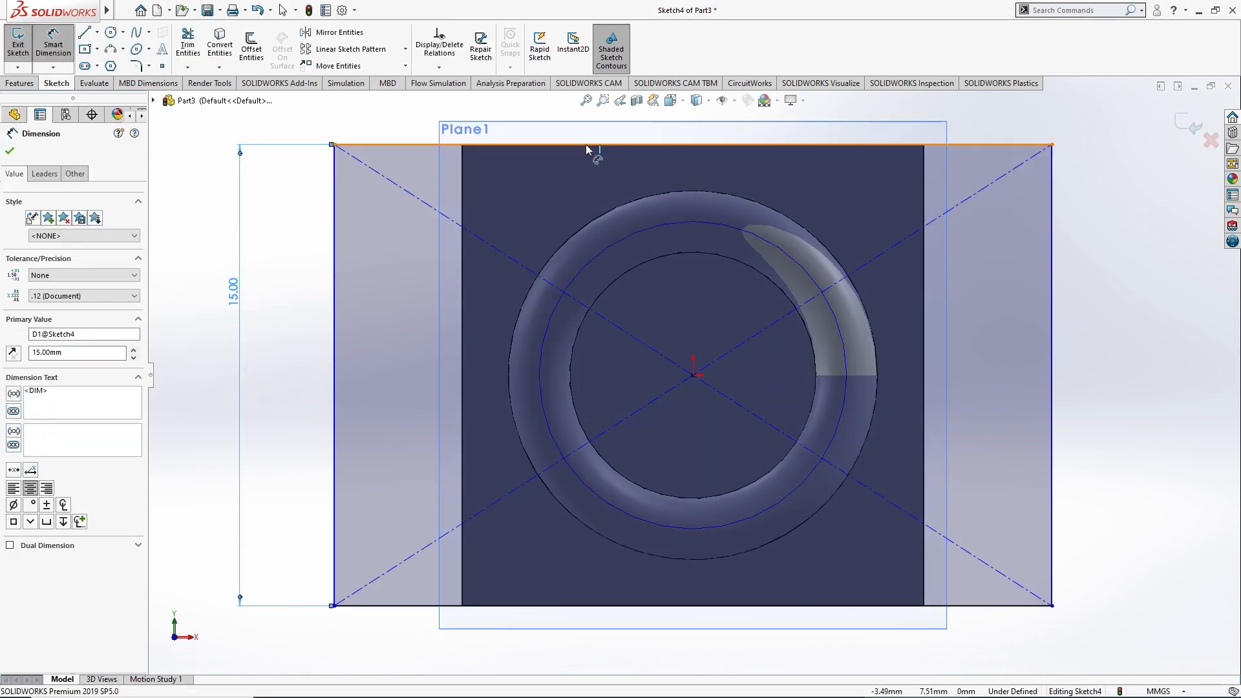
pyautogui.click(585, 145)
pyautogui.click(570, 121)
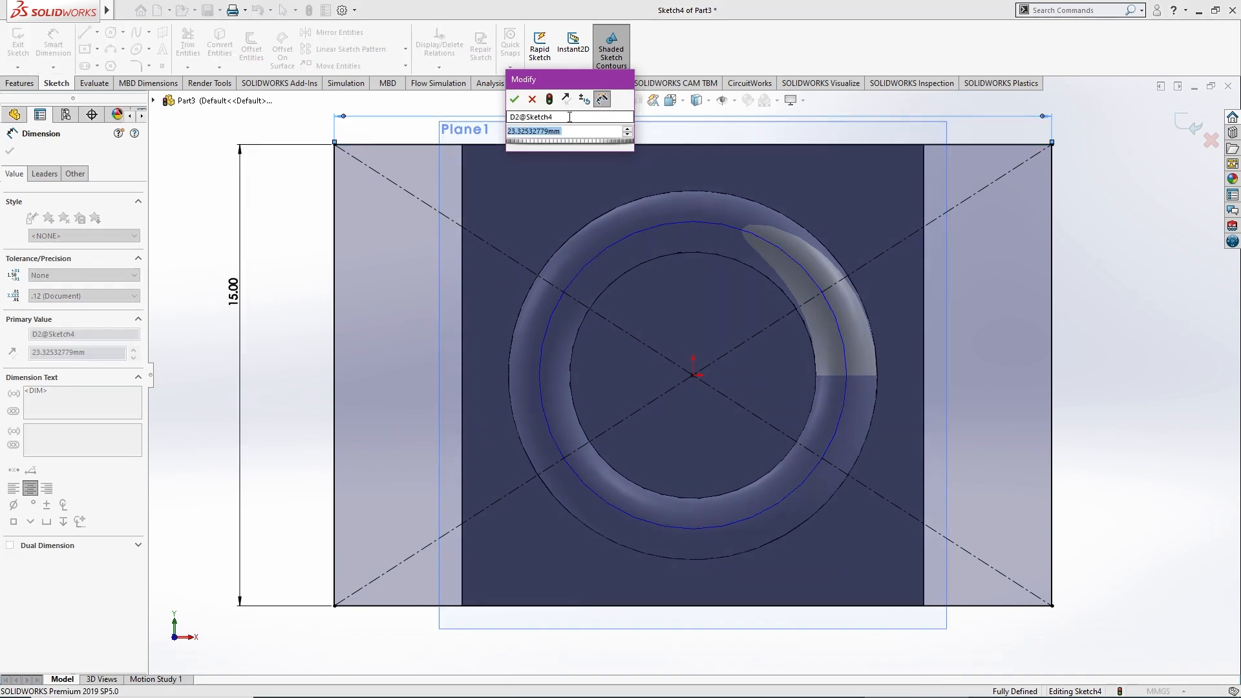
pyautogui.press('Return')
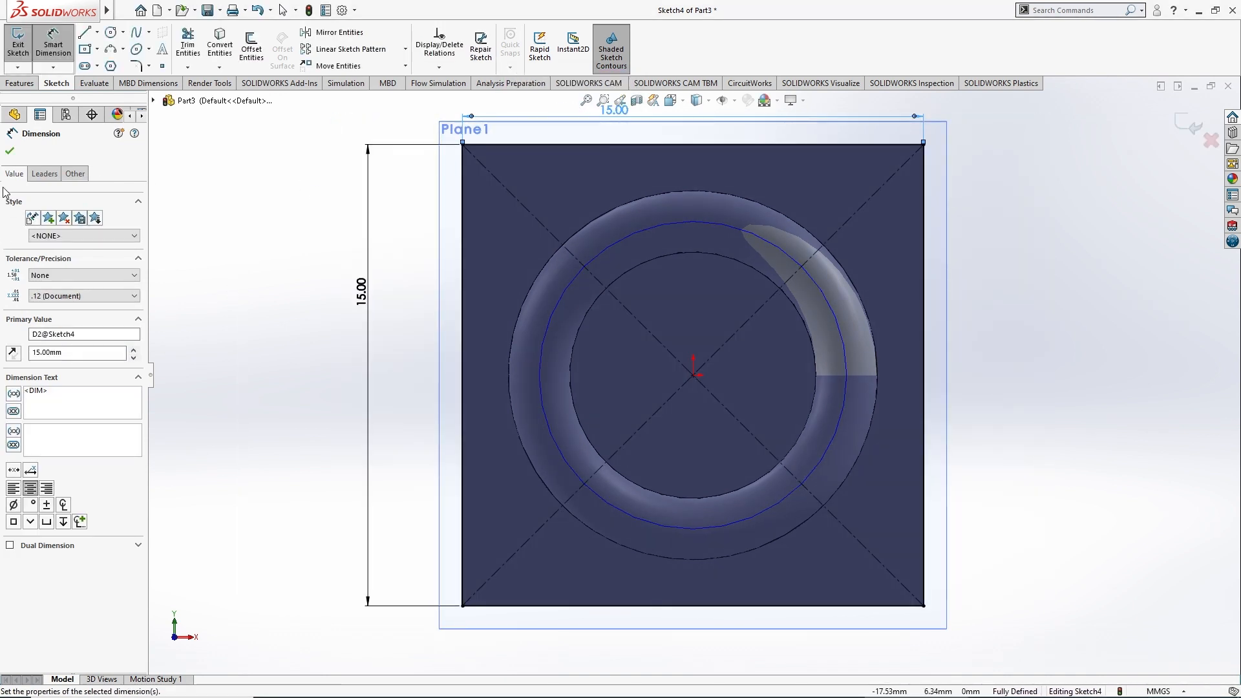
pyautogui.click(10, 153)
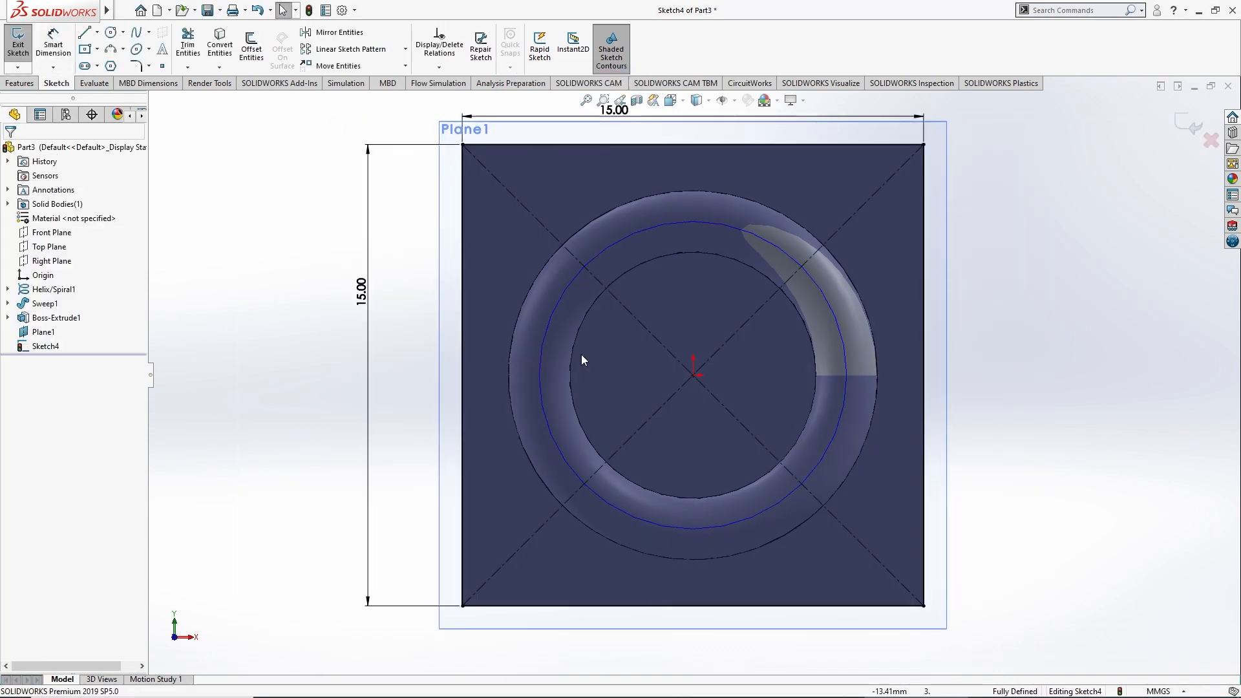
# Extrude the square sketch as a 2 mm blind boss away from the coils, merged with the spring
pyautogui.click(49, 341)
pyautogui.click(21, 82)
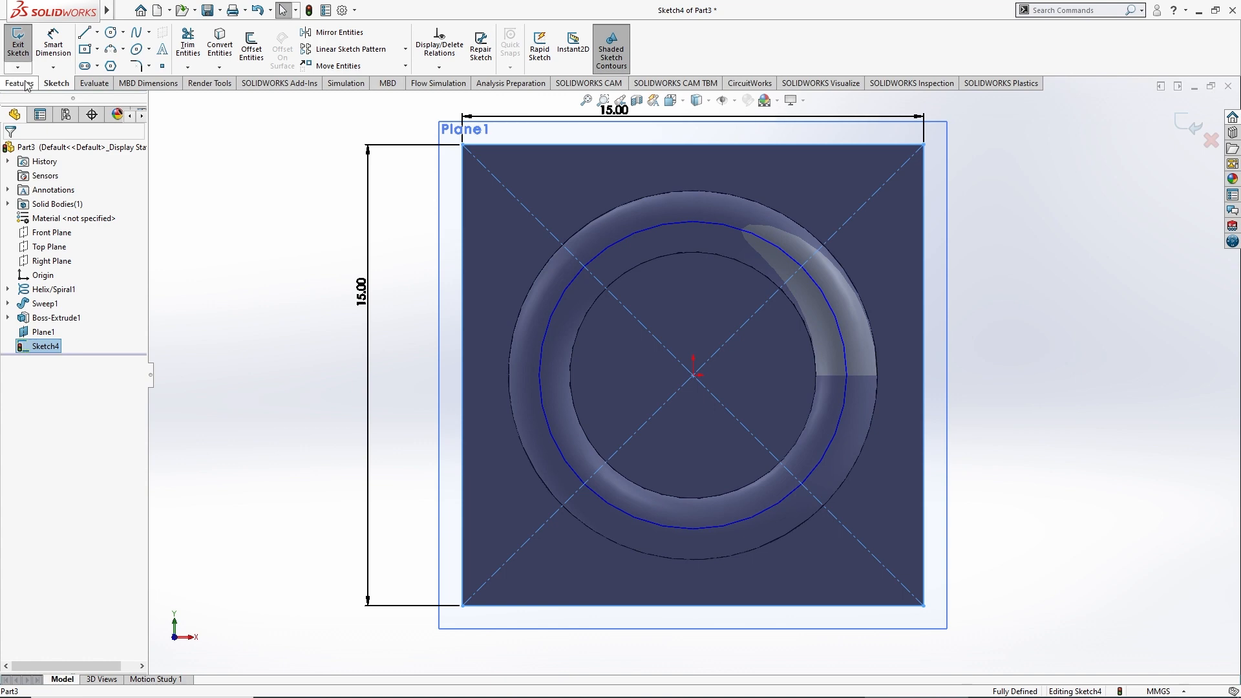
pyautogui.click(23, 46)
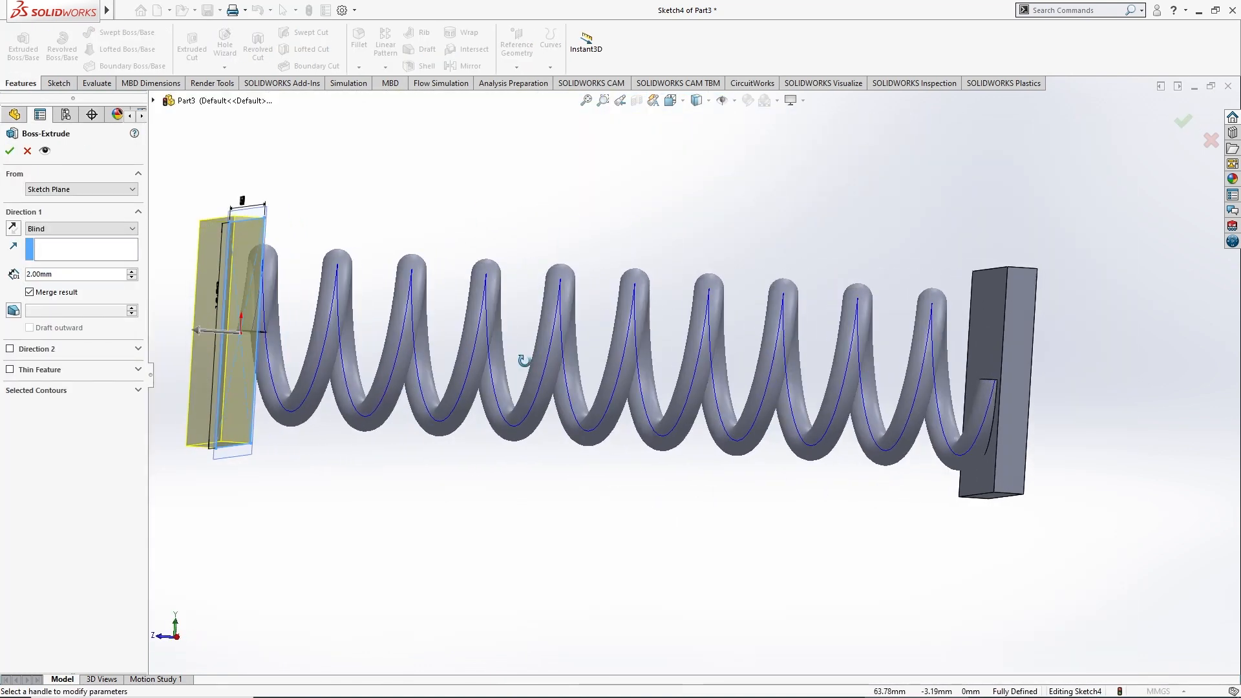
pyautogui.click(9, 152)
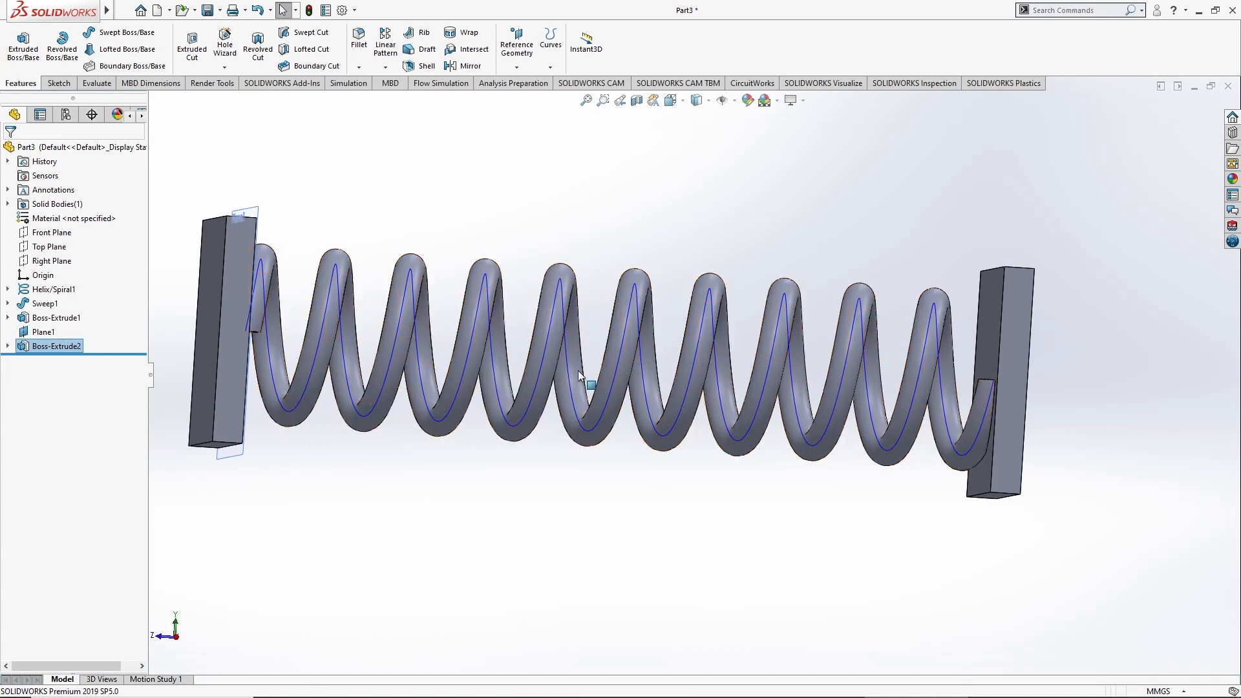
# Create a new static simulation study with the name Static 1
pyautogui.click(348, 83)
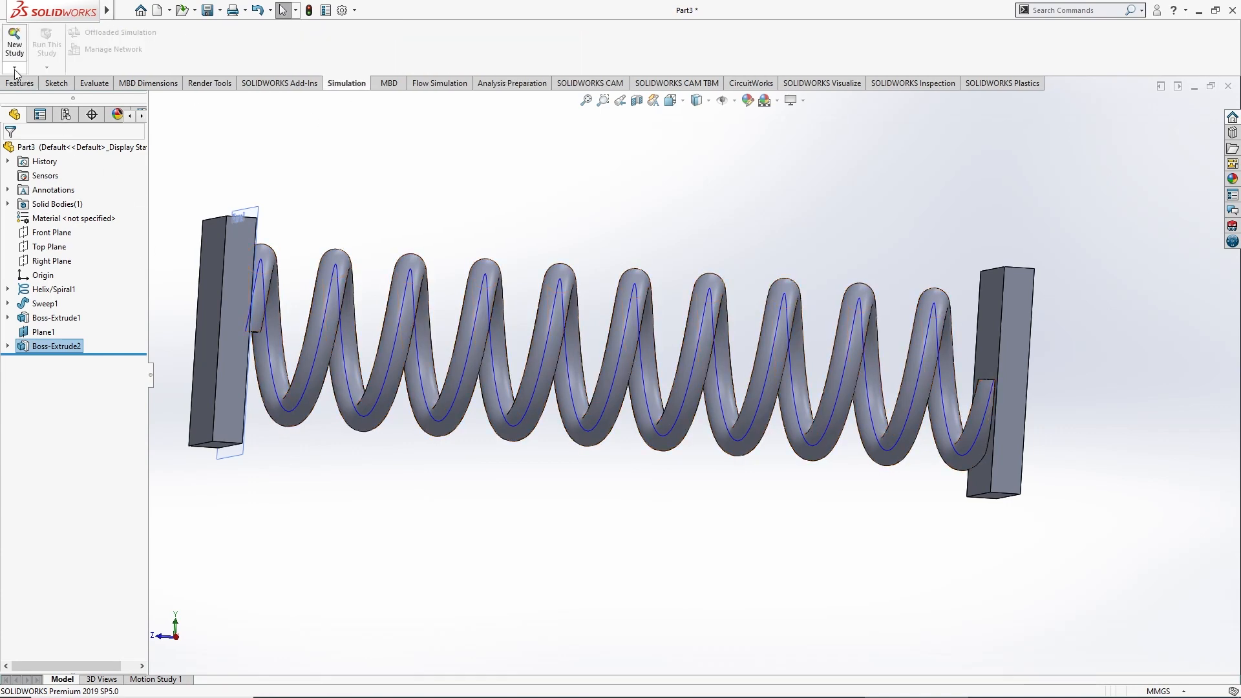
pyautogui.click(14, 48)
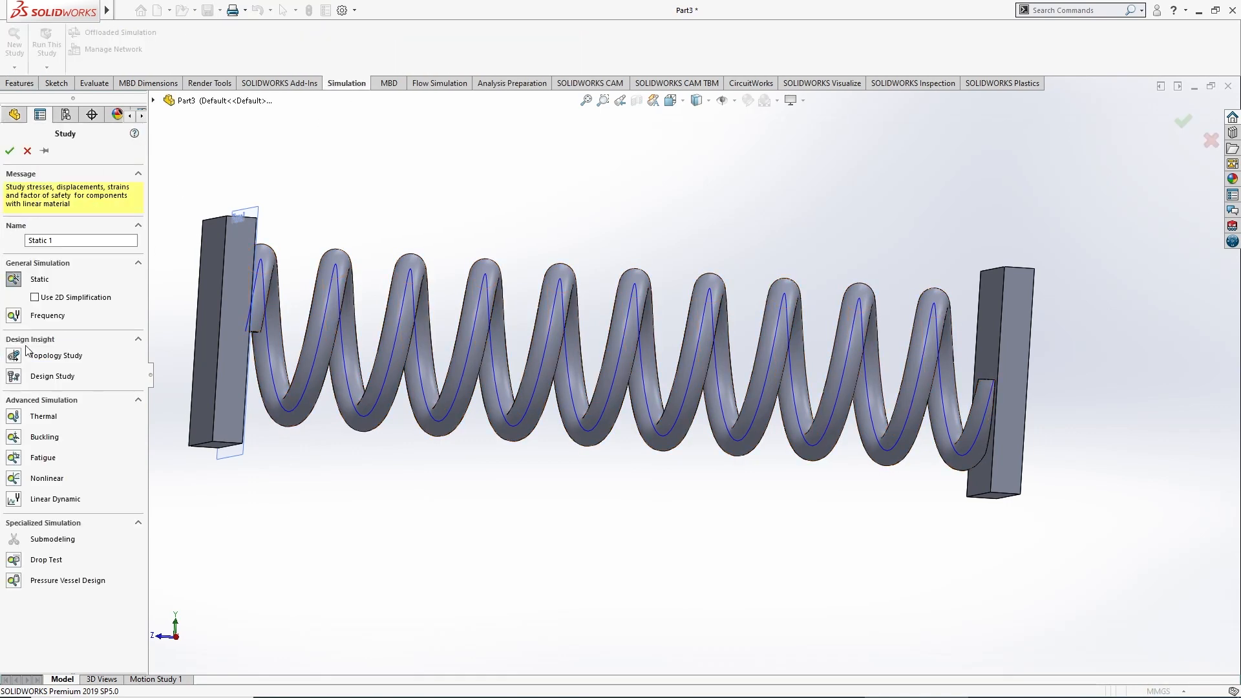
pyautogui.click(11, 151)
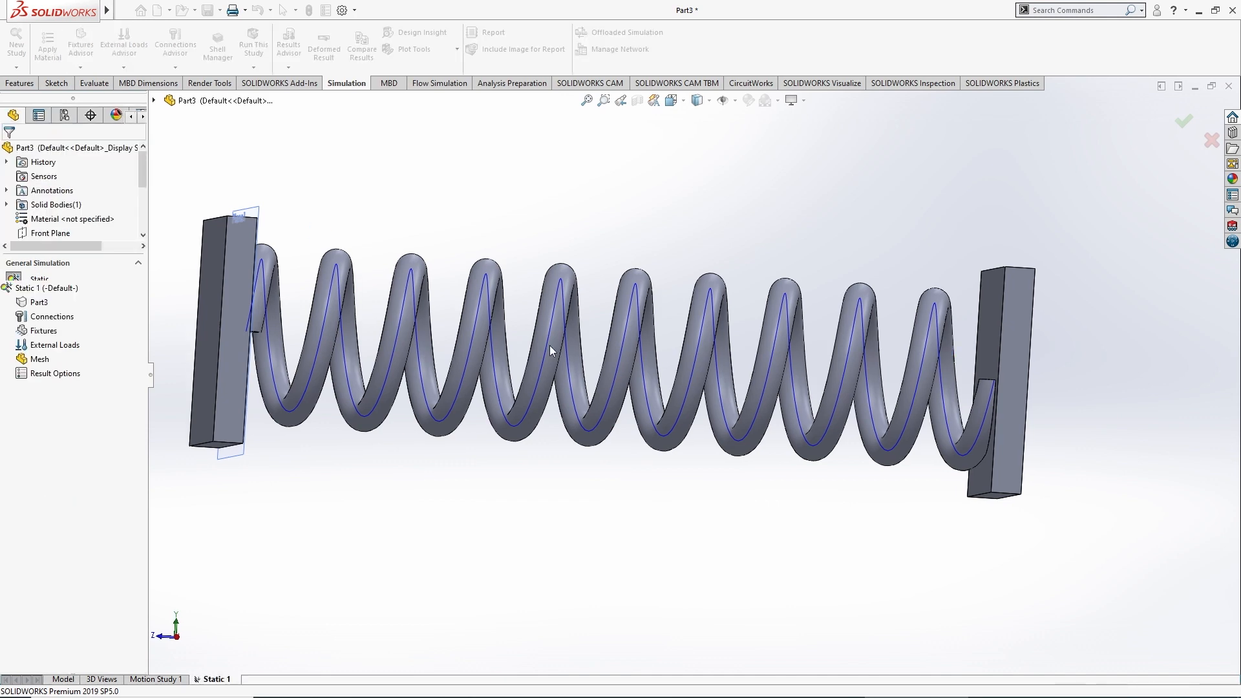
# Assign the 1060 Alloy material from the Aluminium Alloys category to the part in the study
pyautogui.moveTo(226, 316); pyautogui.dragTo(266, 359, button='middle')
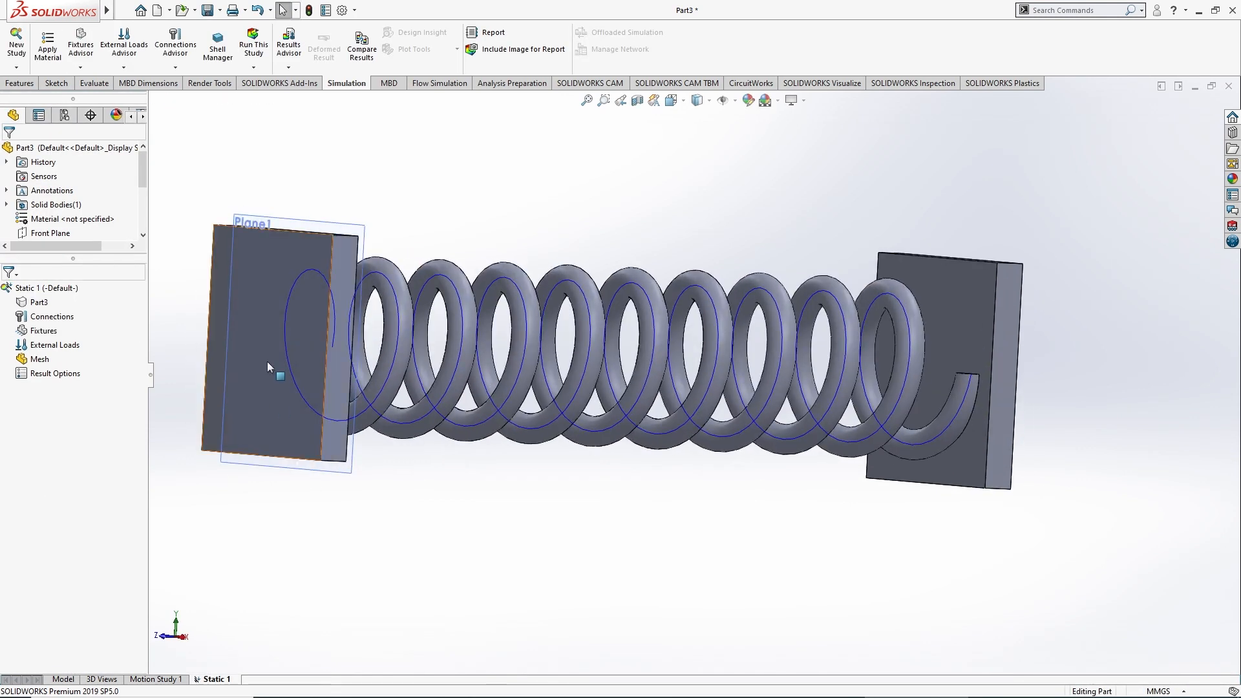
pyautogui.click(289, 309)
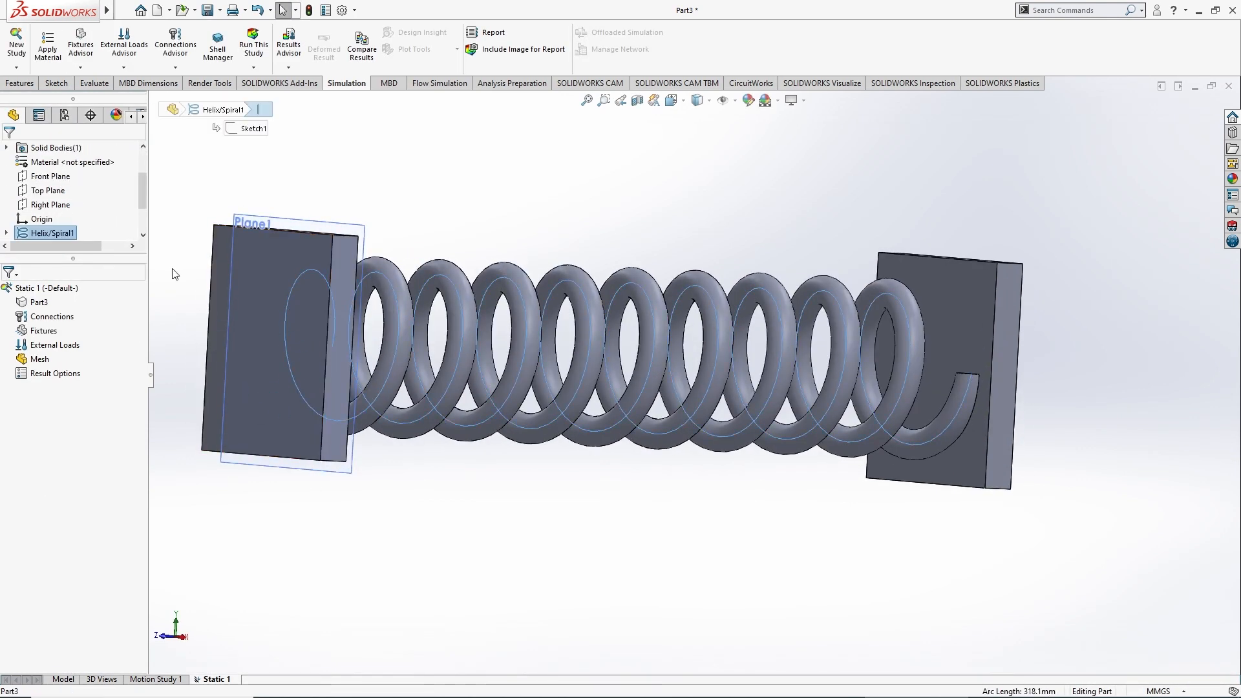
pyautogui.rightClick(40, 301)
pyautogui.click(70, 306)
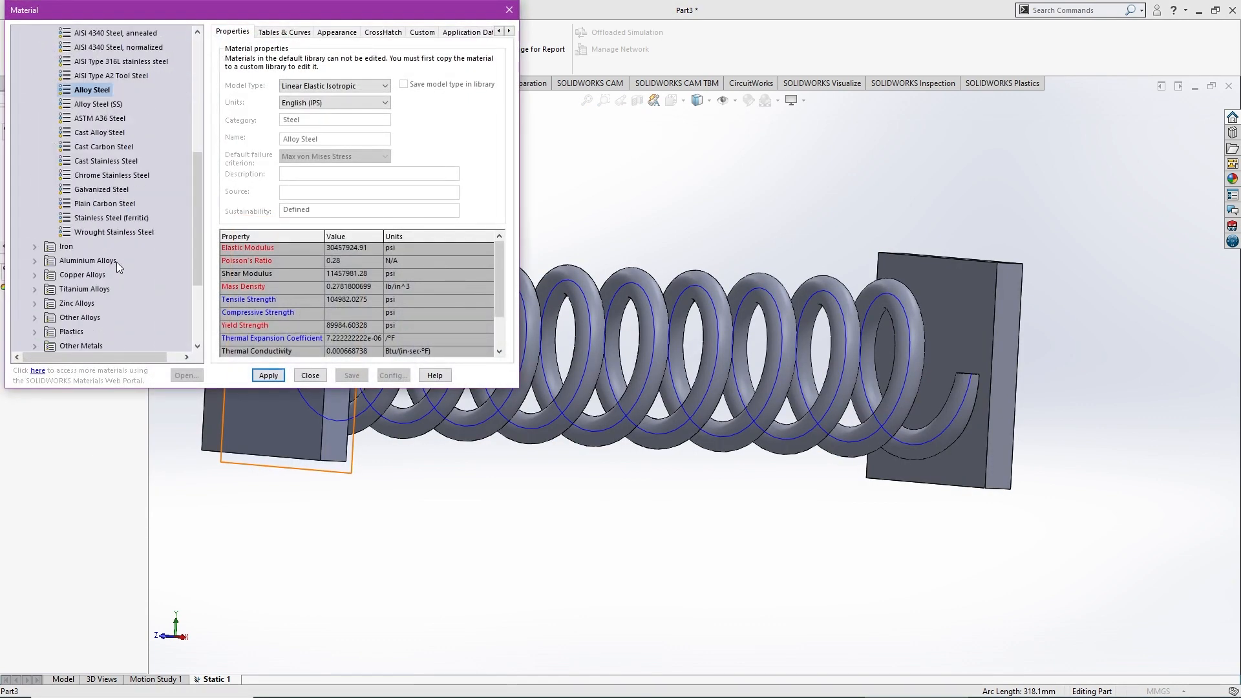
pyautogui.scroll(6, 118, 265)
pyautogui.scroll(1, 118, 265)
pyautogui.scroll(-9, 119, 265)
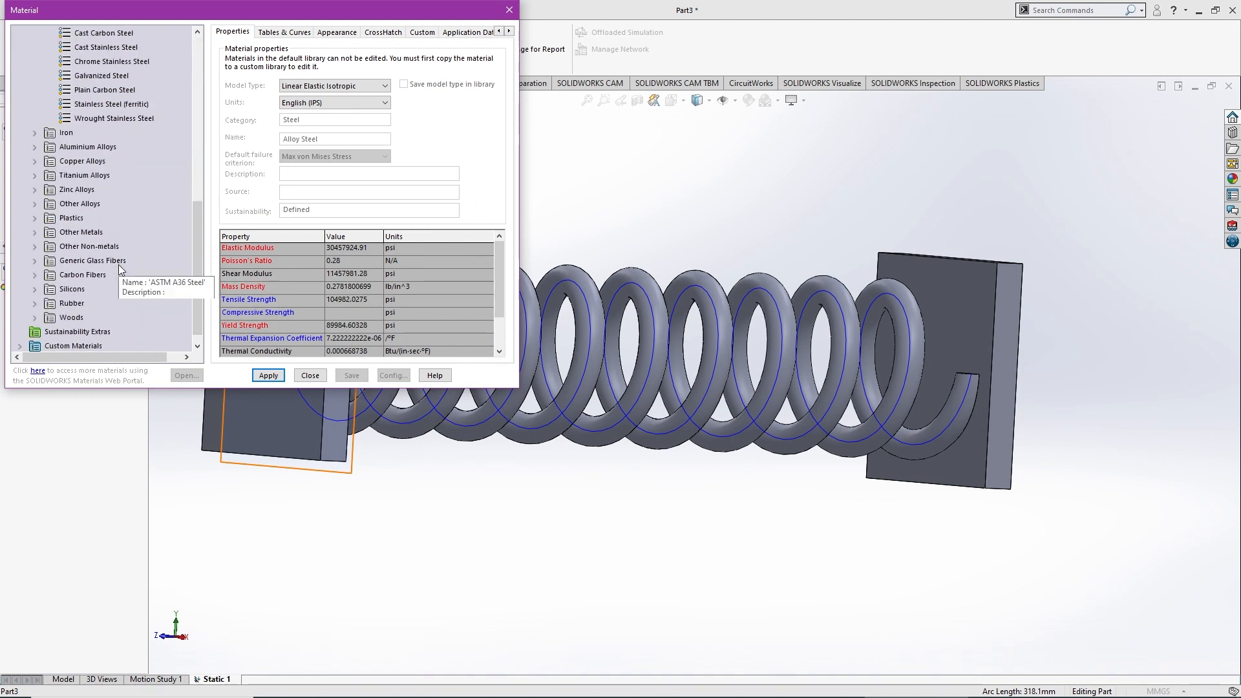
pyautogui.doubleClick(77, 146)
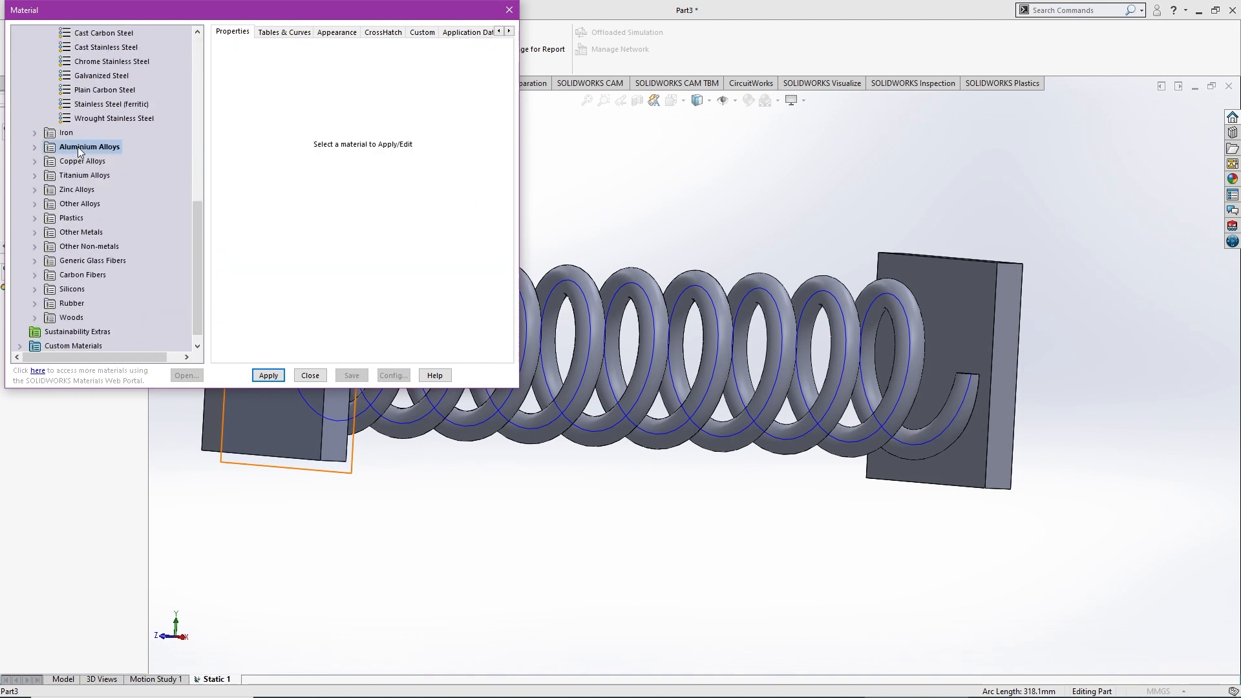
pyautogui.click(310, 377)
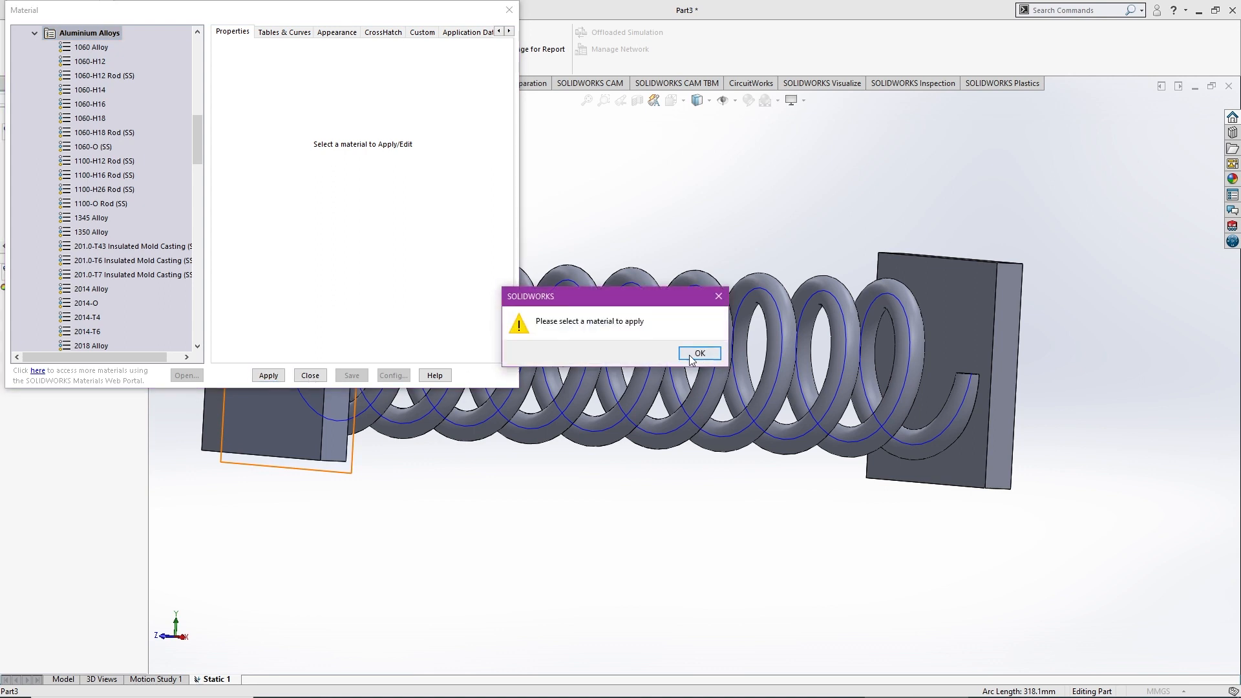
pyautogui.click(692, 355)
pyautogui.click(82, 49)
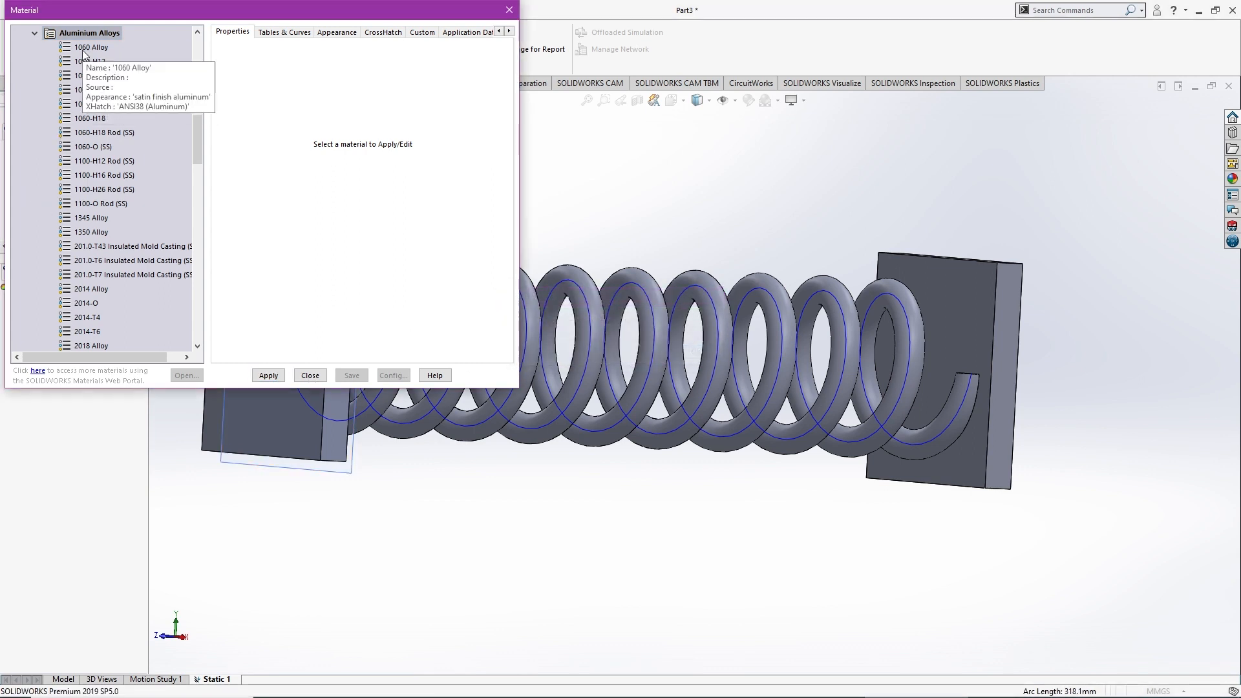
pyautogui.click(268, 376)
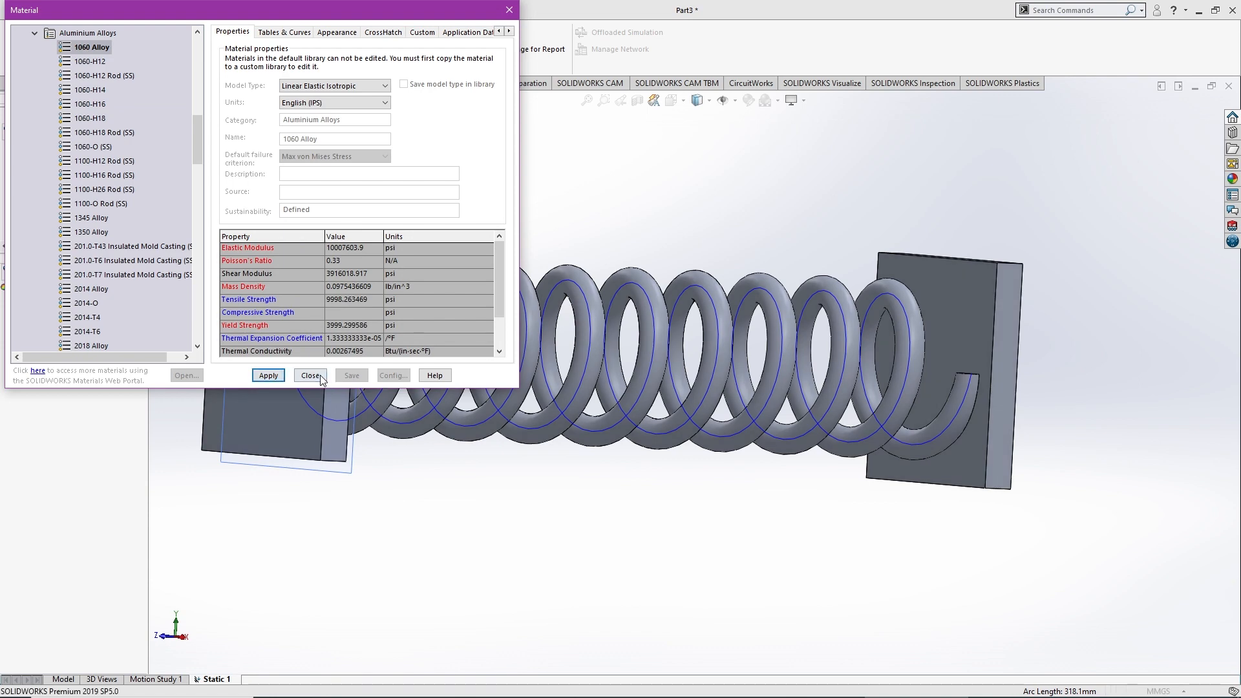
pyautogui.click(311, 375)
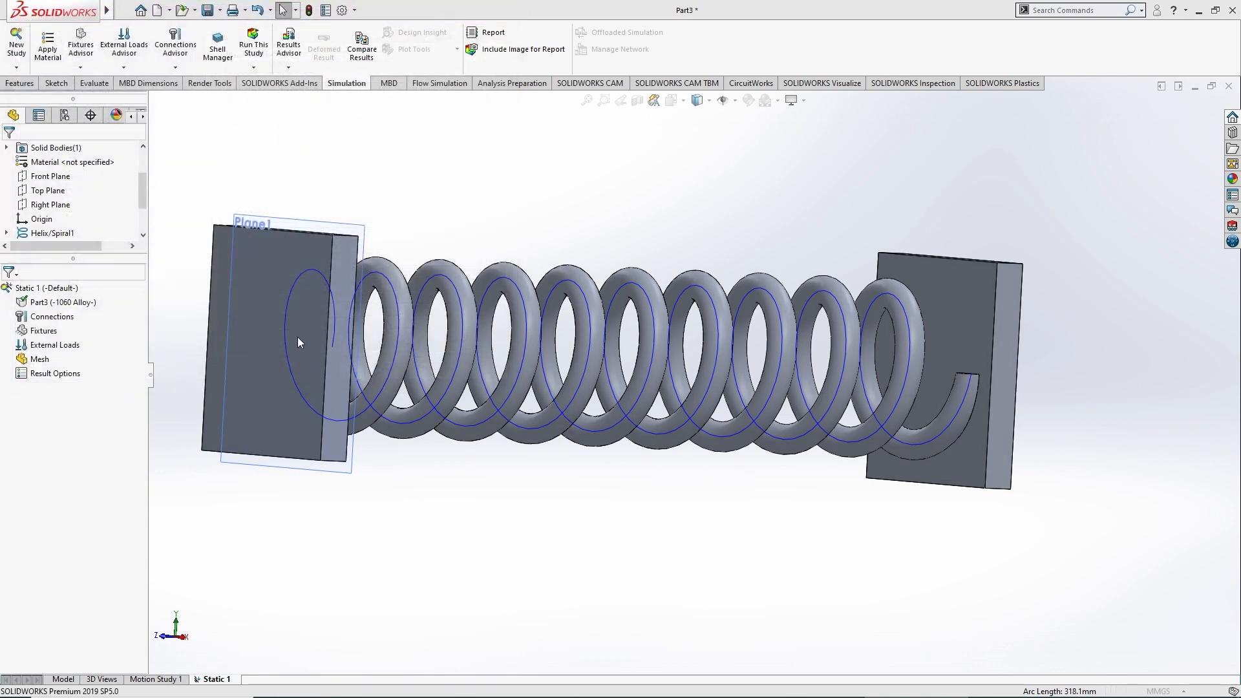
# Apply a fixed geometry fixture to the outer face of the end plate on the offset plane
pyautogui.rightClick(42, 330)
pyautogui.click(76, 360)
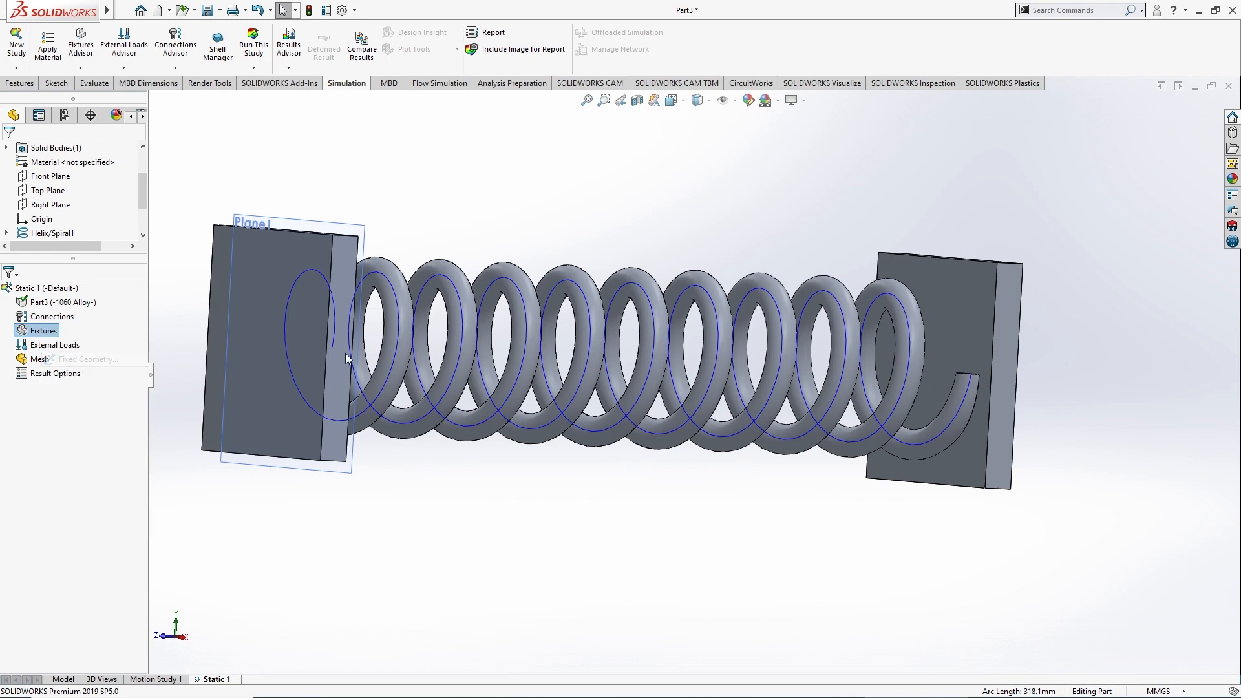
pyautogui.click(269, 353)
pyautogui.scroll(3, 266, 347)
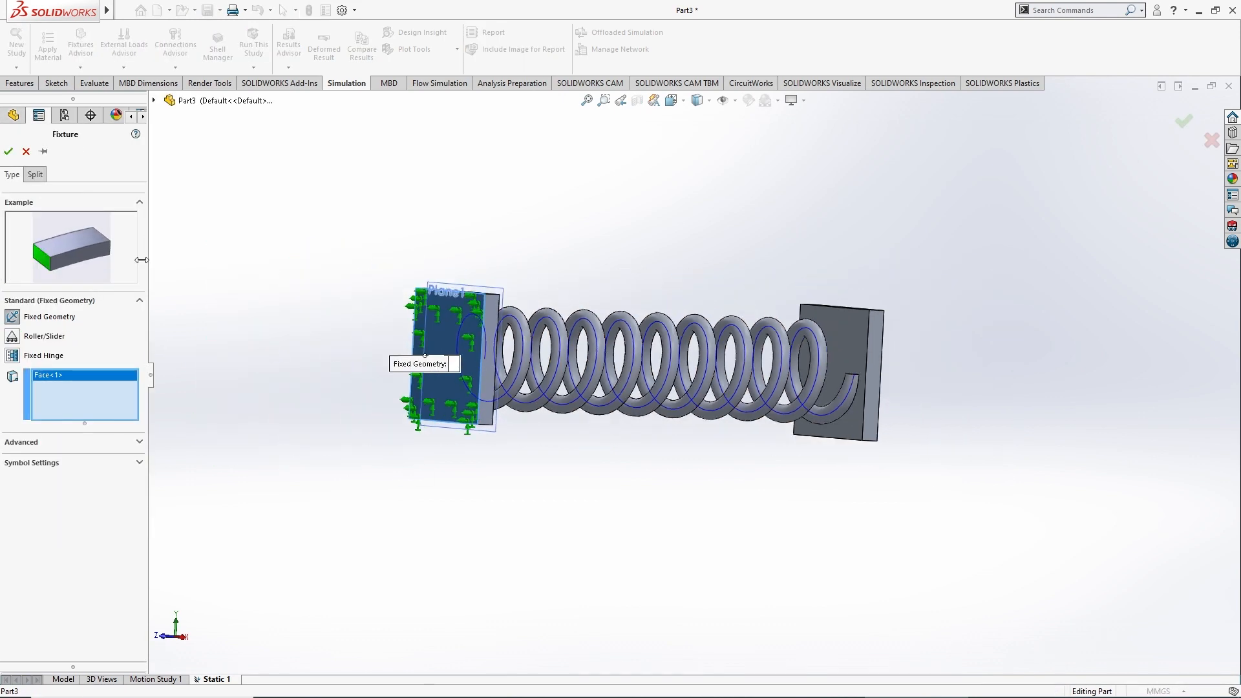
pyautogui.click(8, 154)
# Apply a 500 N force normal to the outer face of the plate opposite the fixed one, pushing toward the coils
pyautogui.moveTo(802, 392); pyautogui.dragTo(656, 388, button='middle')
pyautogui.scroll(-3, 800, 398)
pyautogui.scroll(-2, 71, 194)
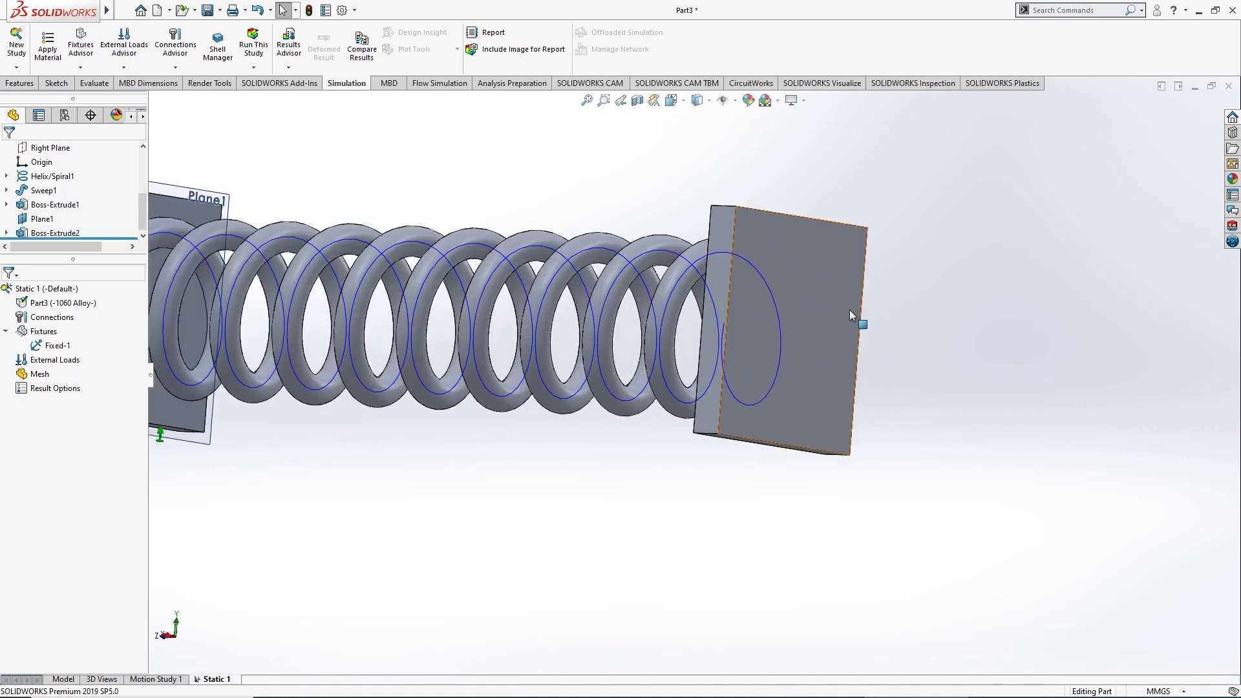
pyautogui.scroll(1, 715, 370)
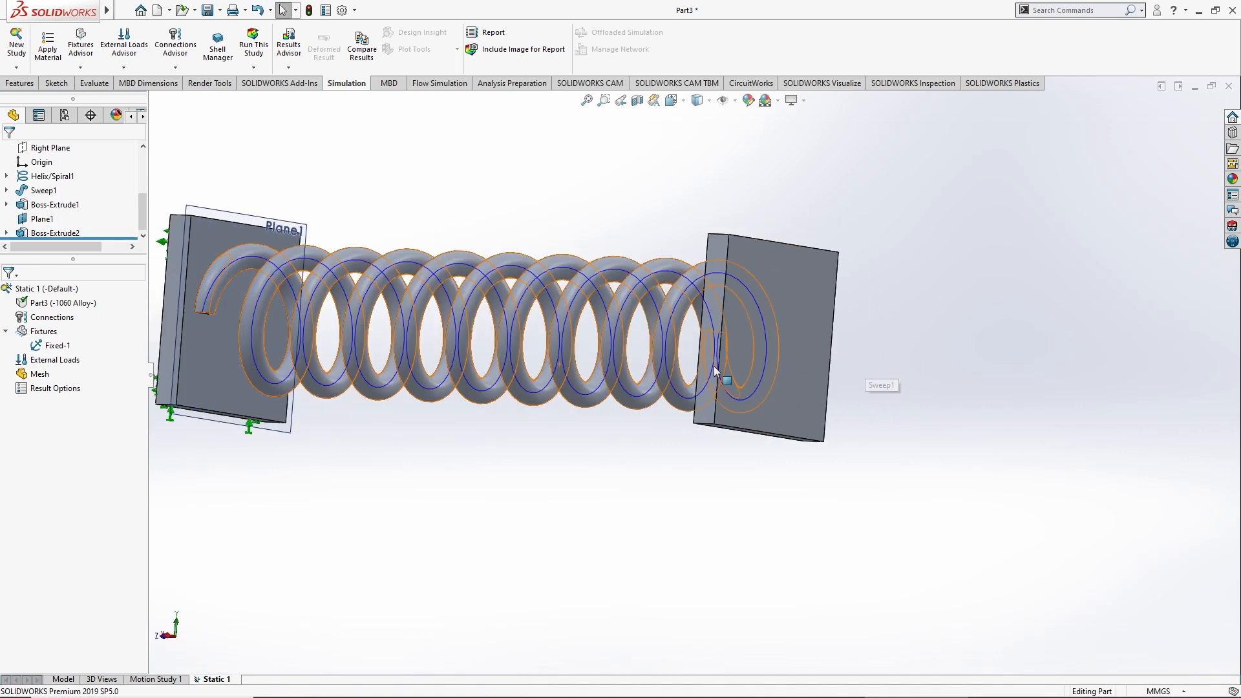
pyautogui.scroll(-1, 716, 370)
pyautogui.moveTo(503, 344); pyautogui.dragTo(677, 355, button='middle')
pyautogui.scroll(-1, 676, 354)
pyautogui.scroll(2, 677, 357)
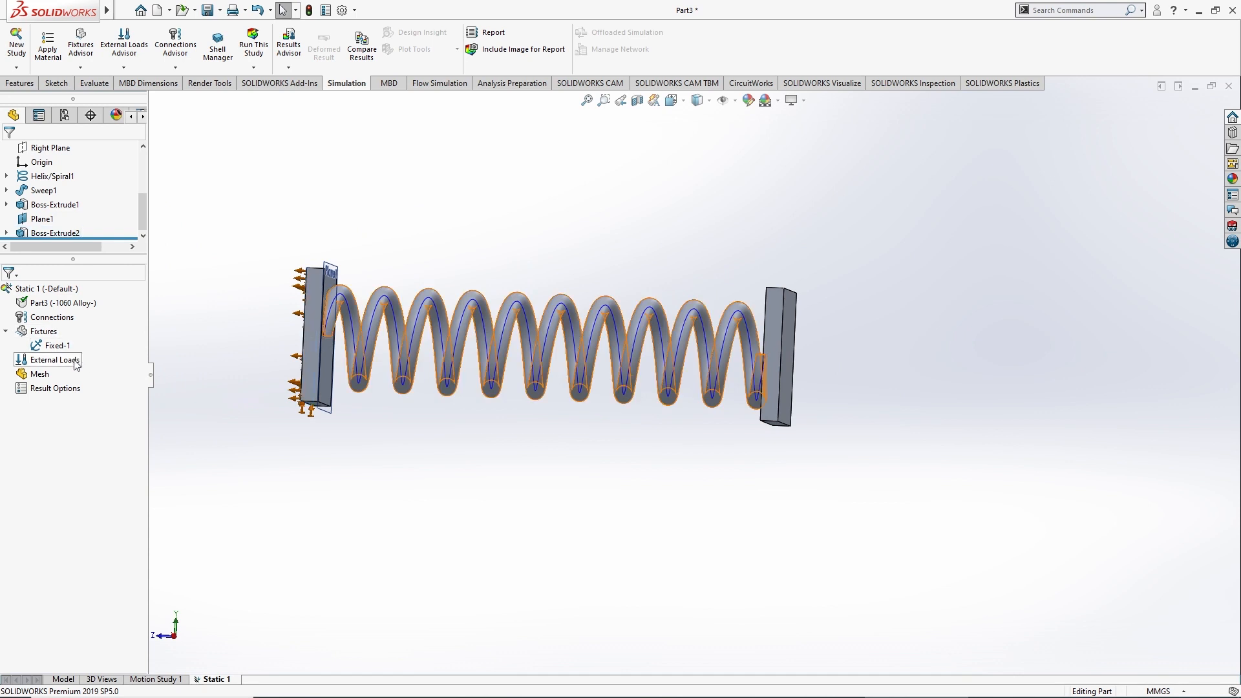
pyautogui.rightClick(78, 366)
pyautogui.click(100, 395)
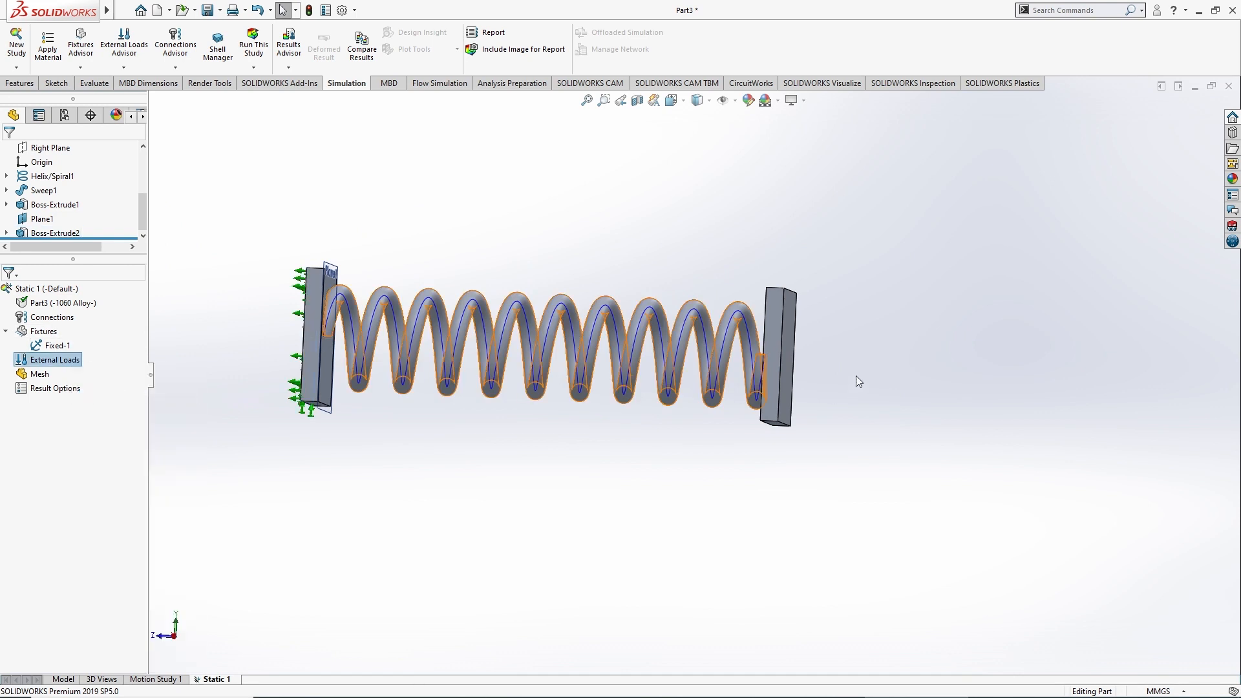
pyautogui.click(790, 361)
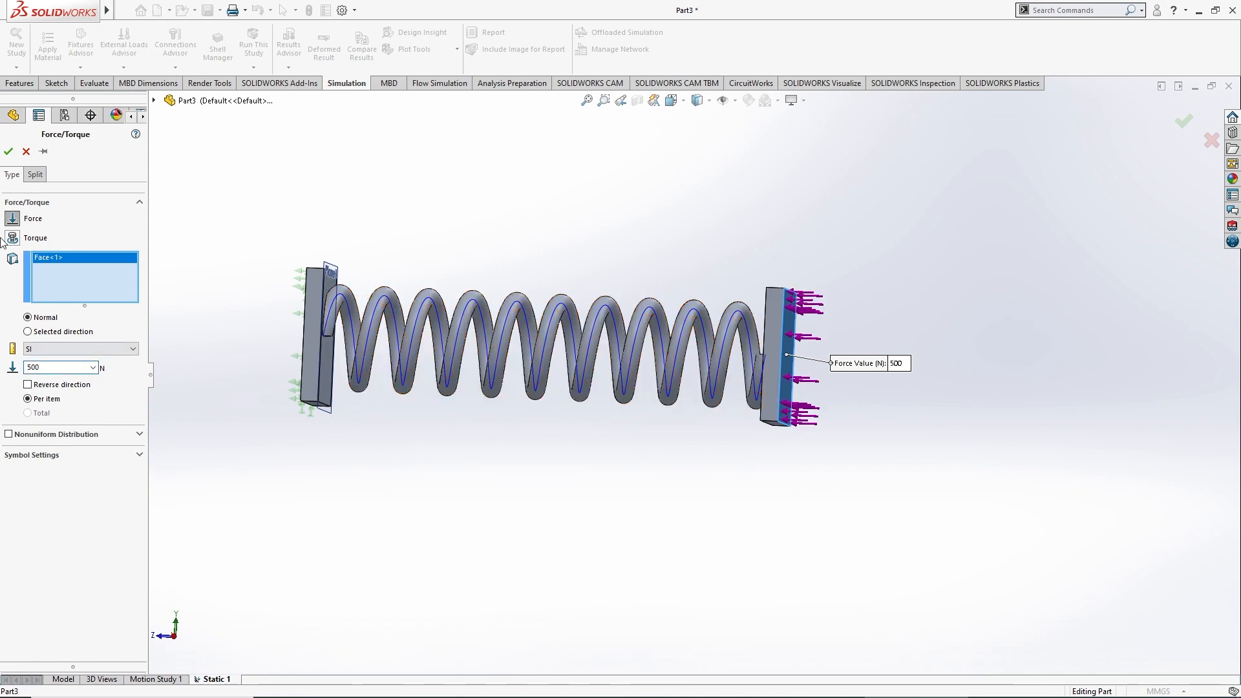
pyautogui.click(8, 152)
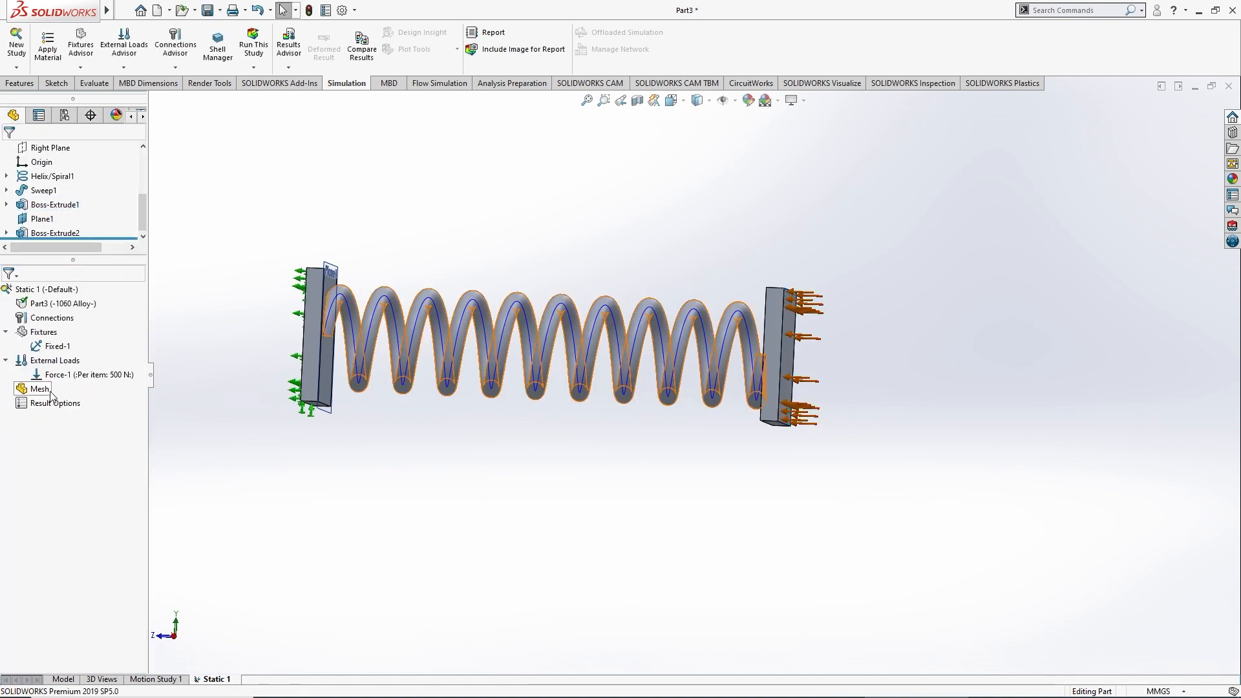
# Generate a solid mesh of the spring and its end plates for the static study
pyautogui.rightClick(40, 392)
pyautogui.click(81, 438)
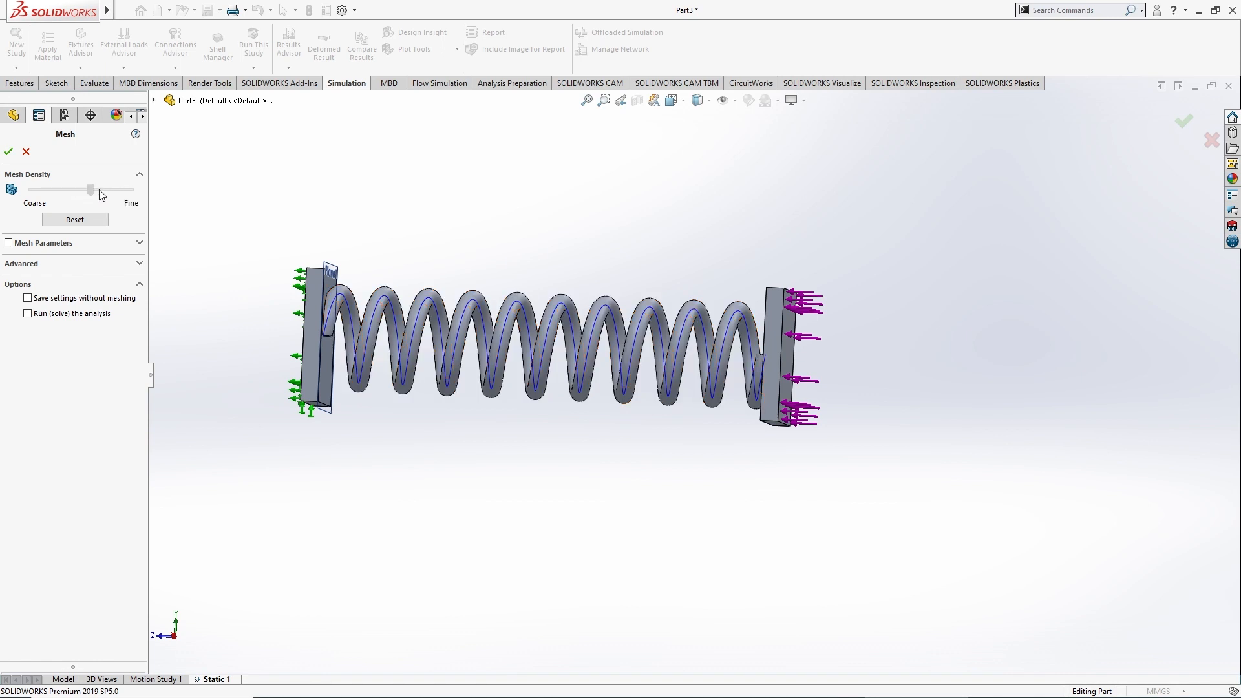
pyautogui.click(9, 151)
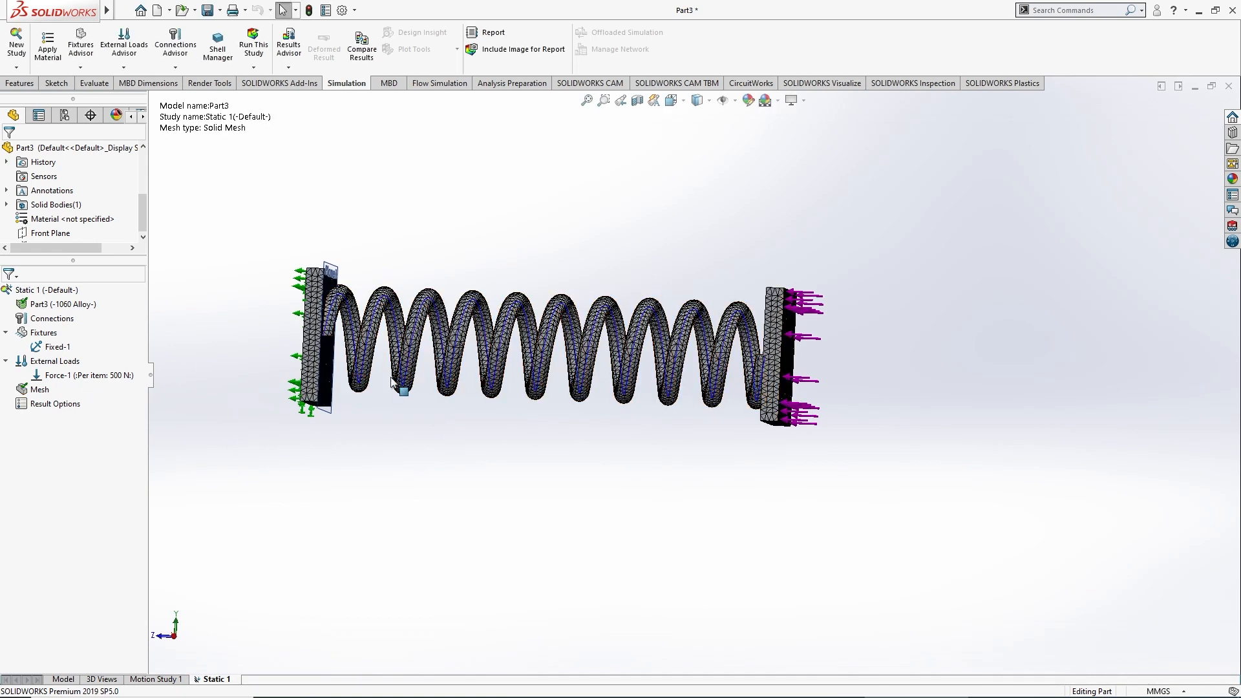
# Run the static study and solve it with small displacement instead of the Large displacement option
pyautogui.click(254, 56)
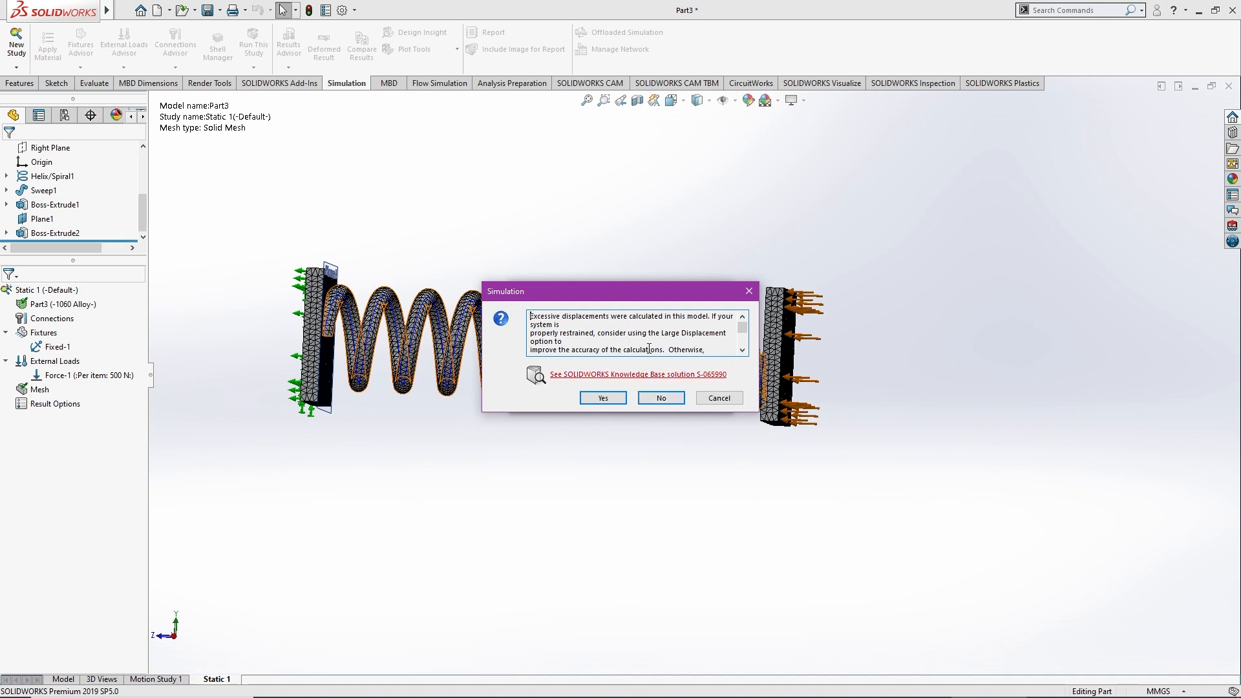
pyautogui.scroll(-2, 649, 349)
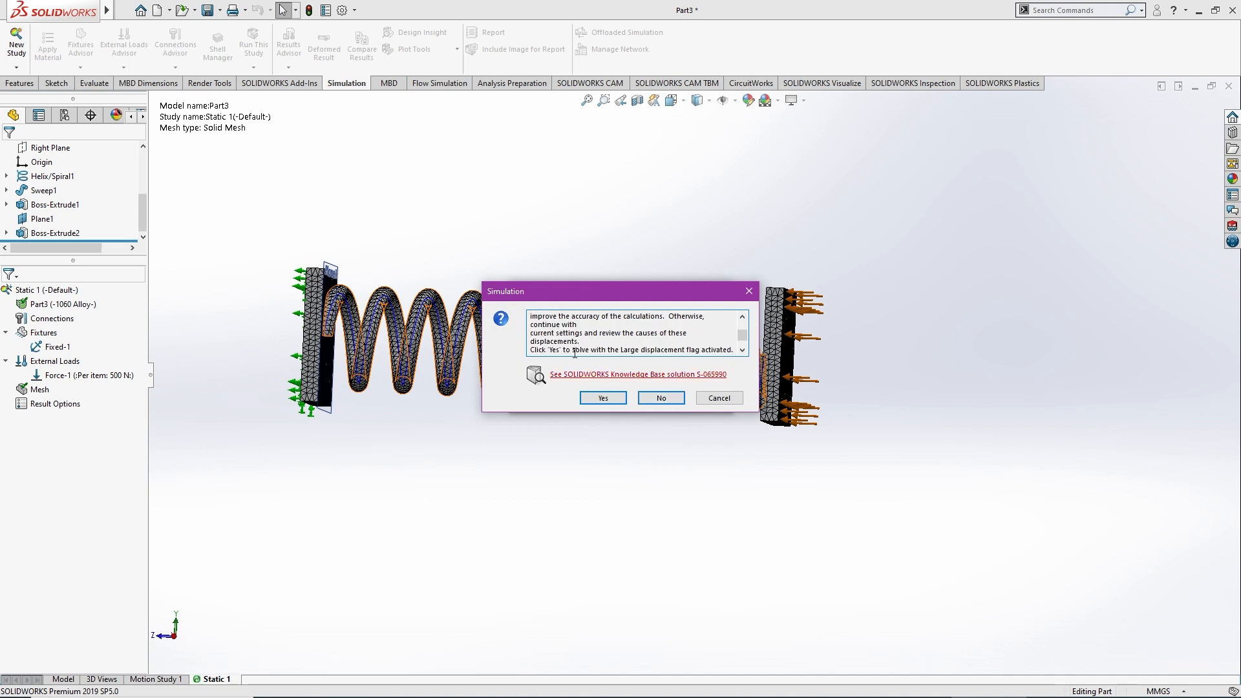
pyautogui.scroll(-1, 695, 335)
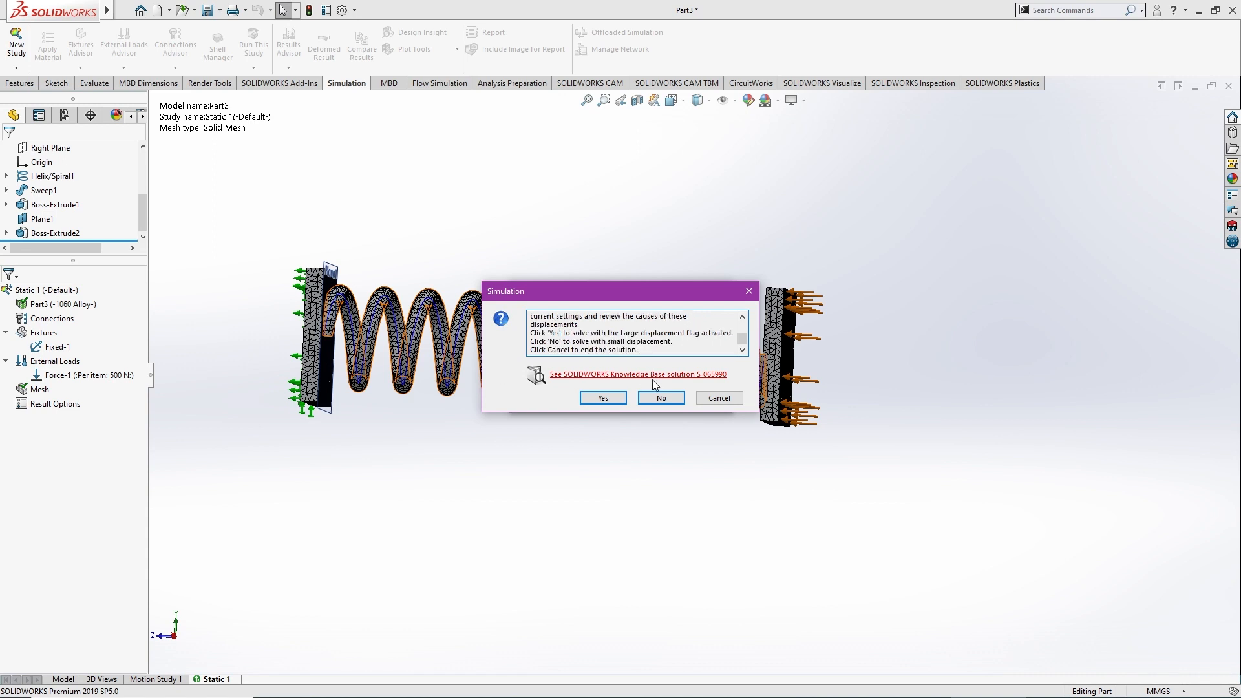
pyautogui.click(660, 401)
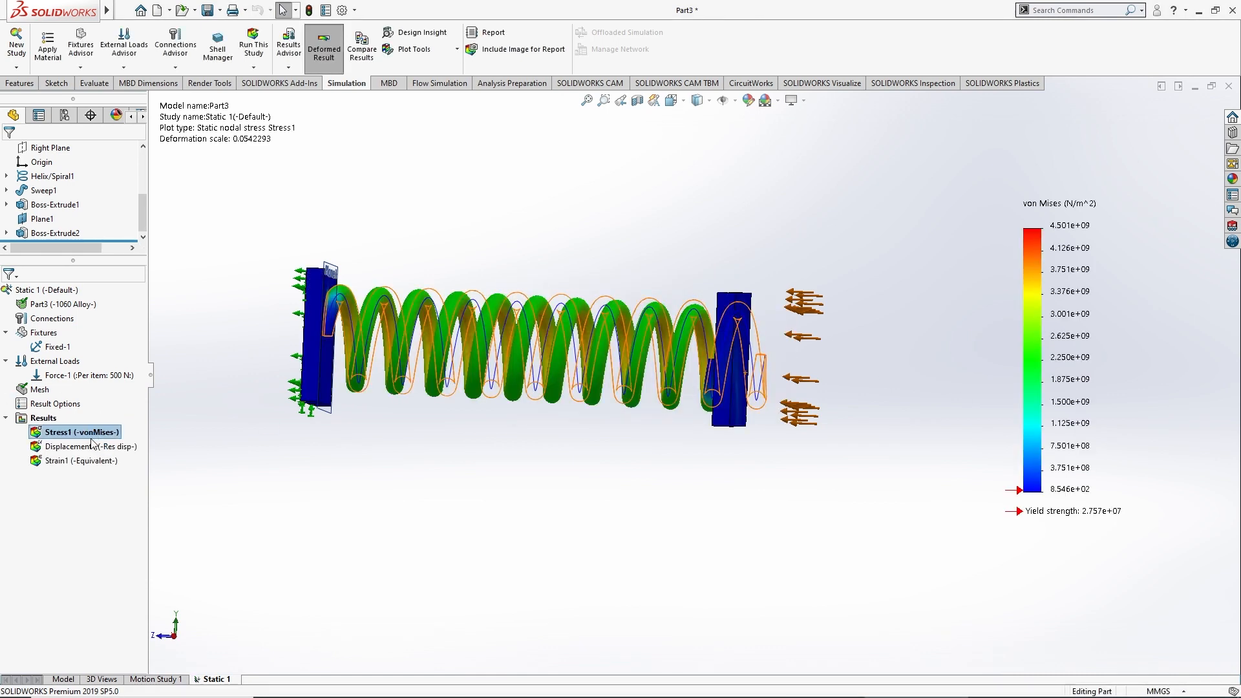
# Show the resultant displacement plot and review its definition and chart options, leaving the settings as they are
pyautogui.click(103, 446)
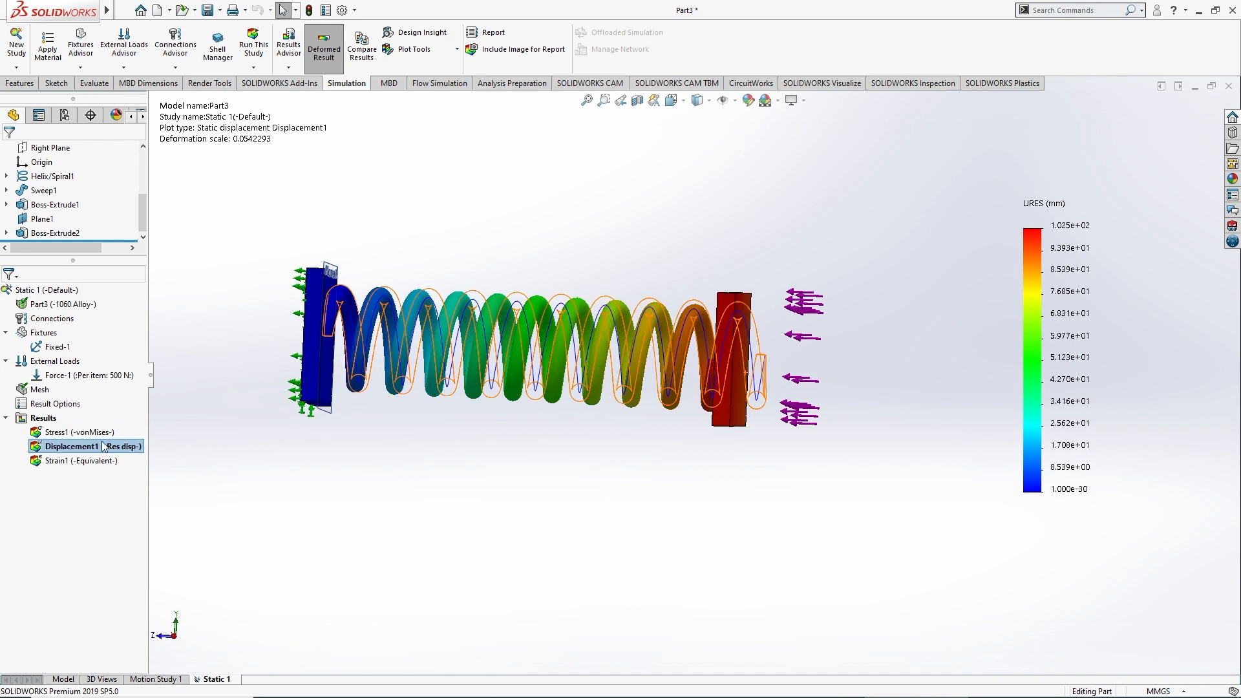
pyautogui.rightClick(100, 446)
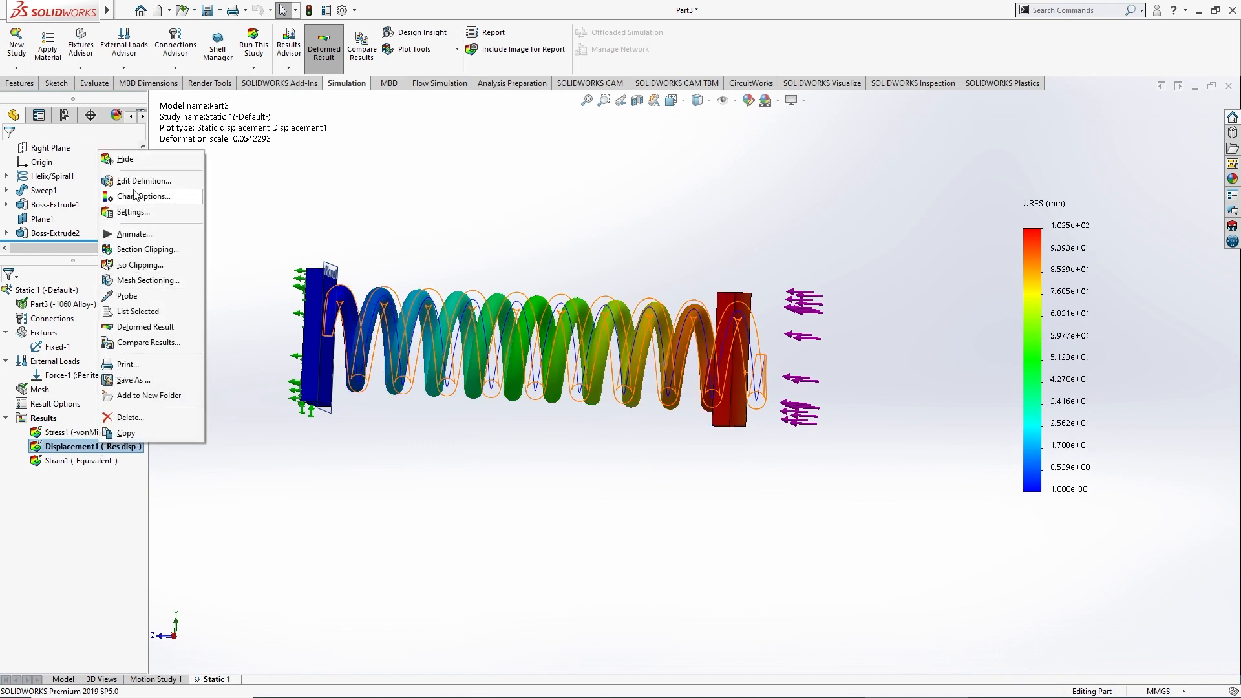
pyautogui.click(70, 448)
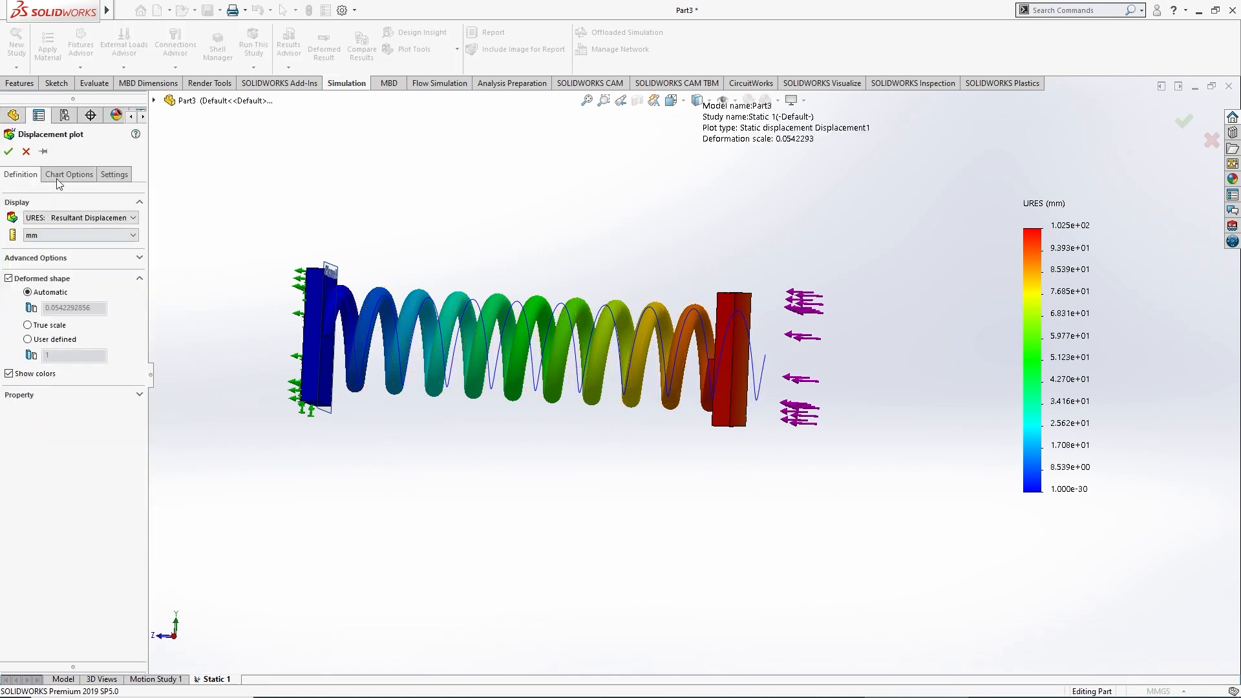
pyautogui.click(64, 174)
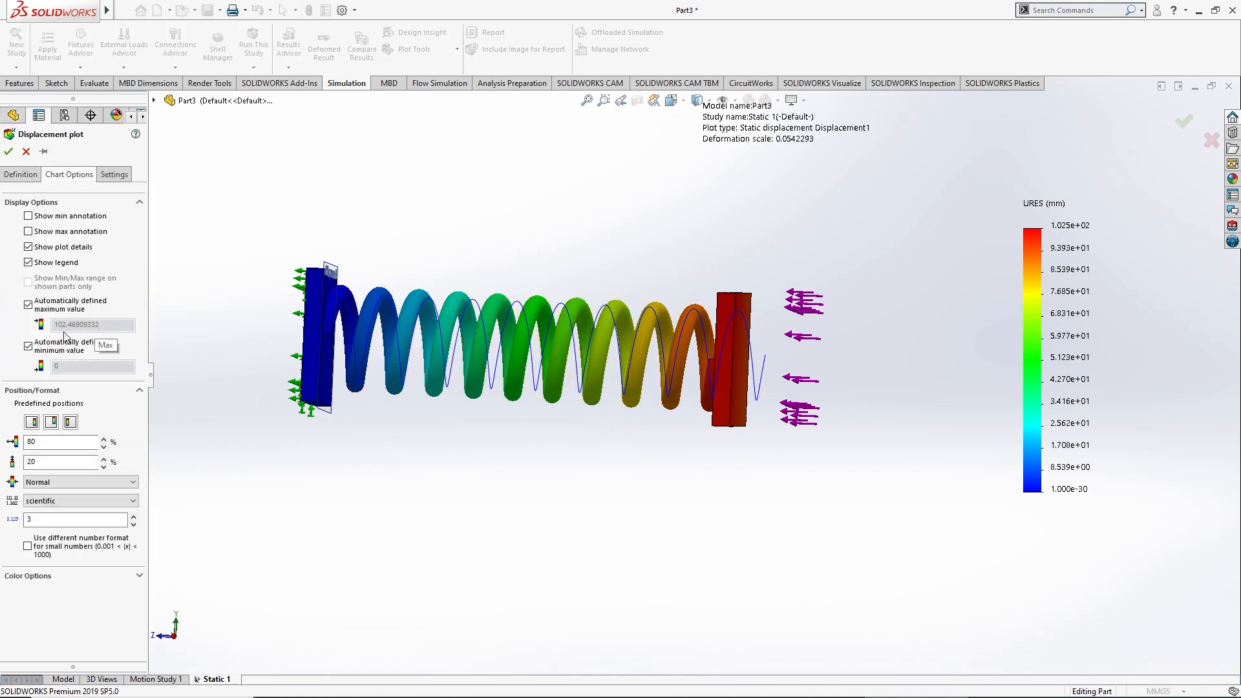
pyautogui.click(26, 153)
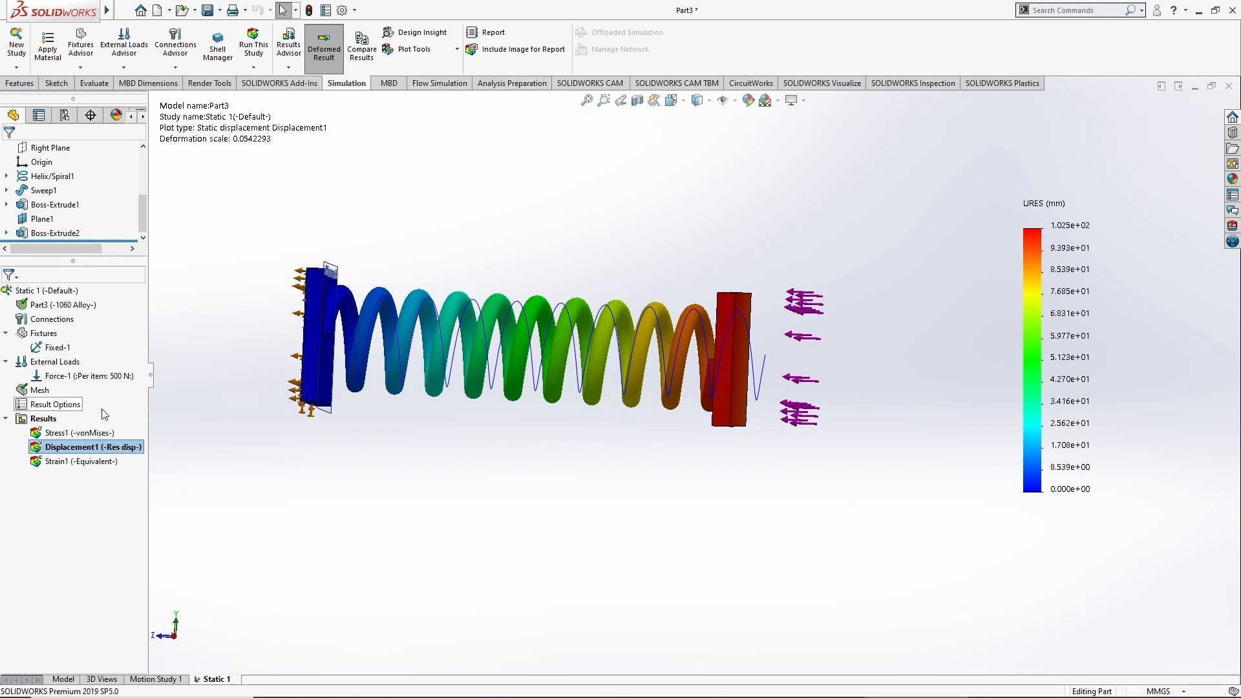
# Animate the resultant displacement plot of the spring under load
pyautogui.rightClick(99, 448)
pyautogui.click(136, 234)
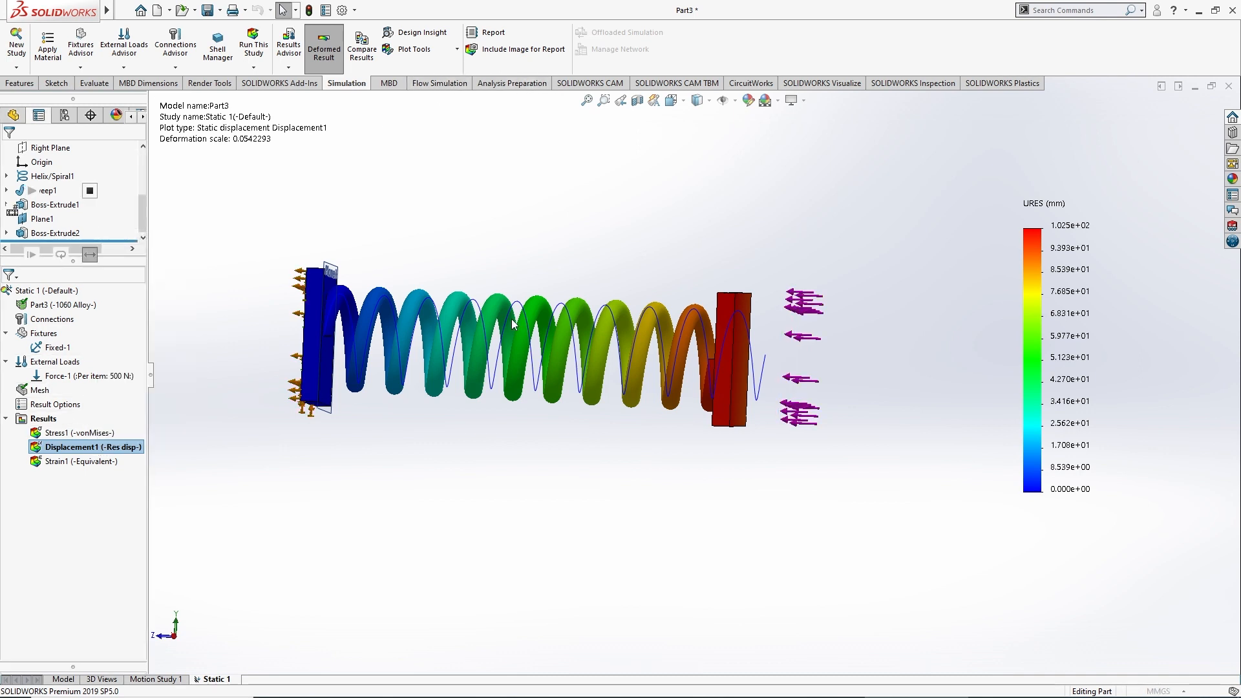